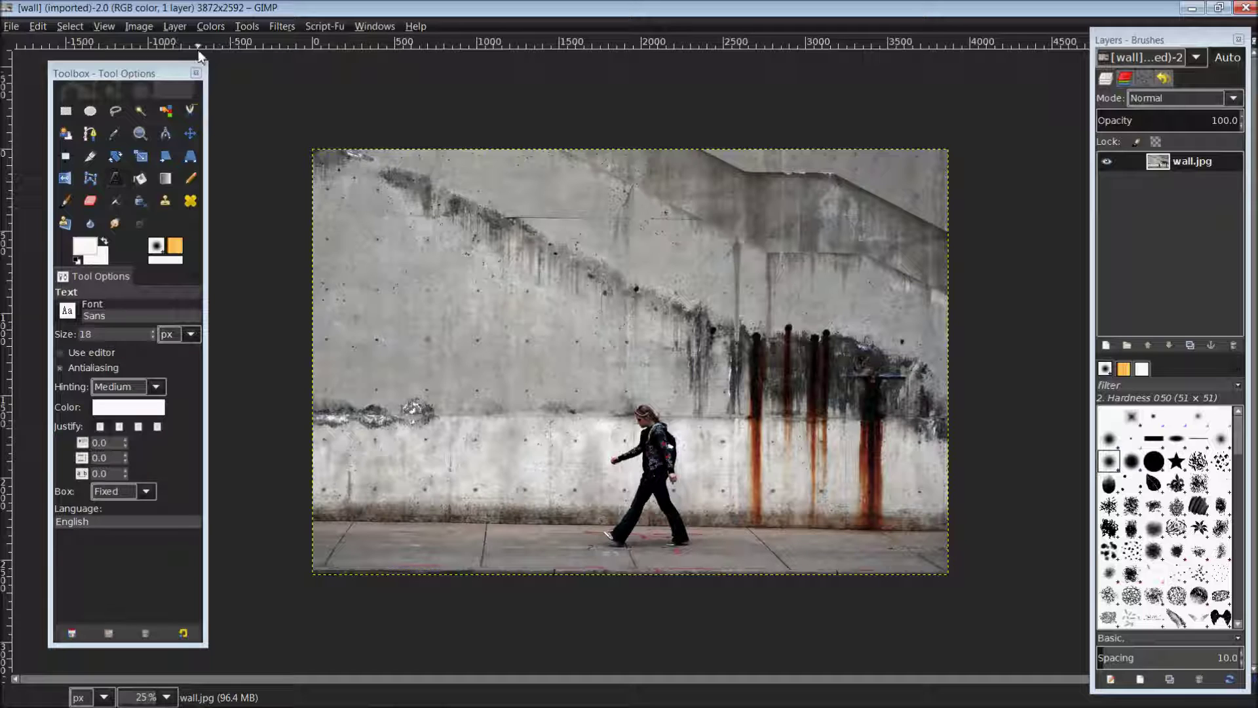
Step: Open the Colors menu on the wall.jpg photo to reach the colour adjustments
click(204, 29)
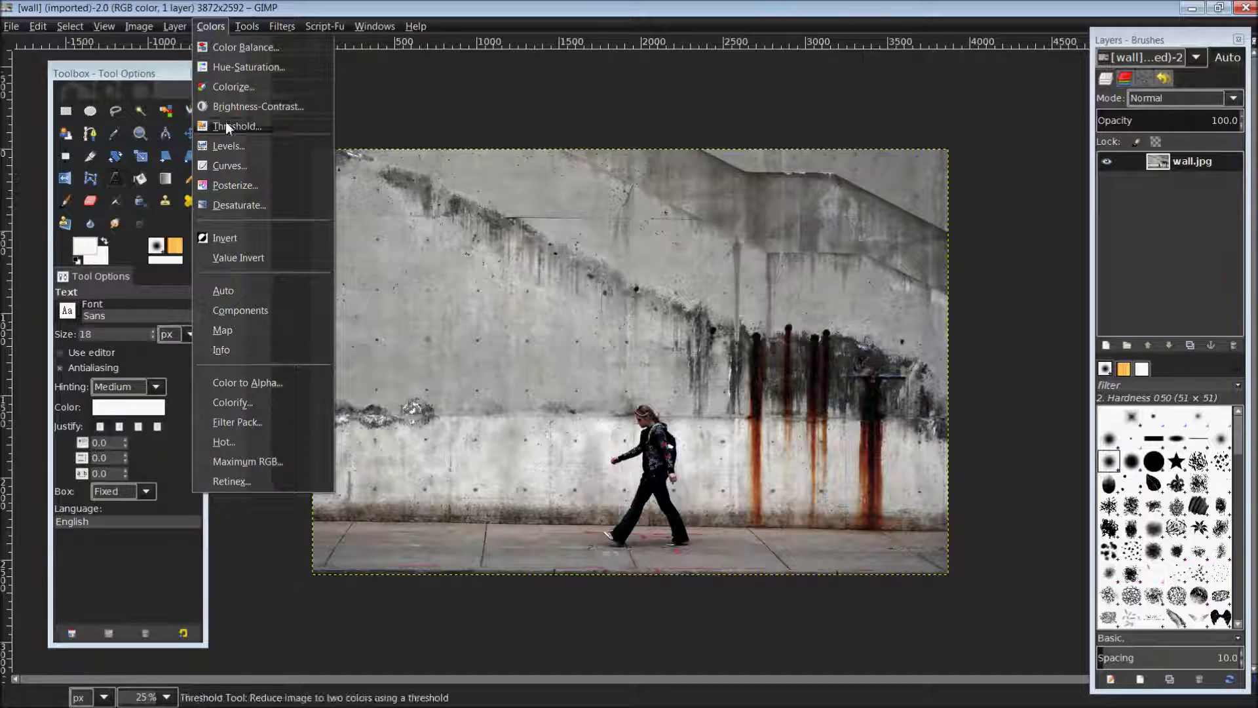
Step: Try a Curves contrast adjustment on the photo, then cancel it to keep the original tones
click(229, 165)
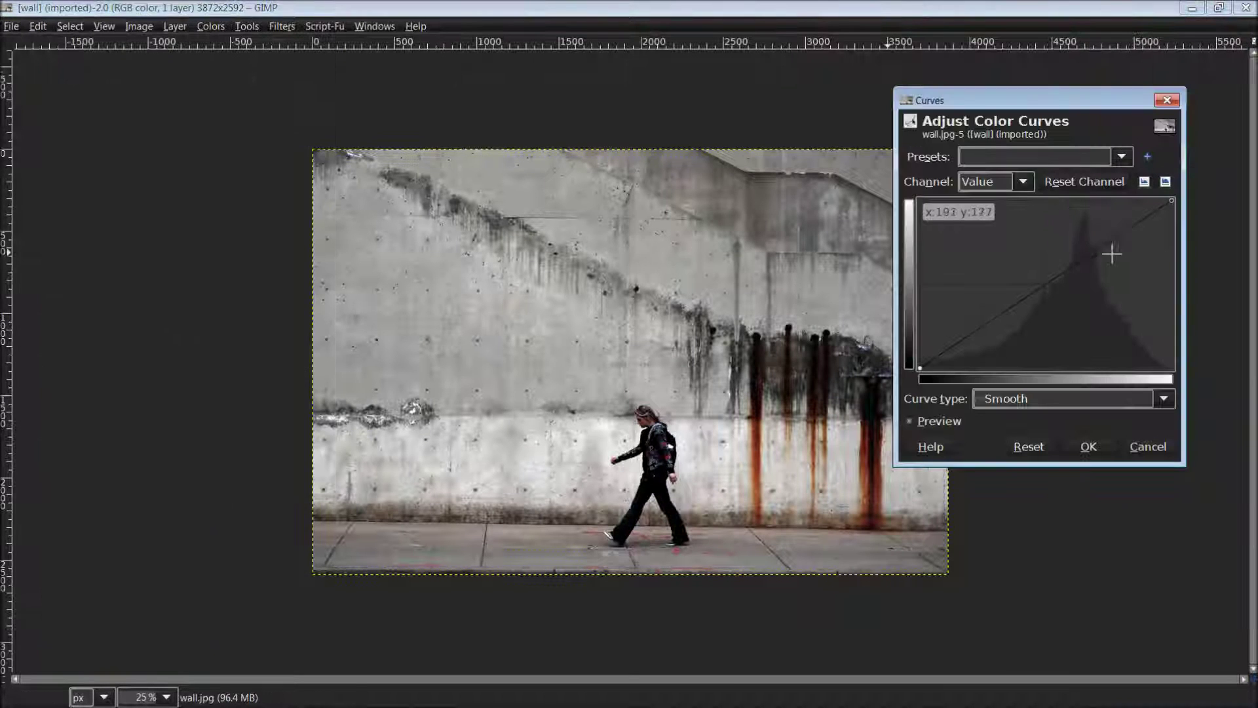
drag(1089, 226, 1083, 203)
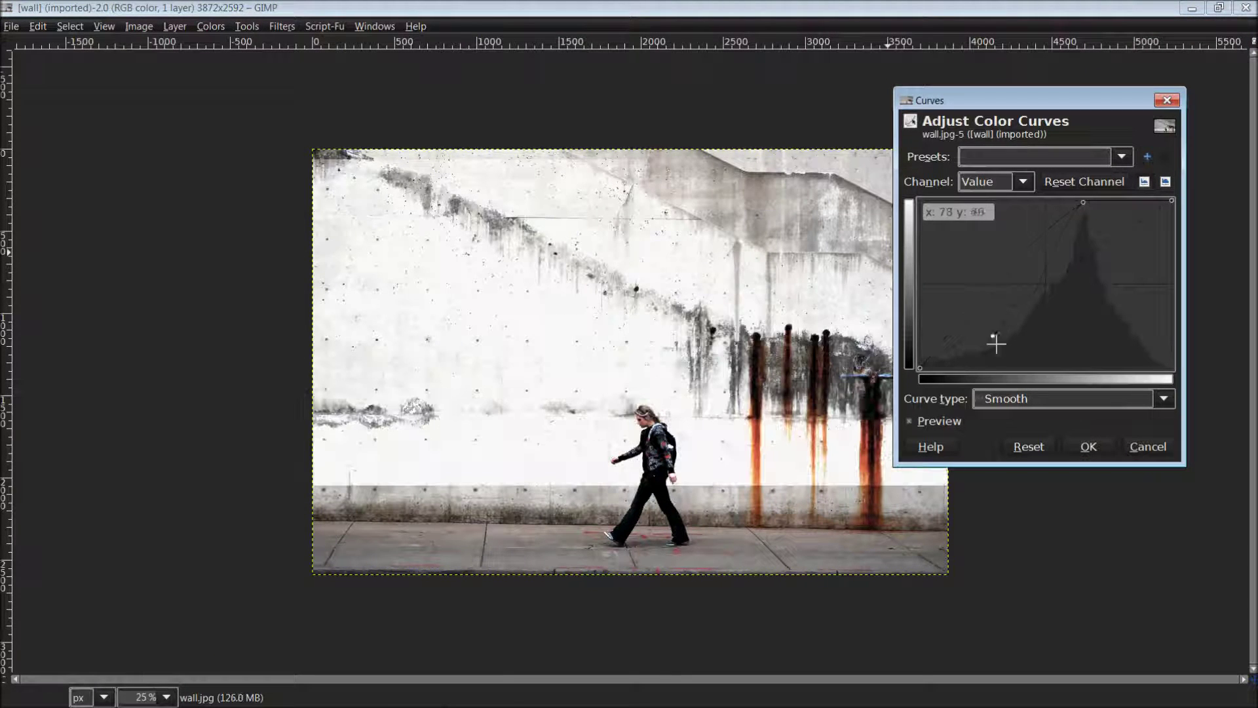
drag(996, 343, 999, 368)
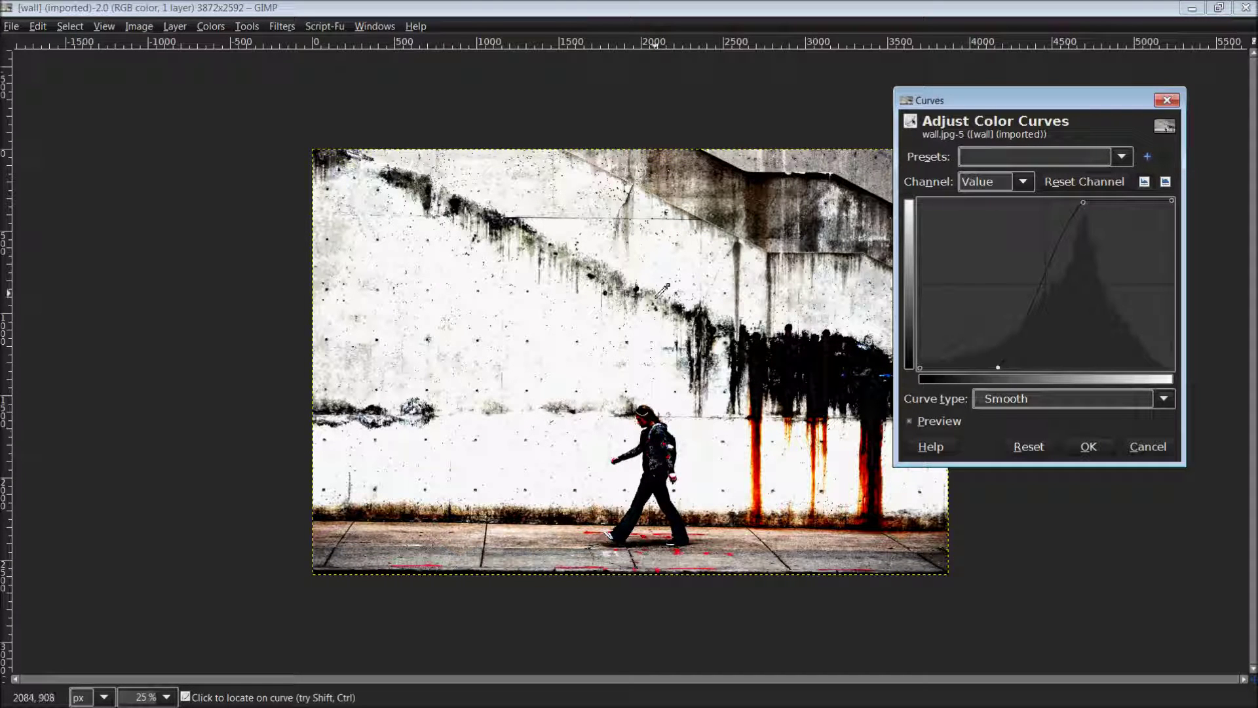
click(1147, 447)
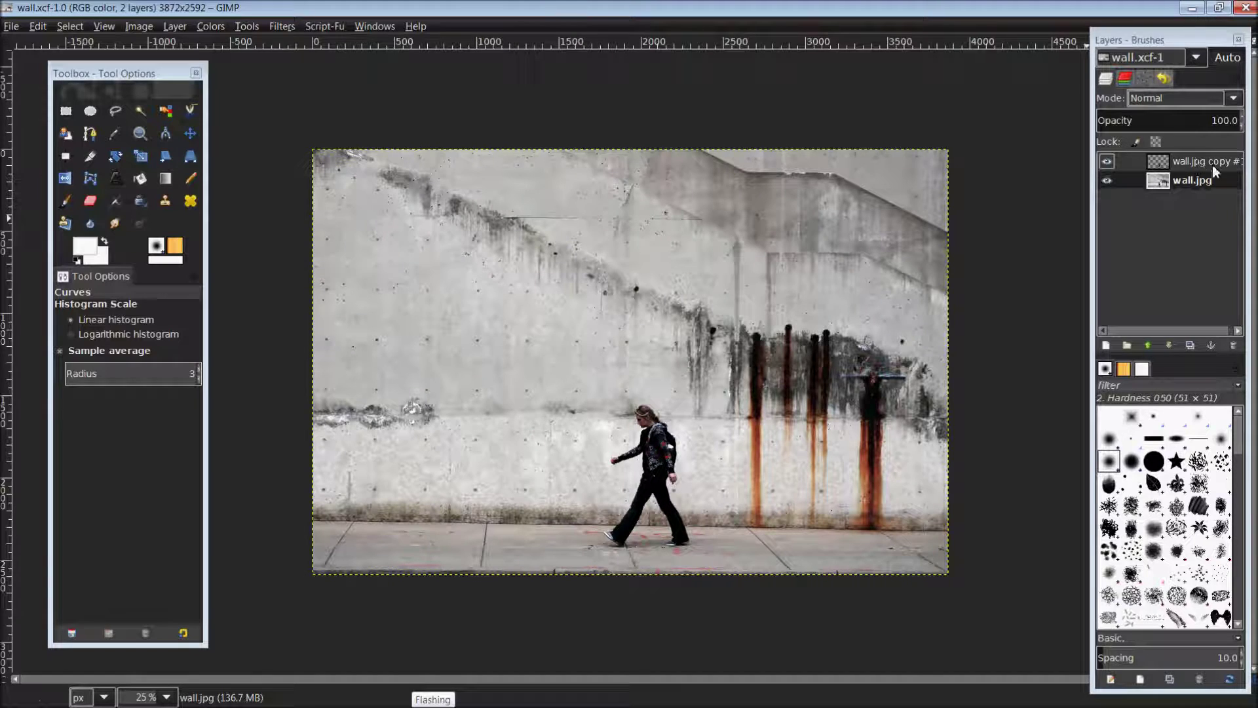
Step: Toggle the wall.jpg background's visibility to inspect the cut-out woman on copy #1
click(1207, 163)
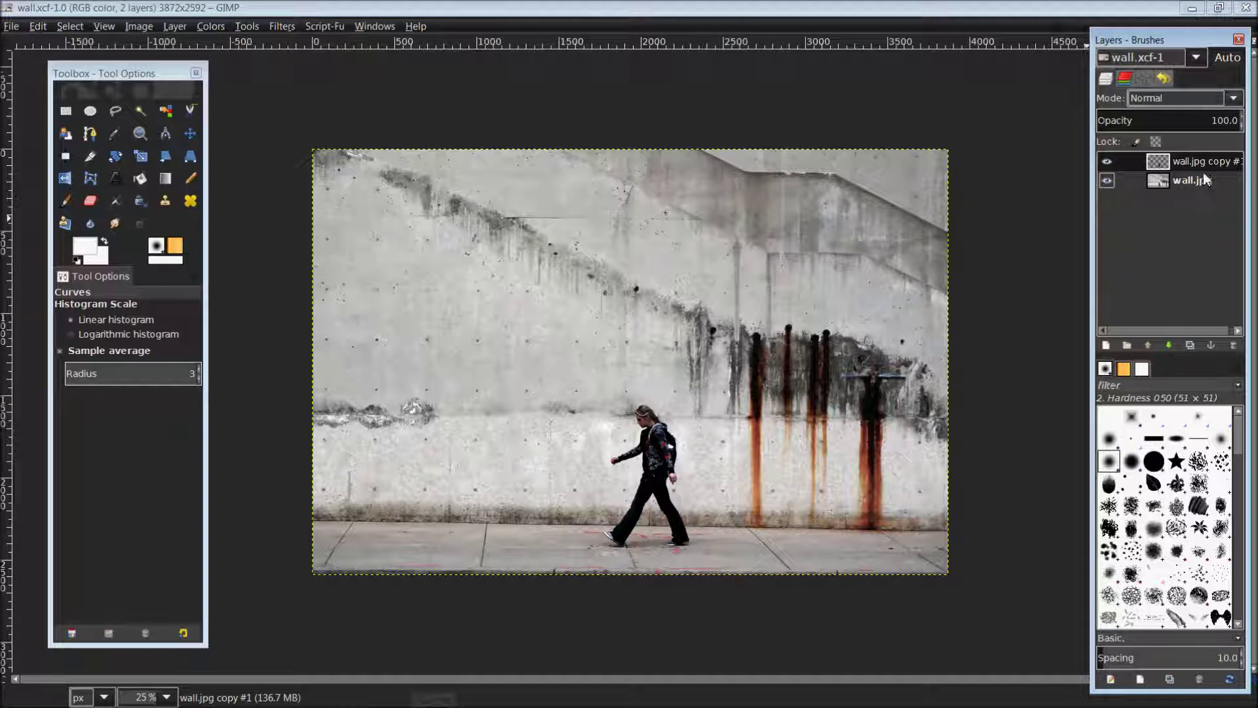
click(1200, 179)
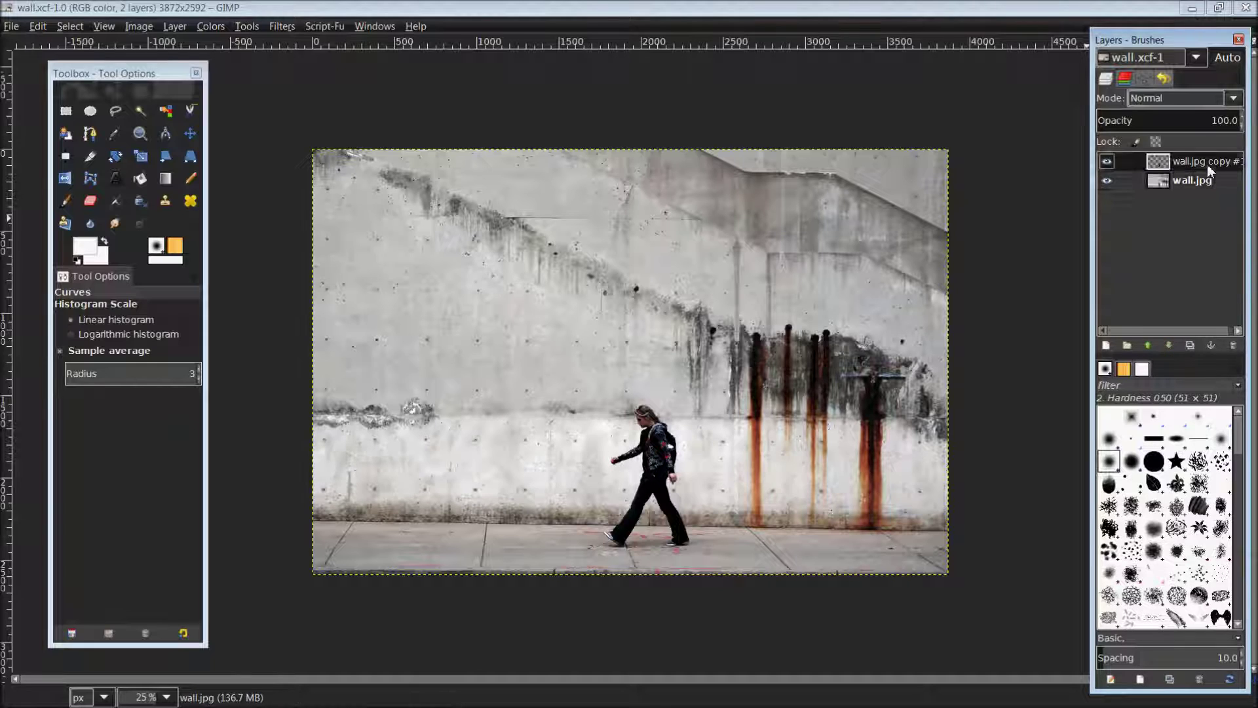
click(1207, 164)
click(1205, 182)
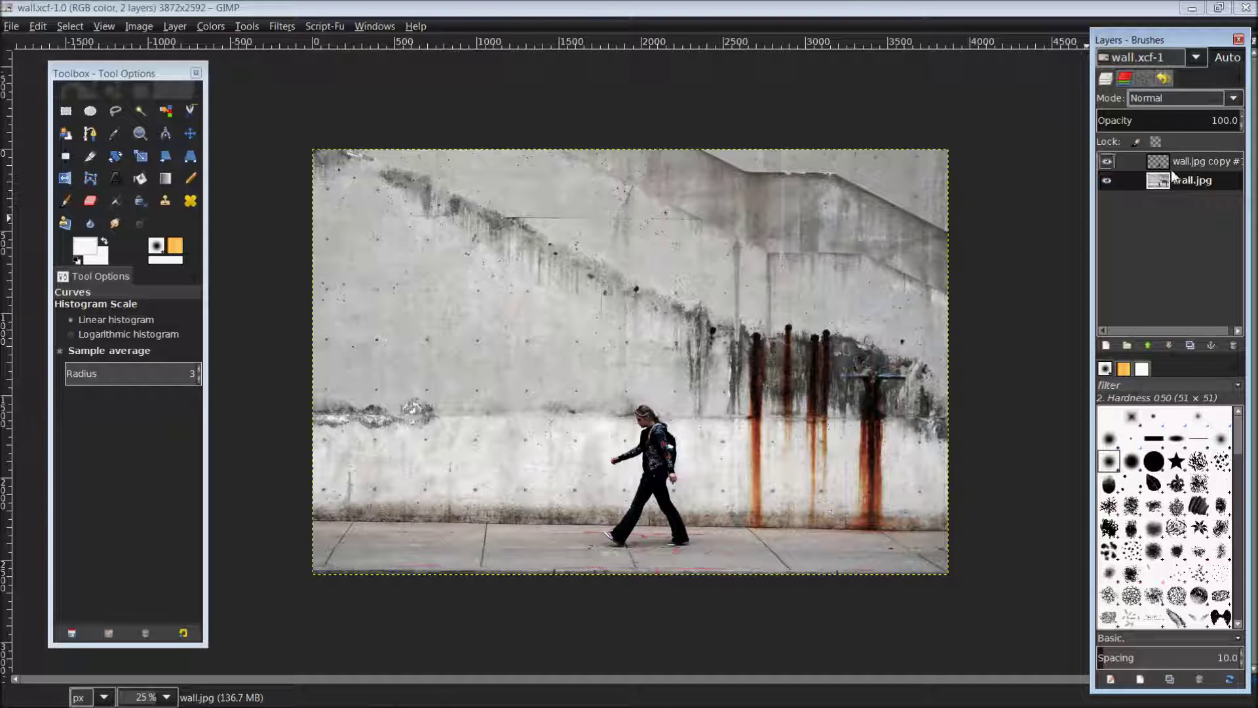
click(1105, 181)
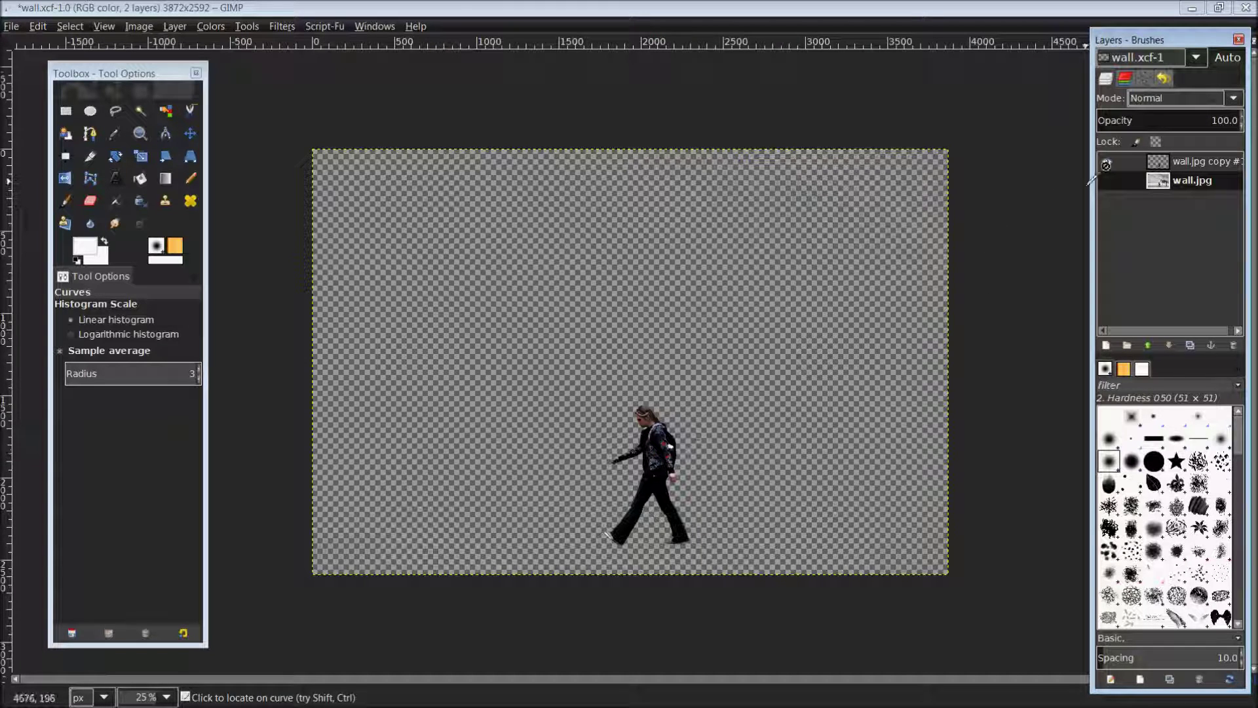
click(1107, 180)
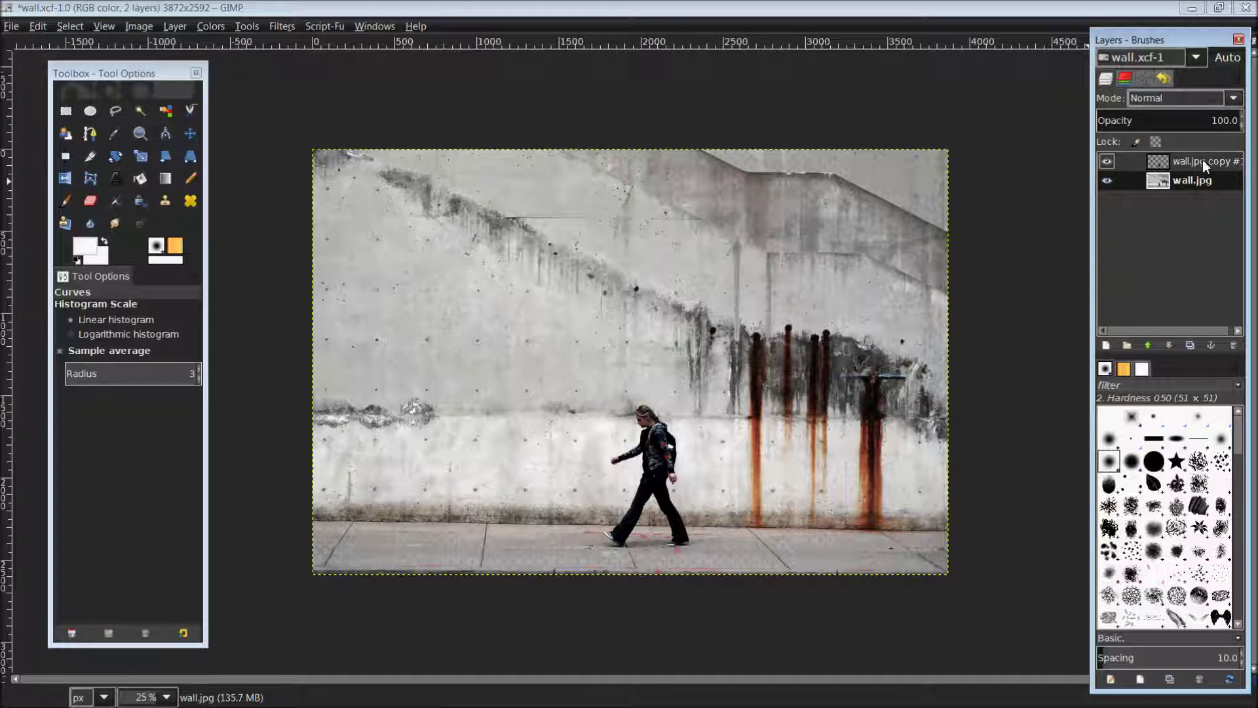
Step: Duplicate wall.jpg copy #1 into wall.jpg copy #2, then reselect copy #1
click(1202, 160)
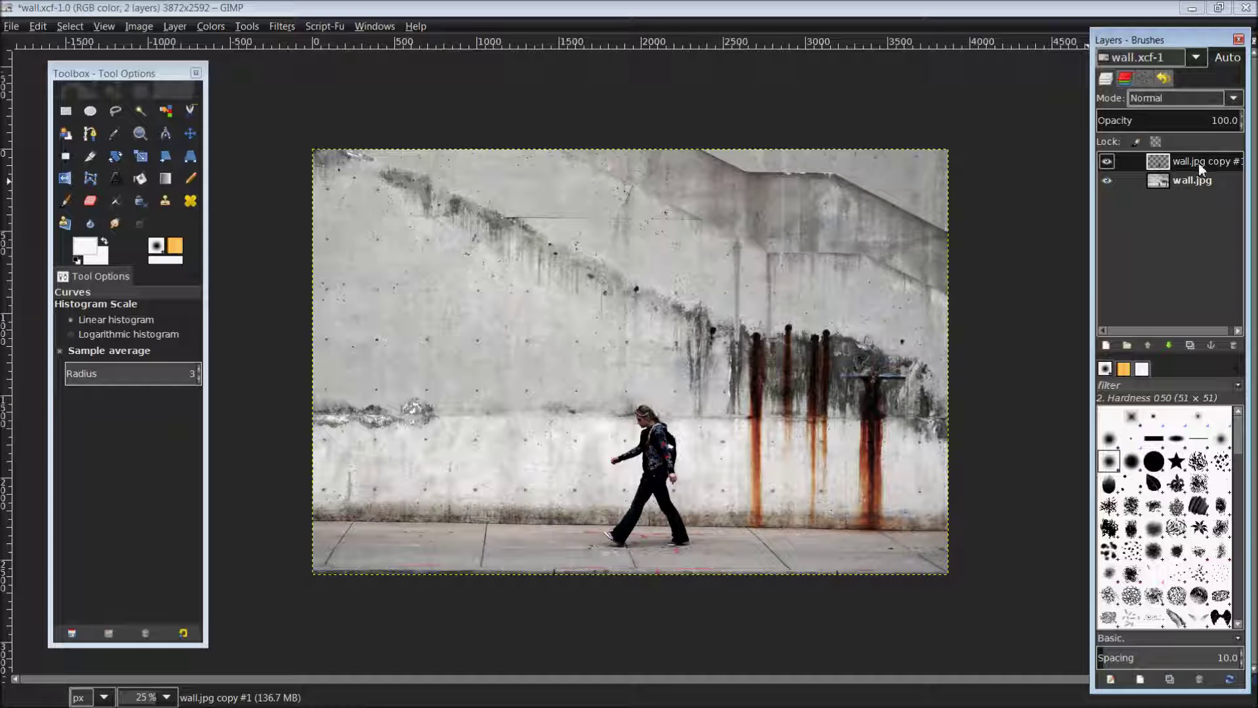
click(1191, 346)
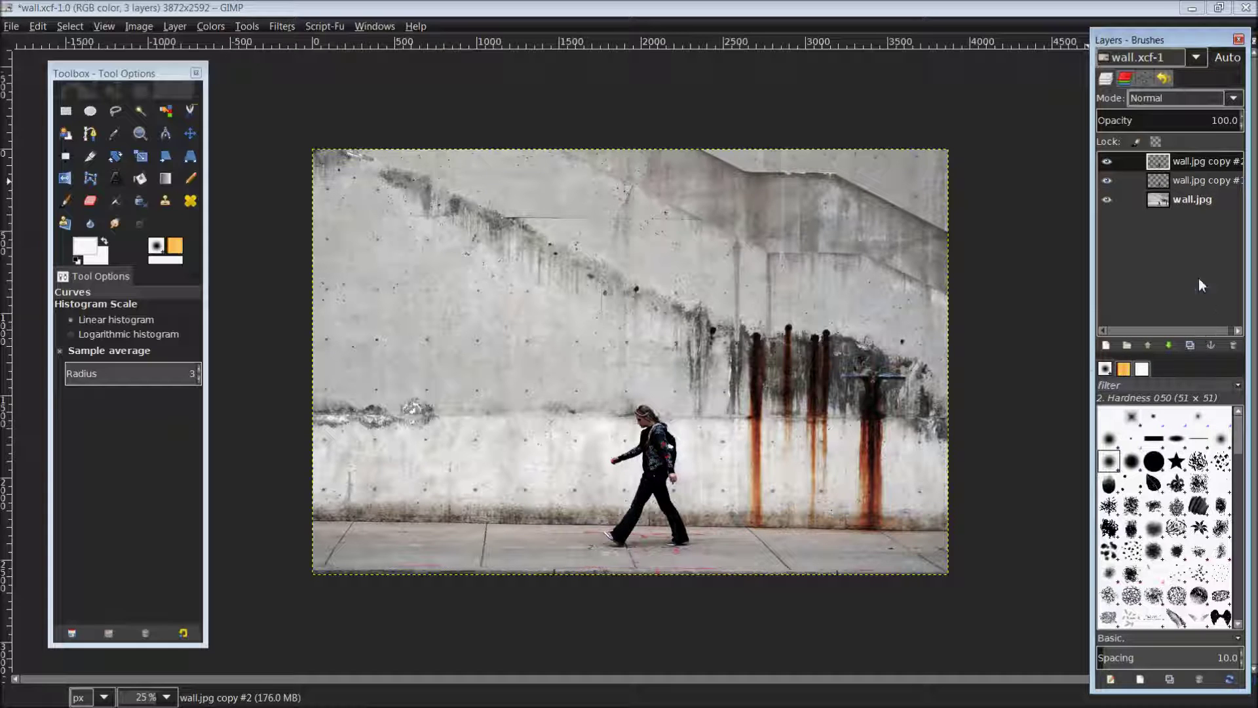
click(1192, 182)
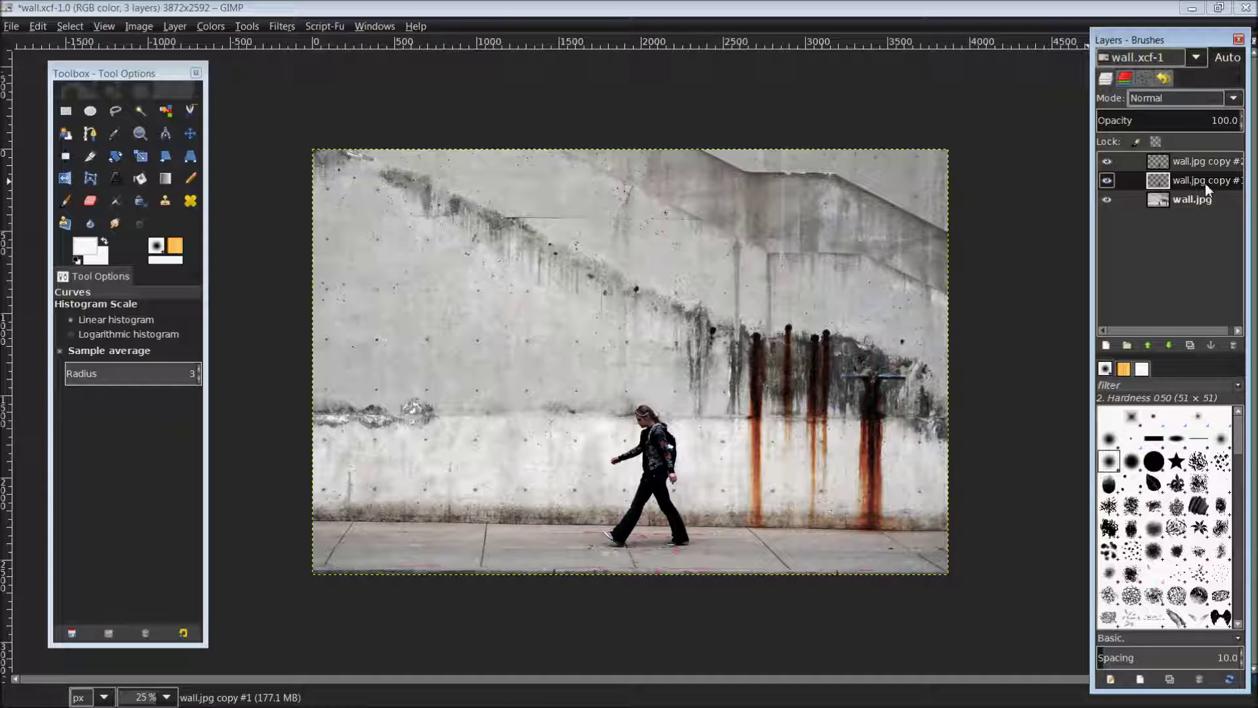
right_click(1154, 194)
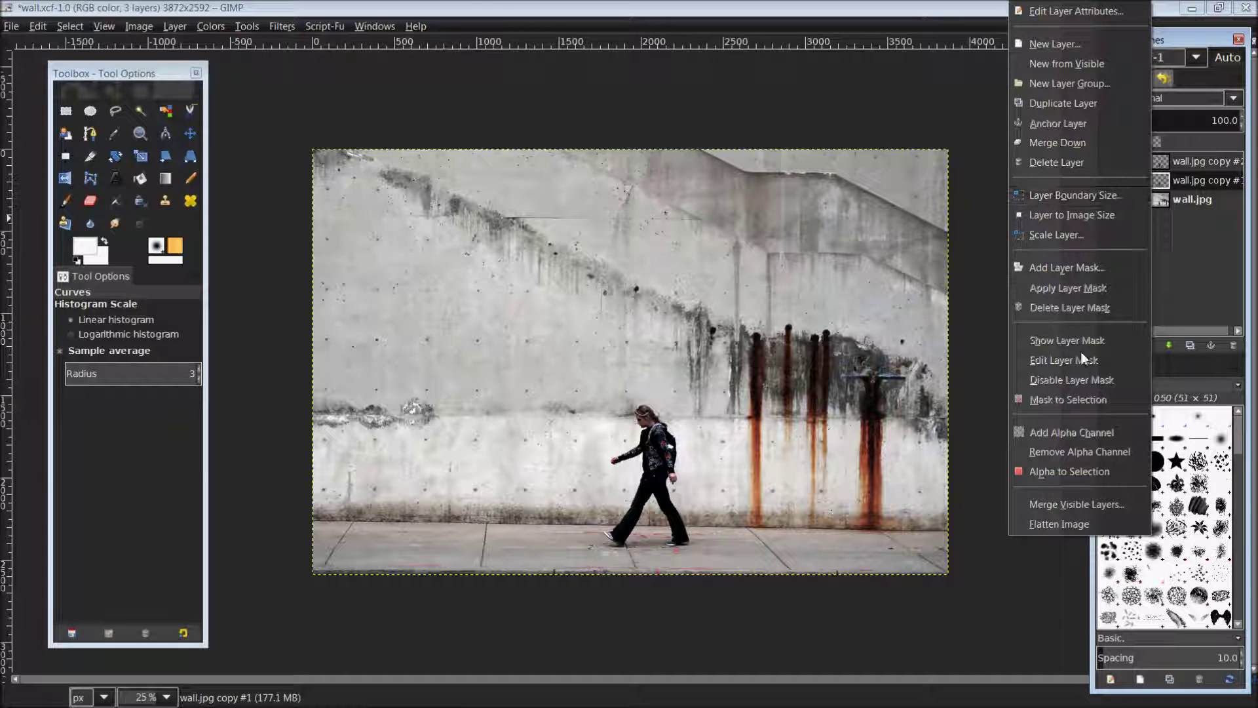
Step: Load copy #1's Alpha to Selection and check the woman's outline by toggling layer visibility
click(1091, 470)
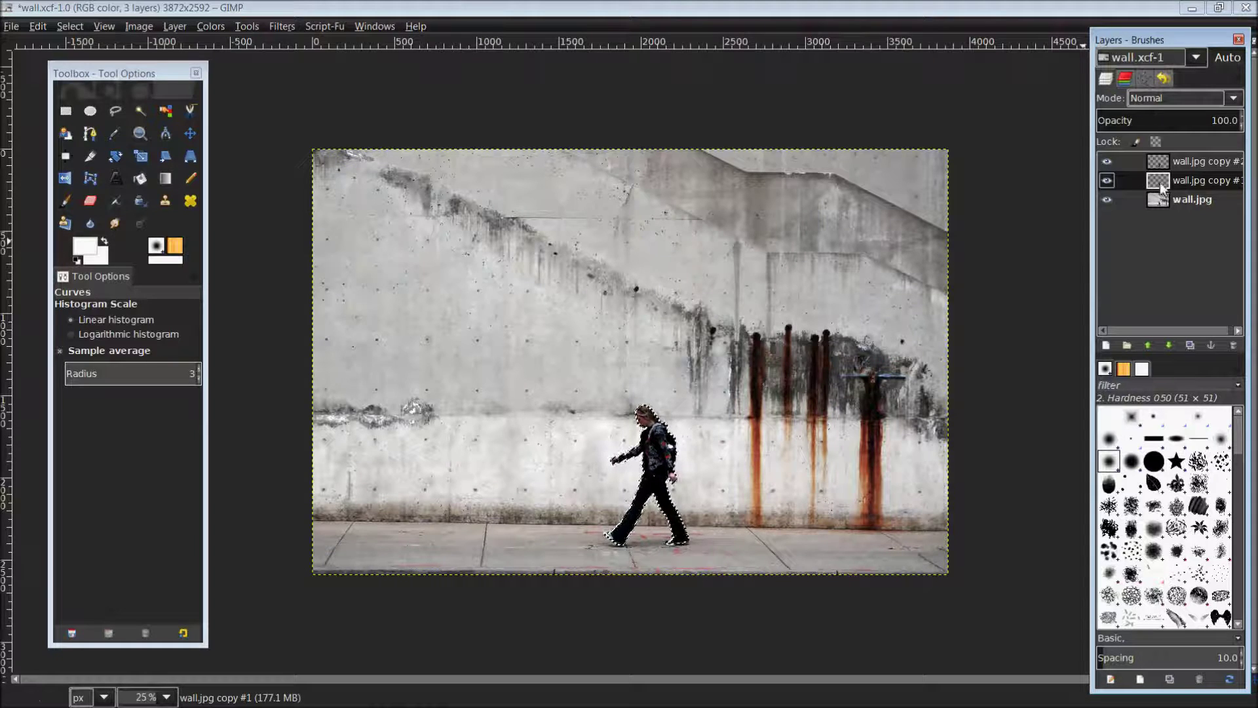
click(1106, 163)
click(1105, 200)
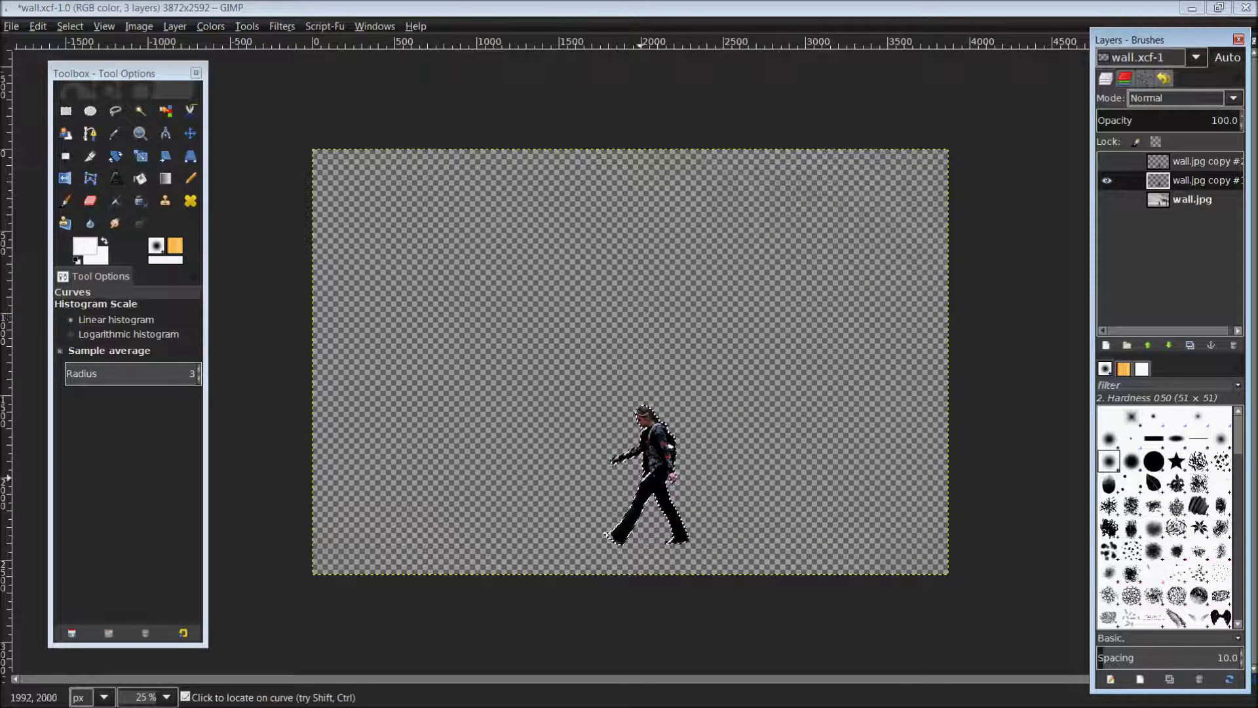
click(1106, 199)
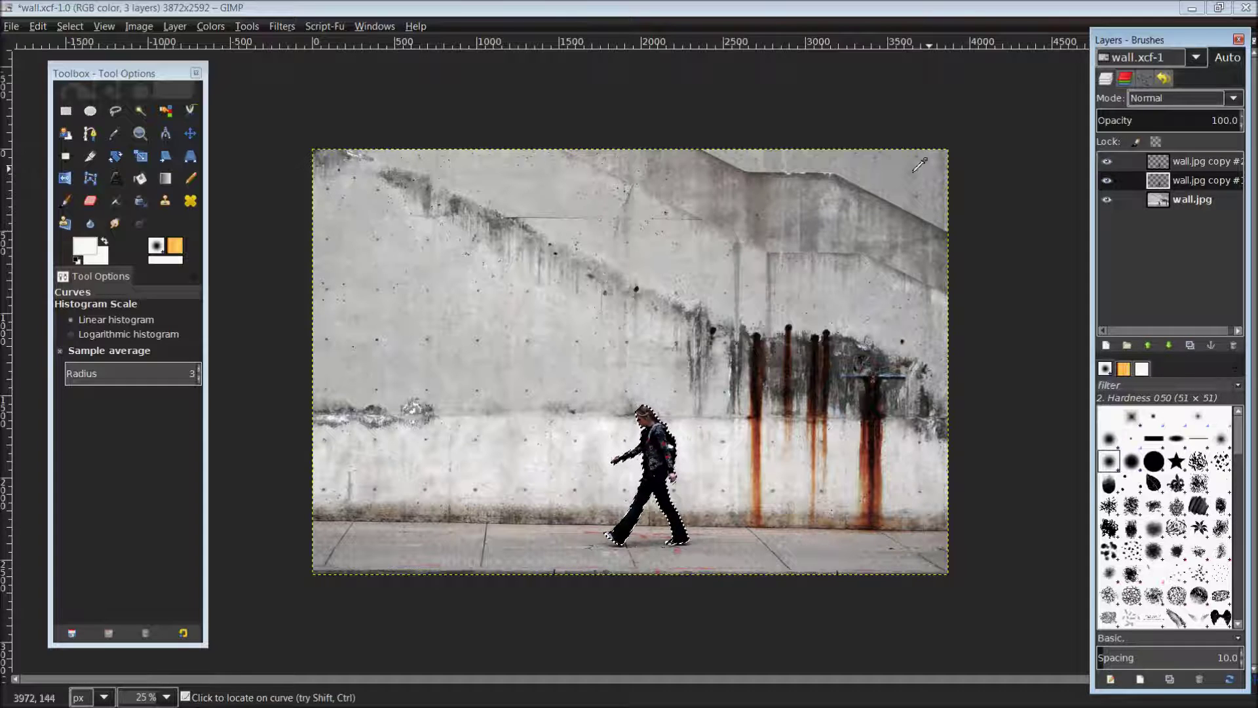
click(141, 181)
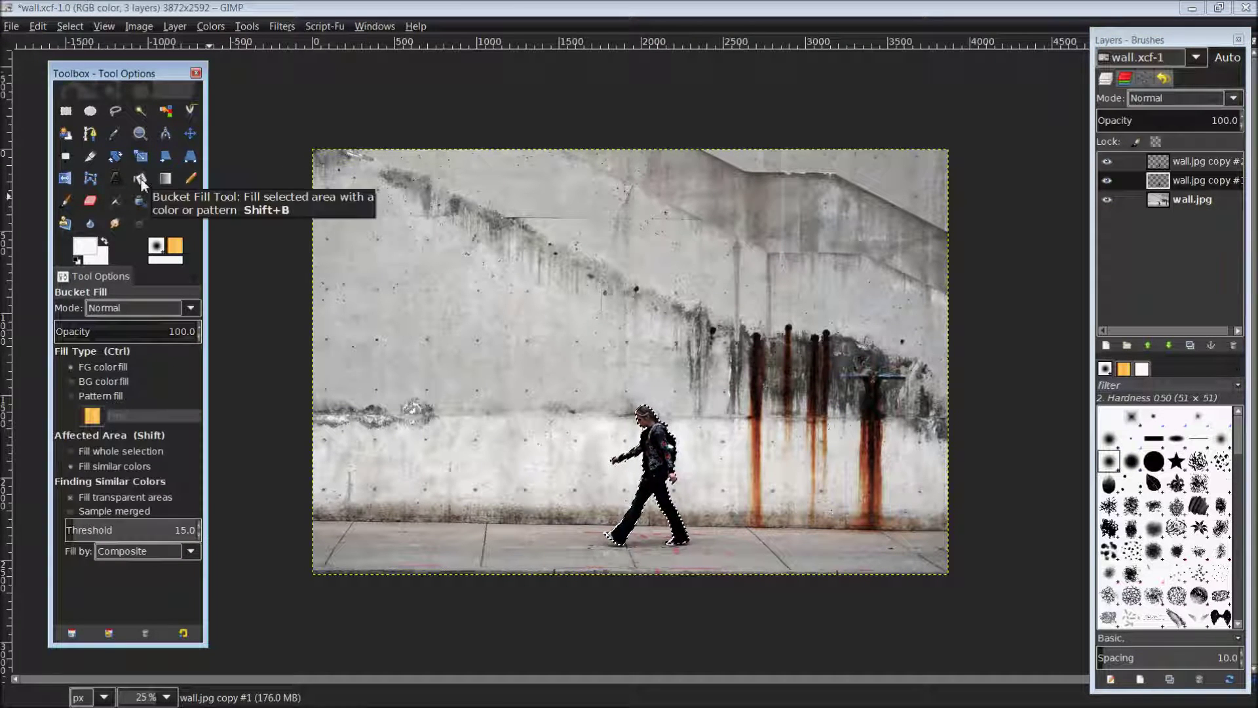
Step: Fill the woman's selection on copy #1 with black using Fill whole selection, then check it
click(77, 261)
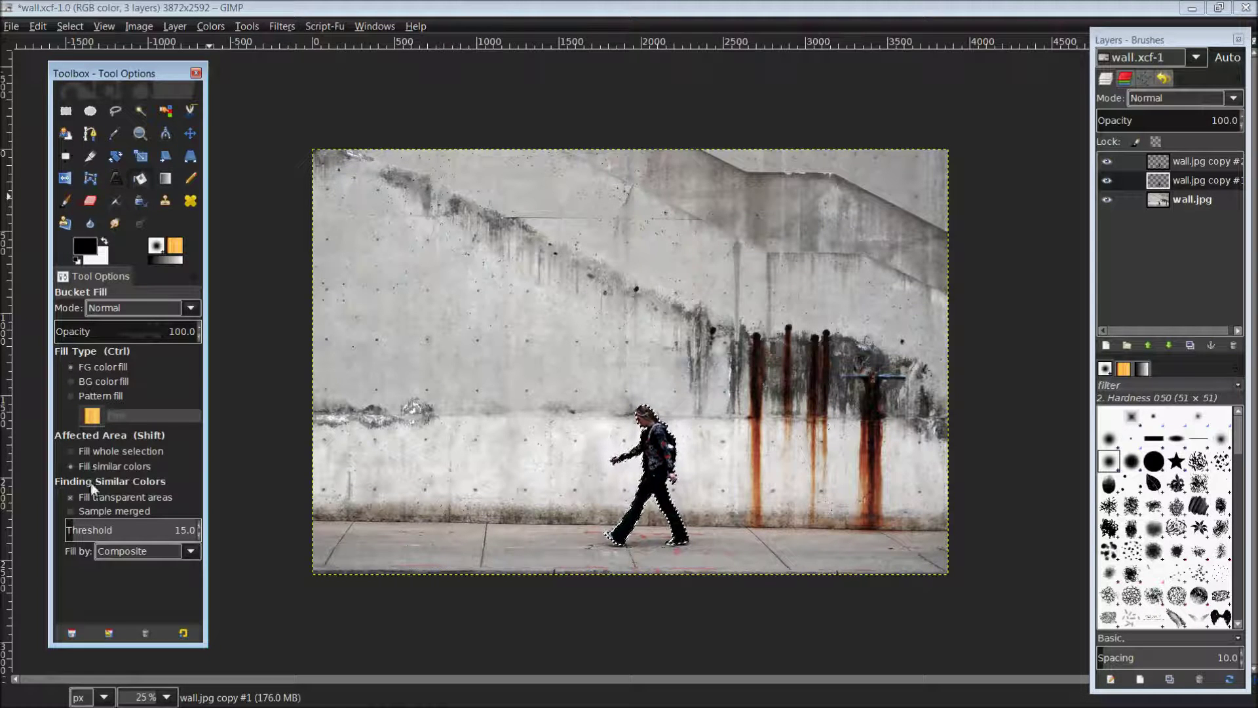
click(86, 452)
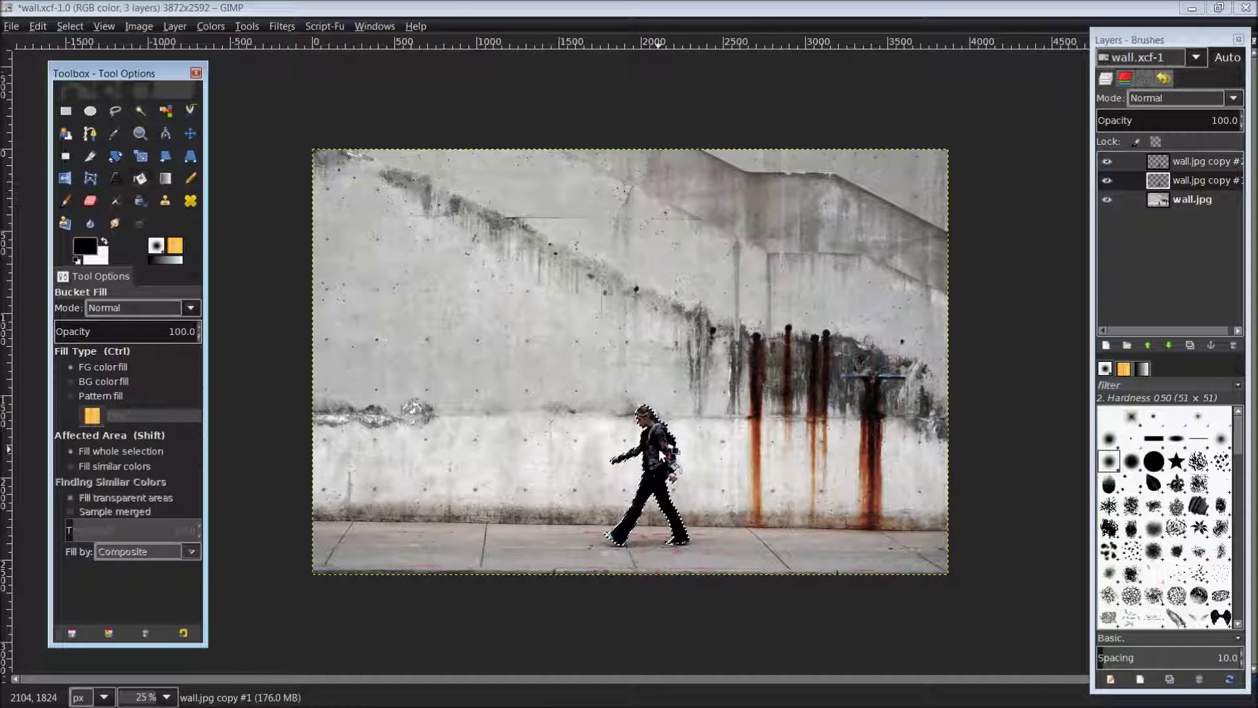
click(657, 452)
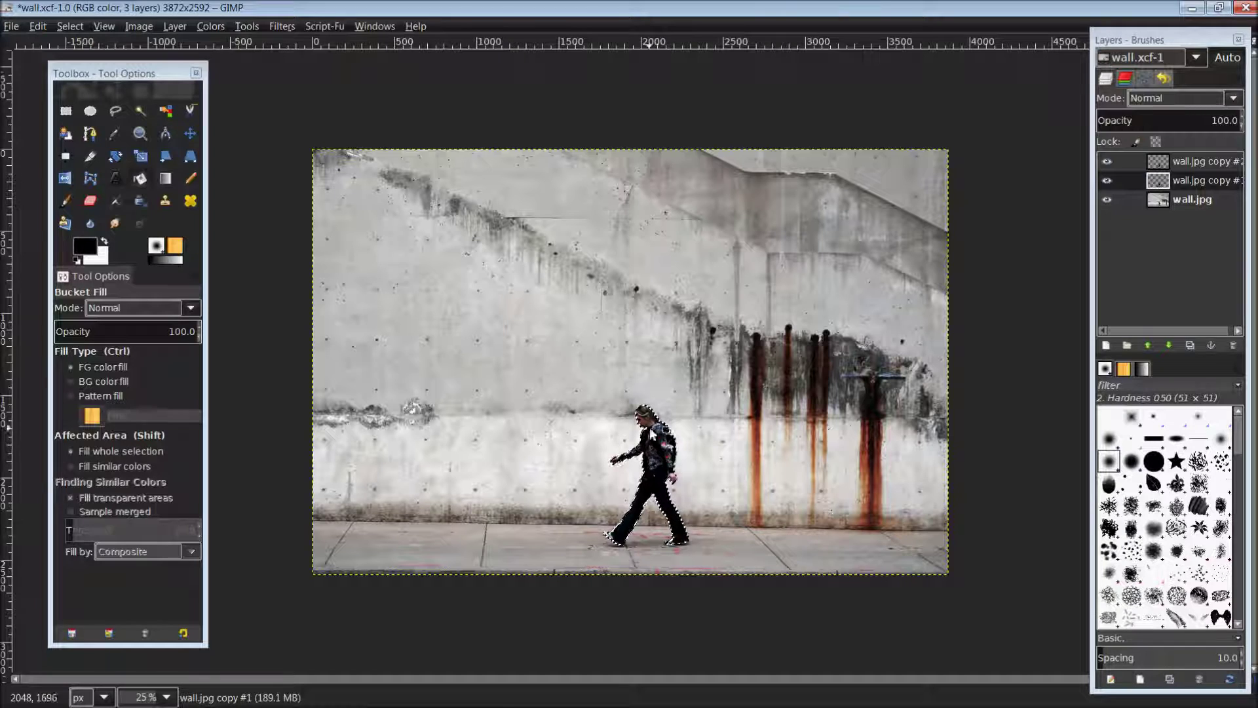
click(1107, 164)
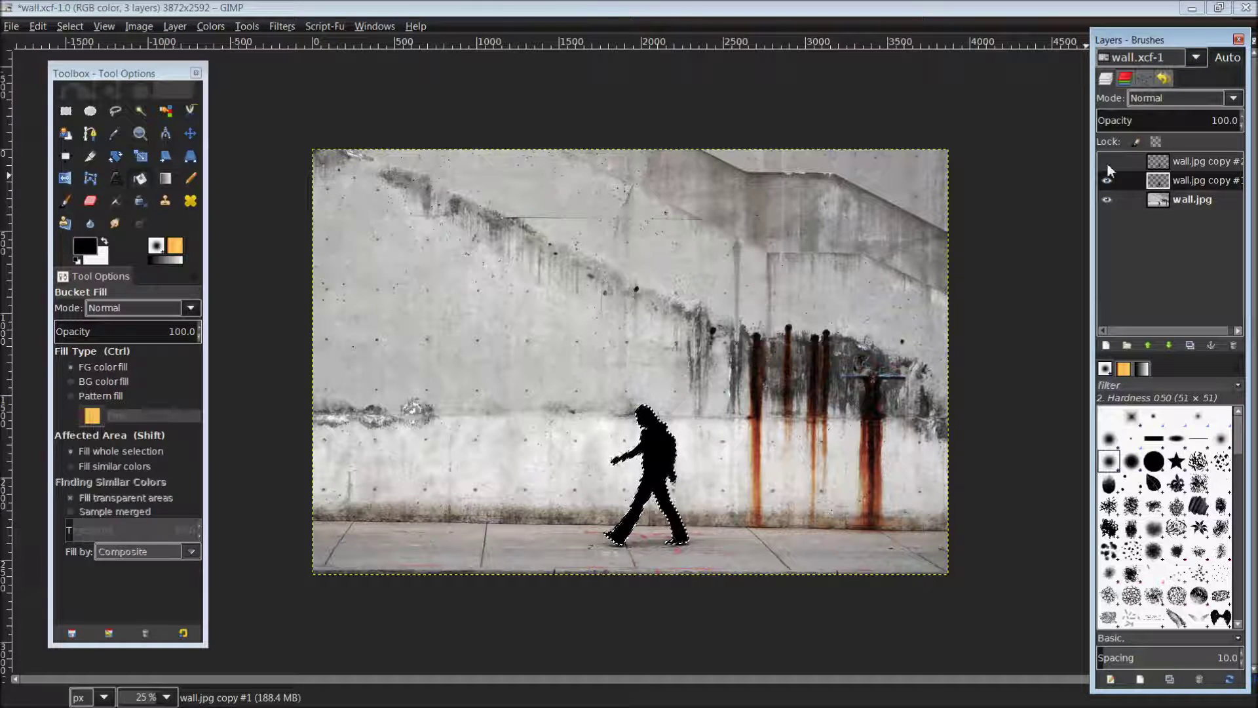
click(1107, 161)
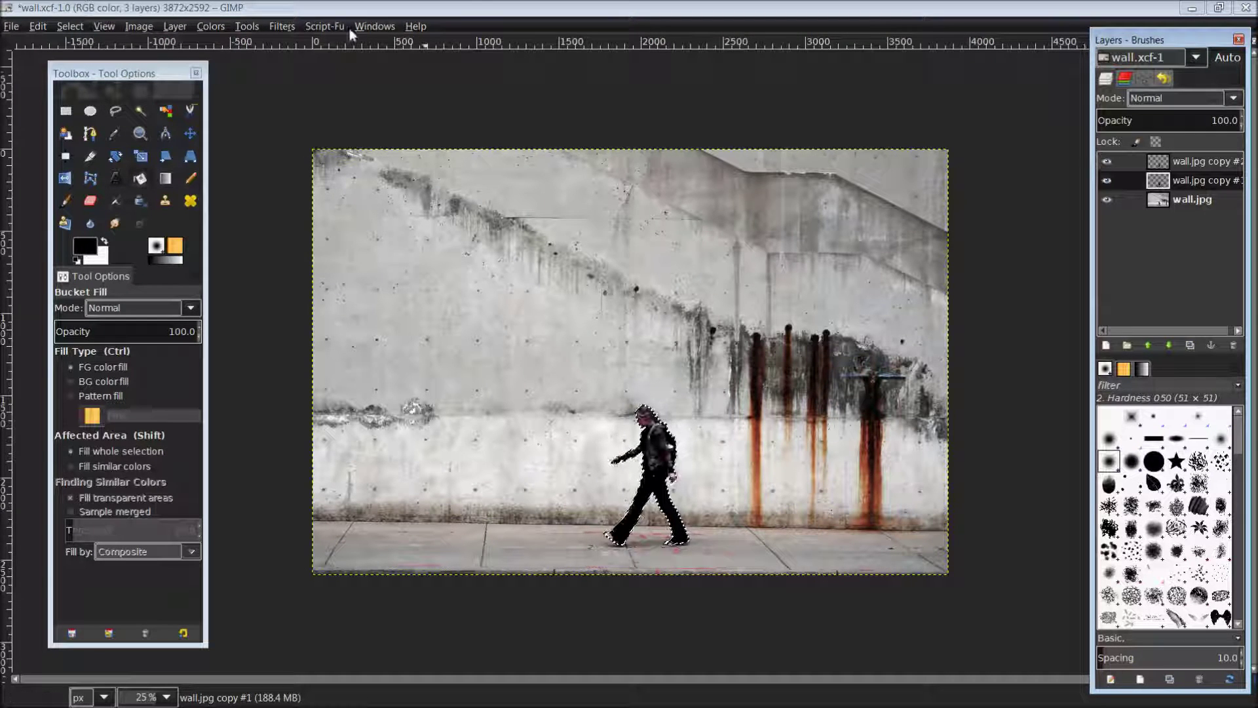
Step: Remove the selection and toggle both copy layers' visibility to check the black silhouette
click(64, 24)
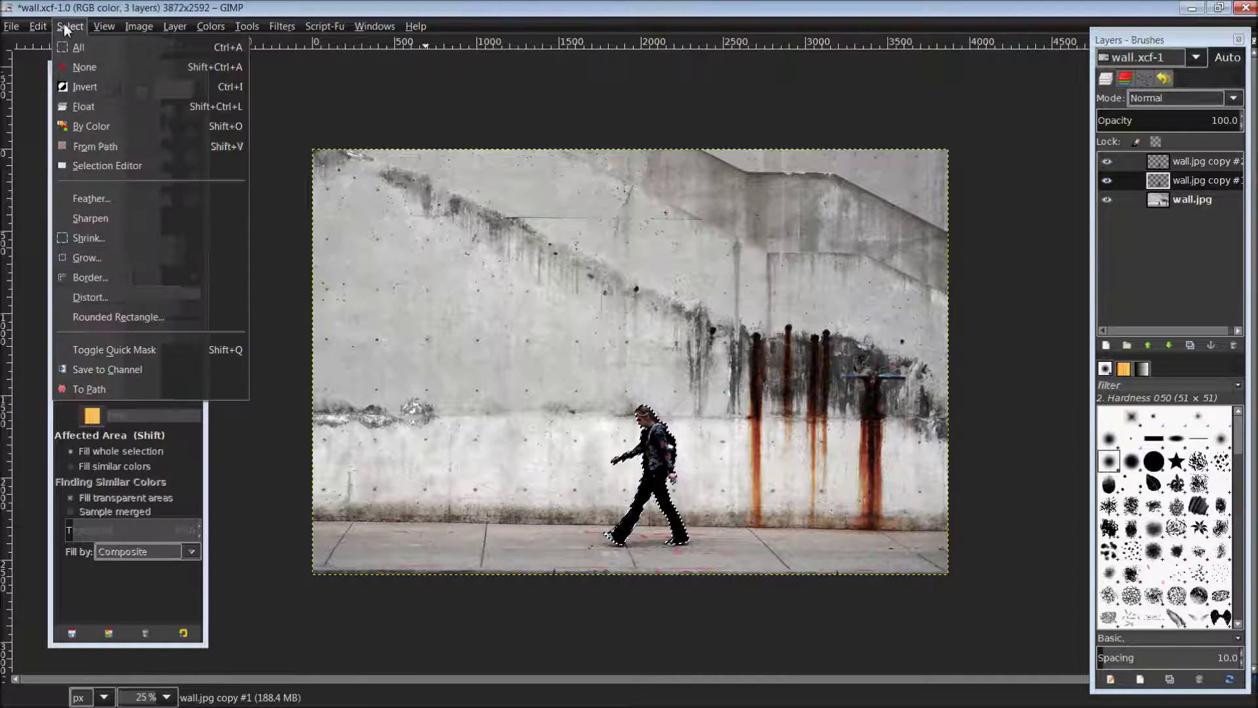
click(73, 68)
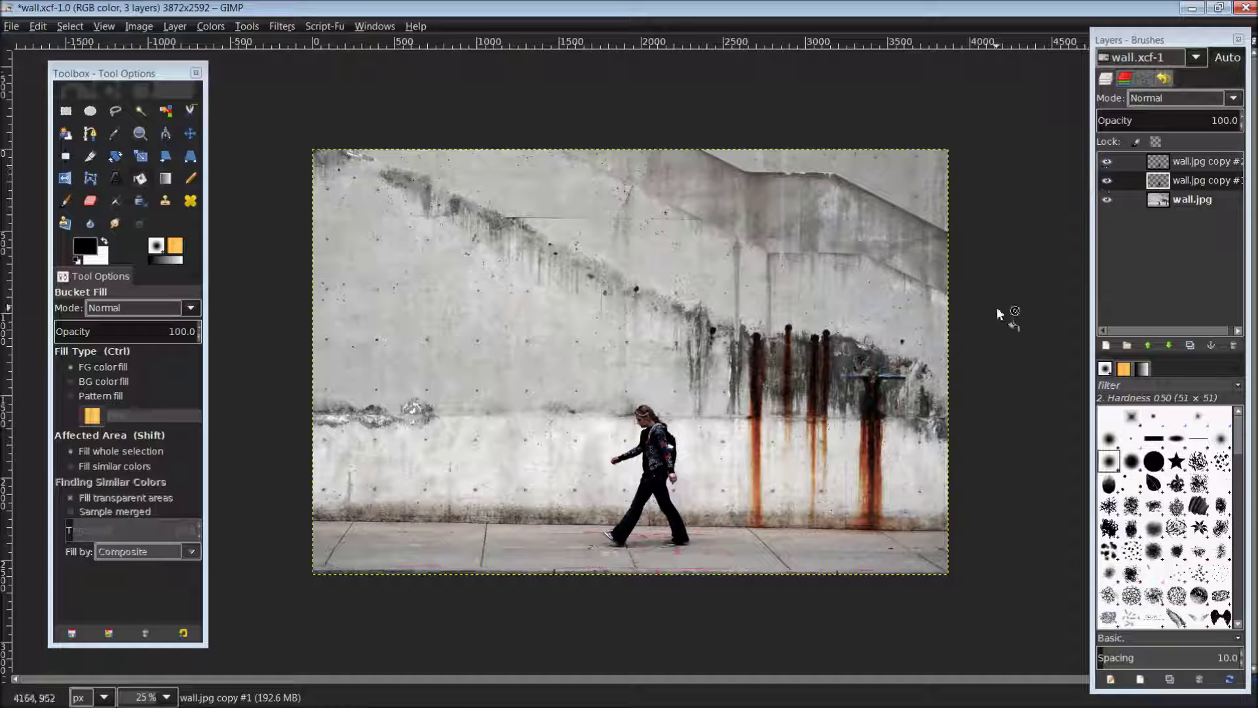
click(1186, 175)
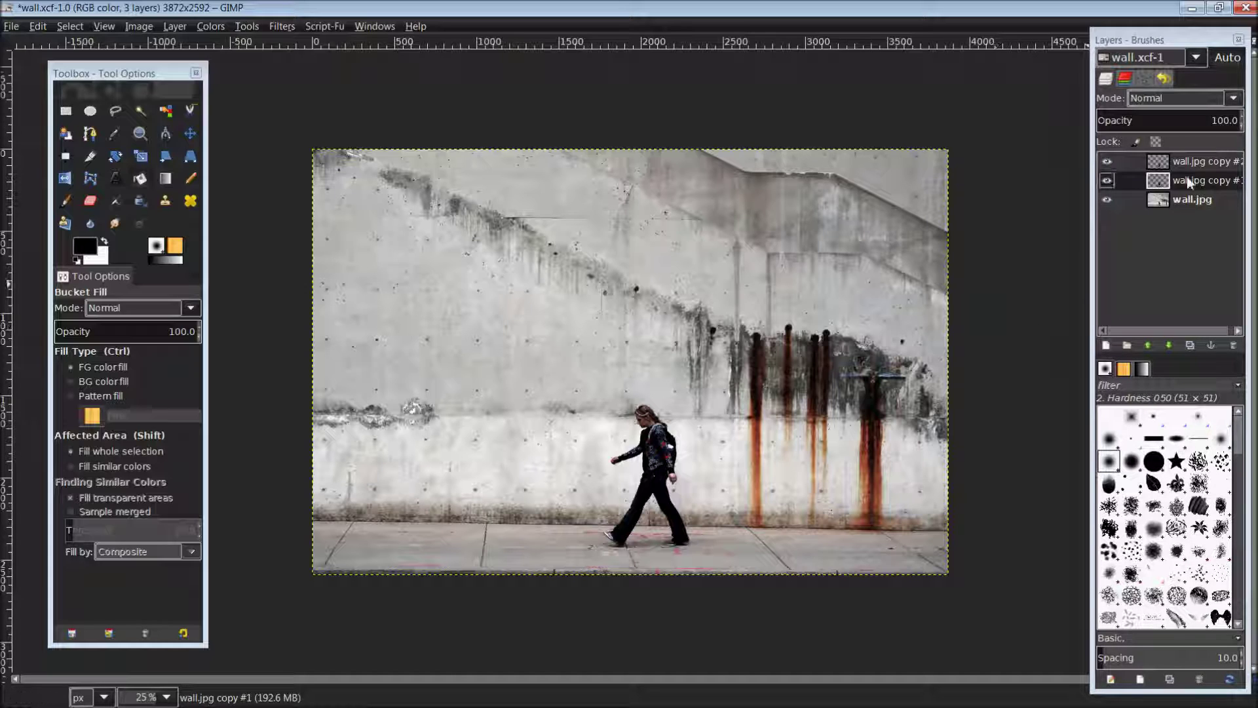
click(1107, 160)
click(1106, 176)
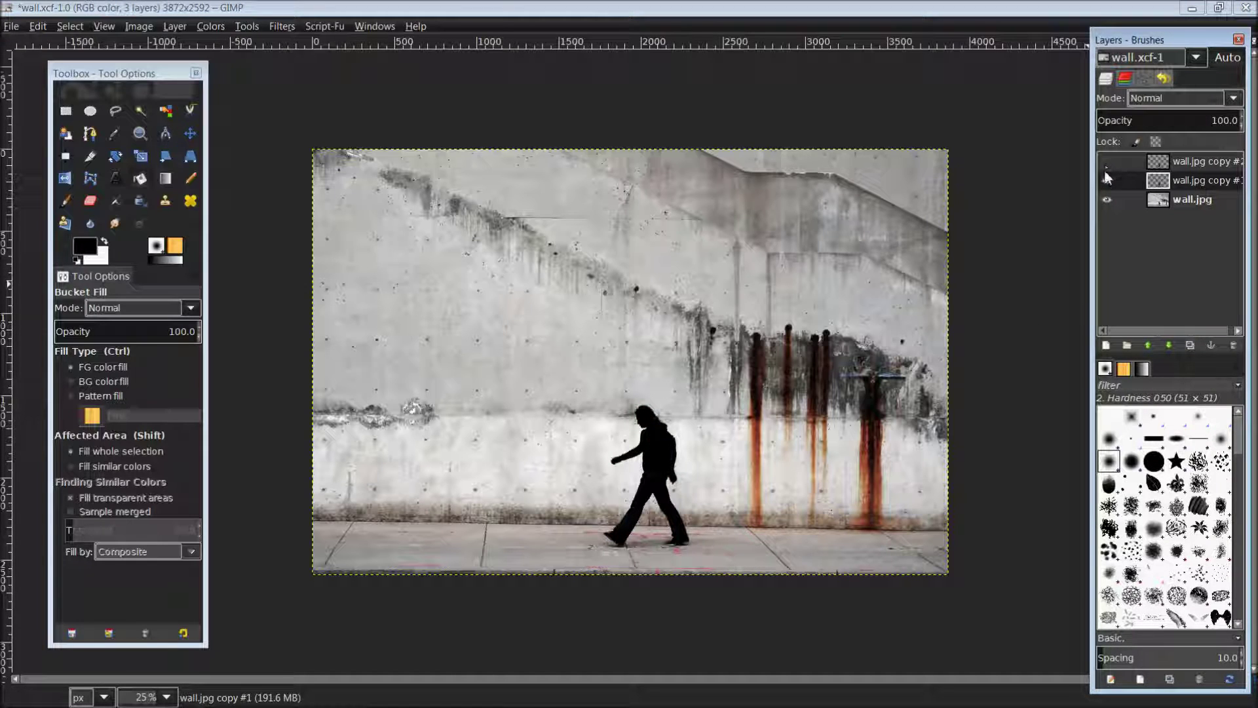
click(1106, 176)
click(1107, 161)
Step: Lower wall.jpg copy #2's opacity to 46.1
click(1193, 162)
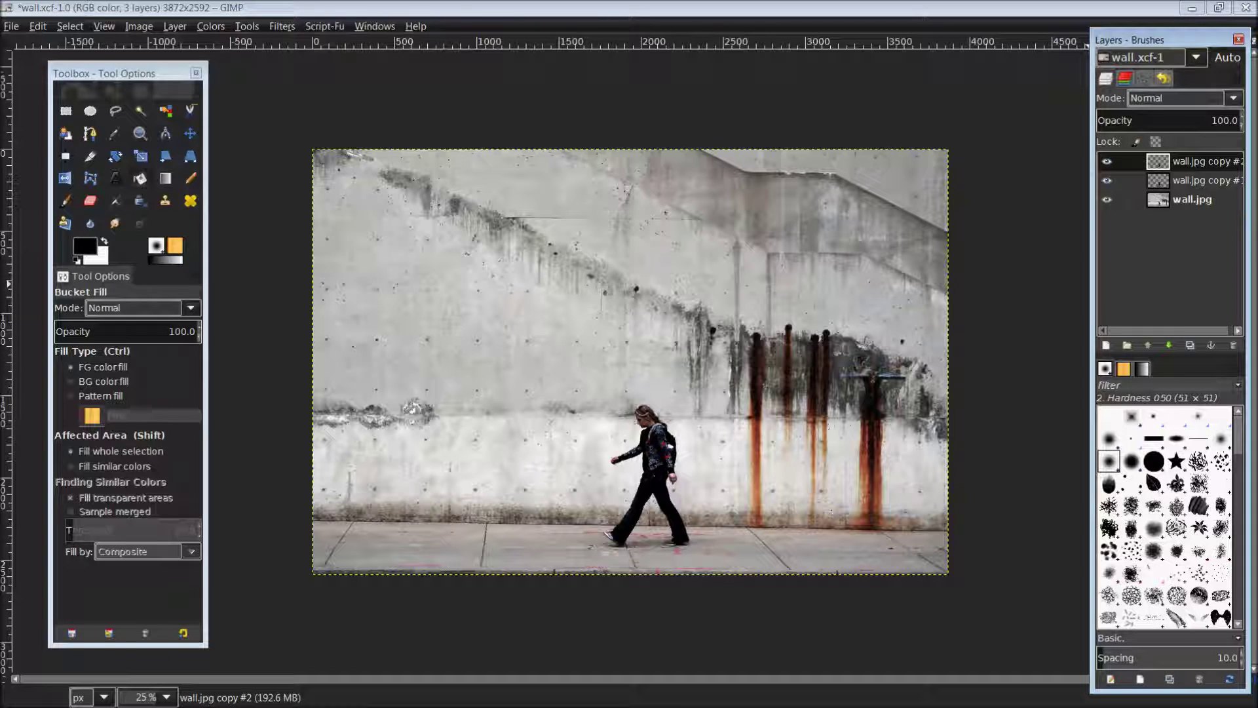
drag(1219, 121, 1163, 124)
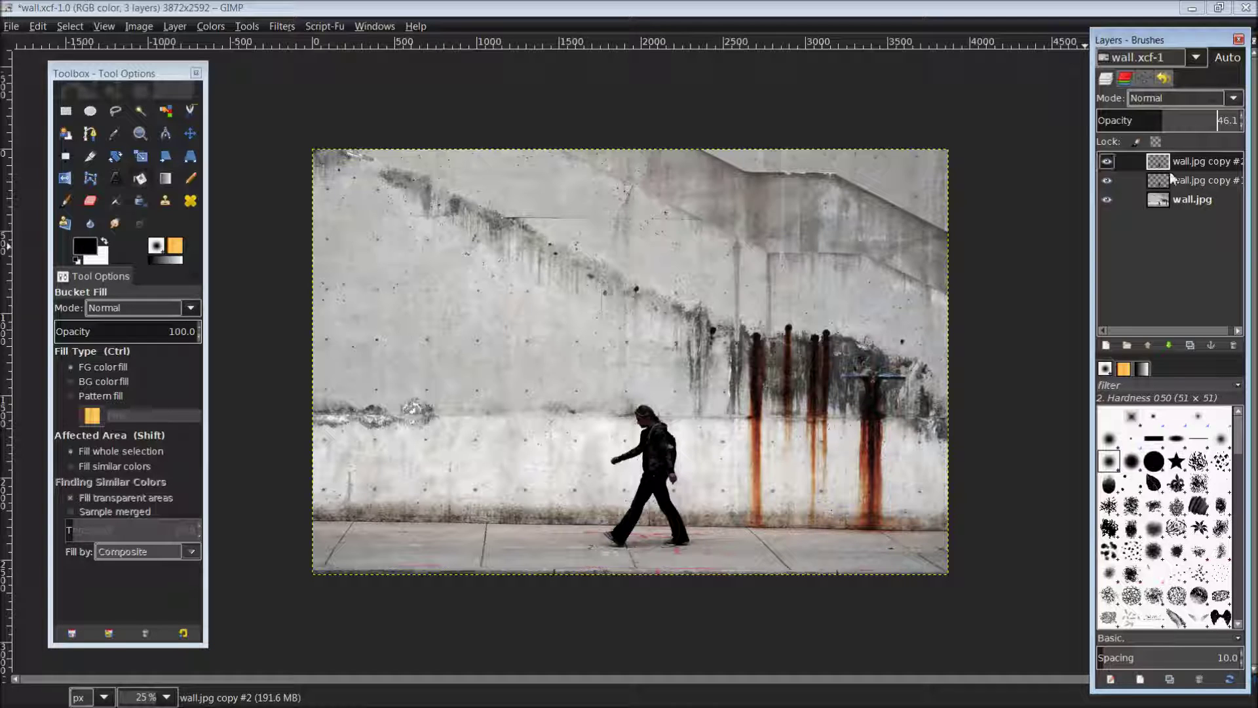
click(1202, 179)
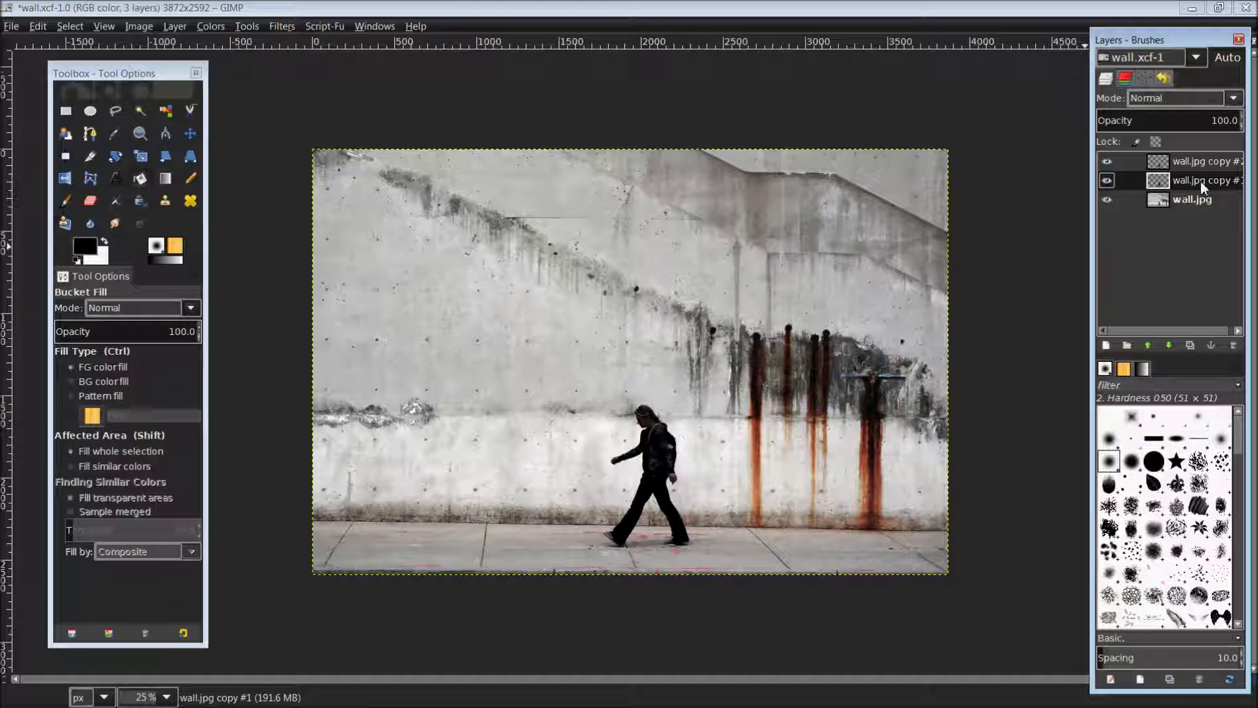
Step: Choose the Move tool and undo an accidental move of the textured figure copy
click(190, 135)
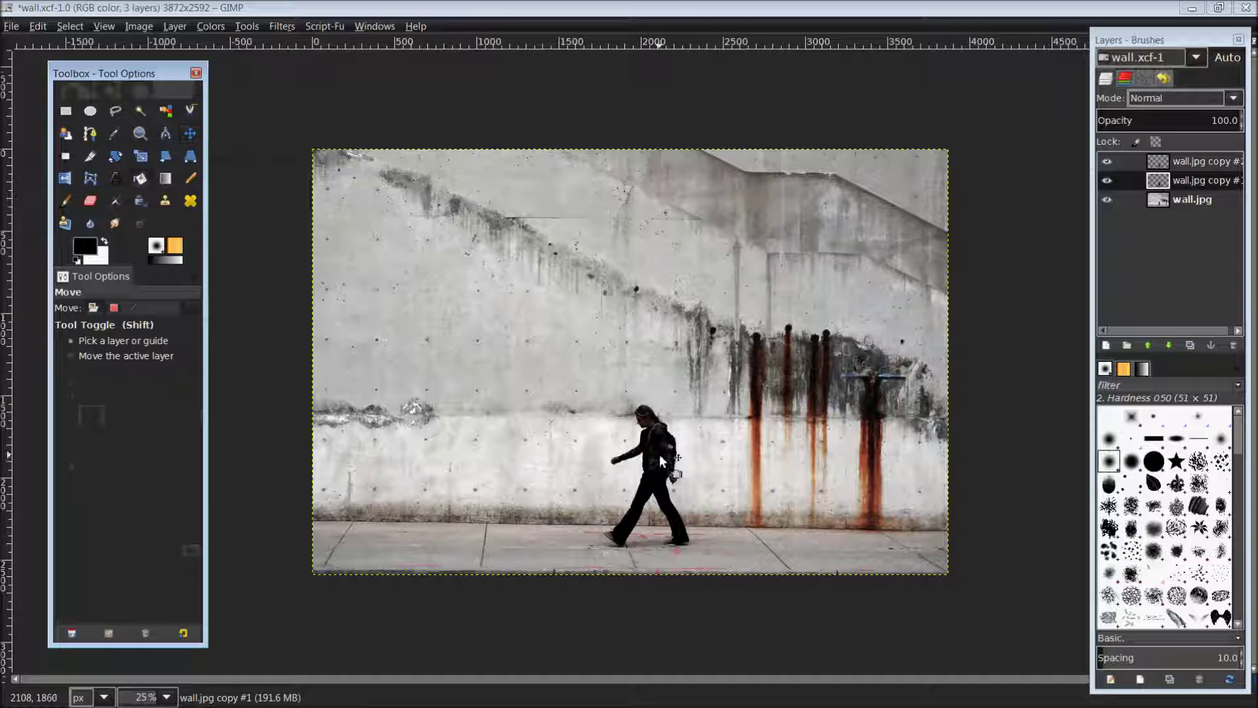
click(1106, 162)
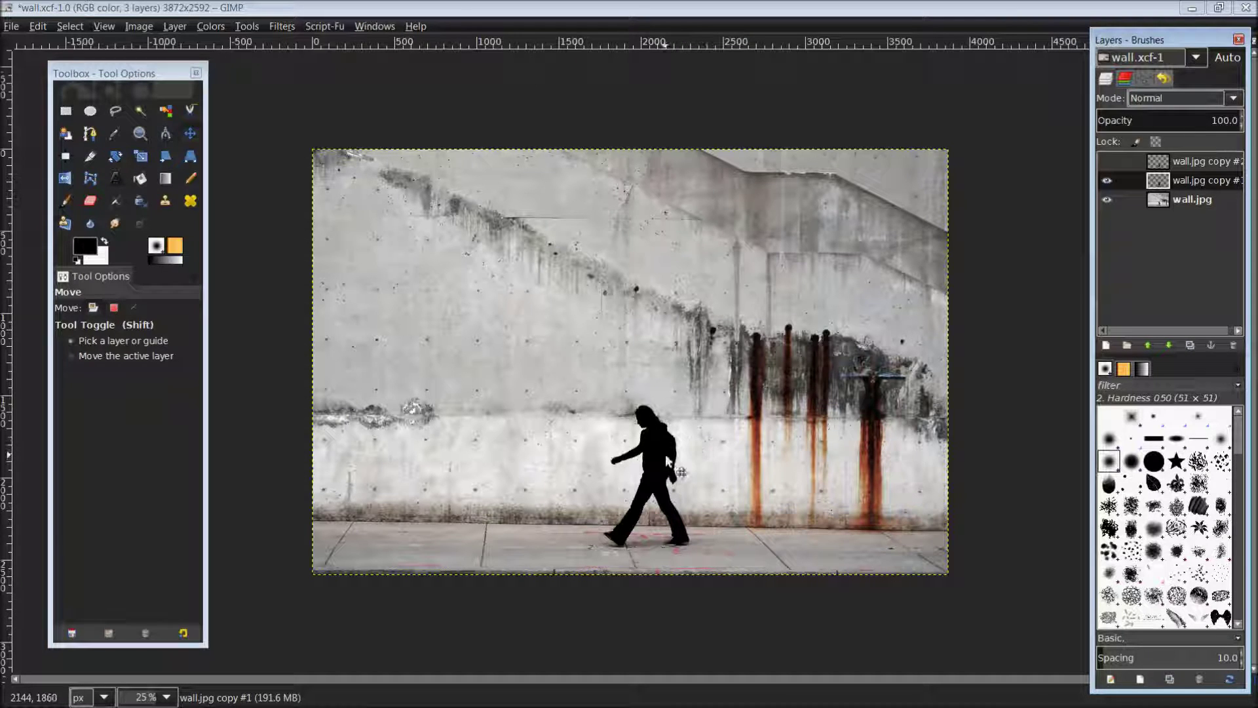
click(1107, 162)
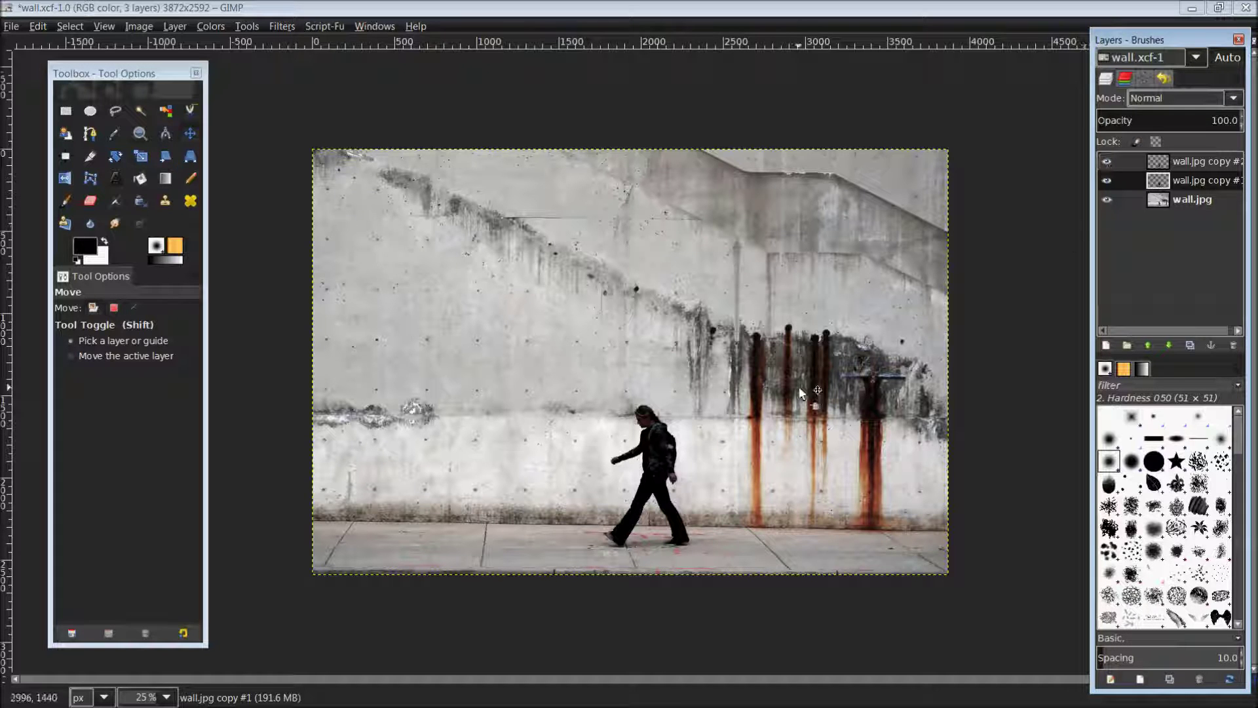
drag(655, 447, 600, 441)
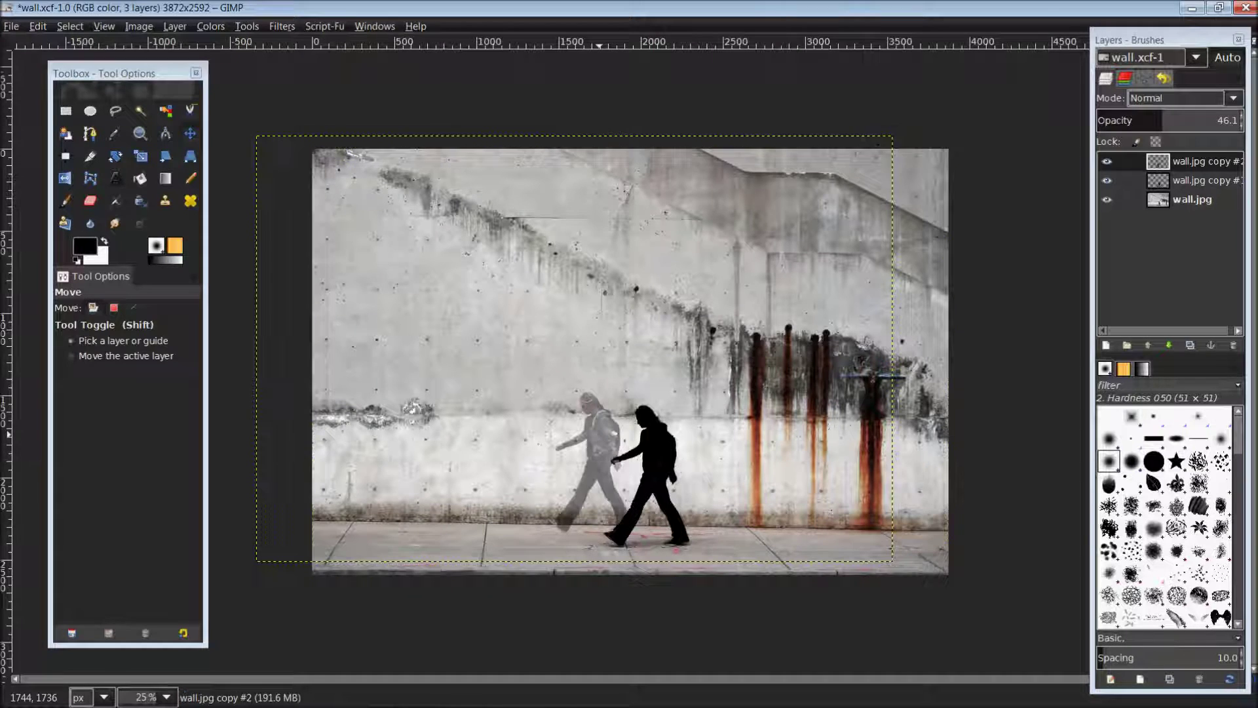
click(39, 28)
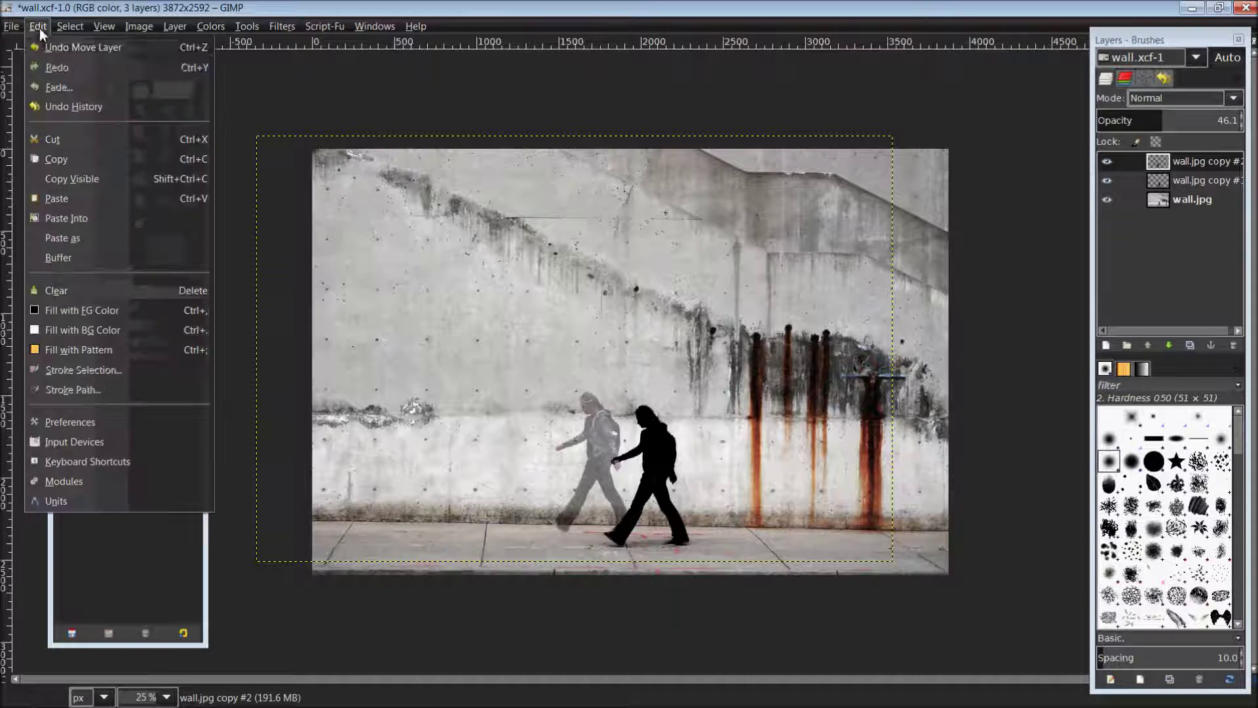
click(34, 52)
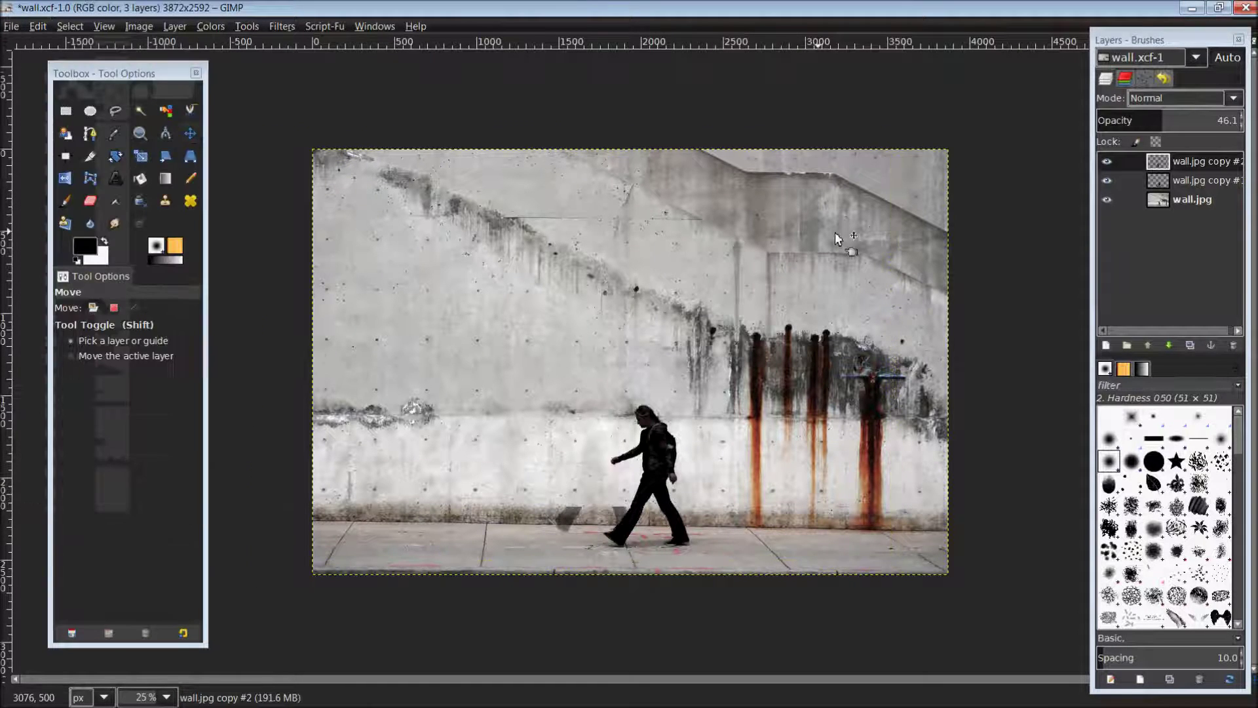
Step: Hide copy #2 and drag copy #1's black silhouette up and right behind the woman
click(1195, 182)
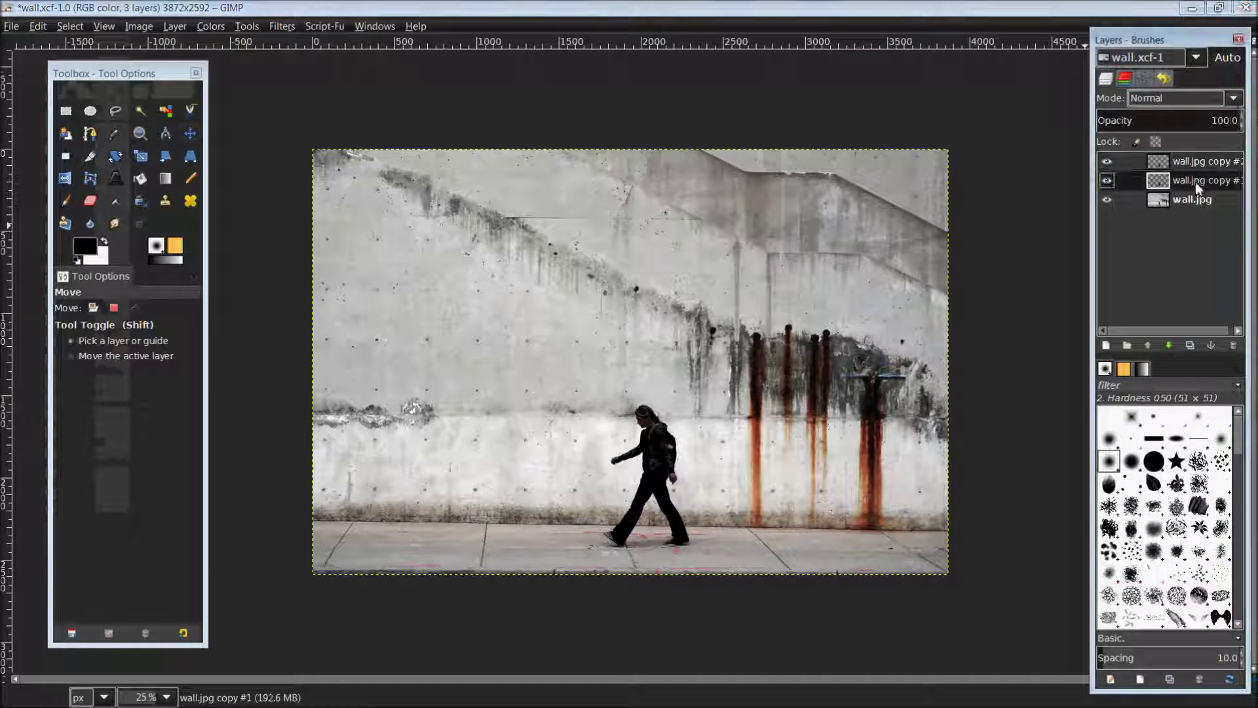
click(1106, 162)
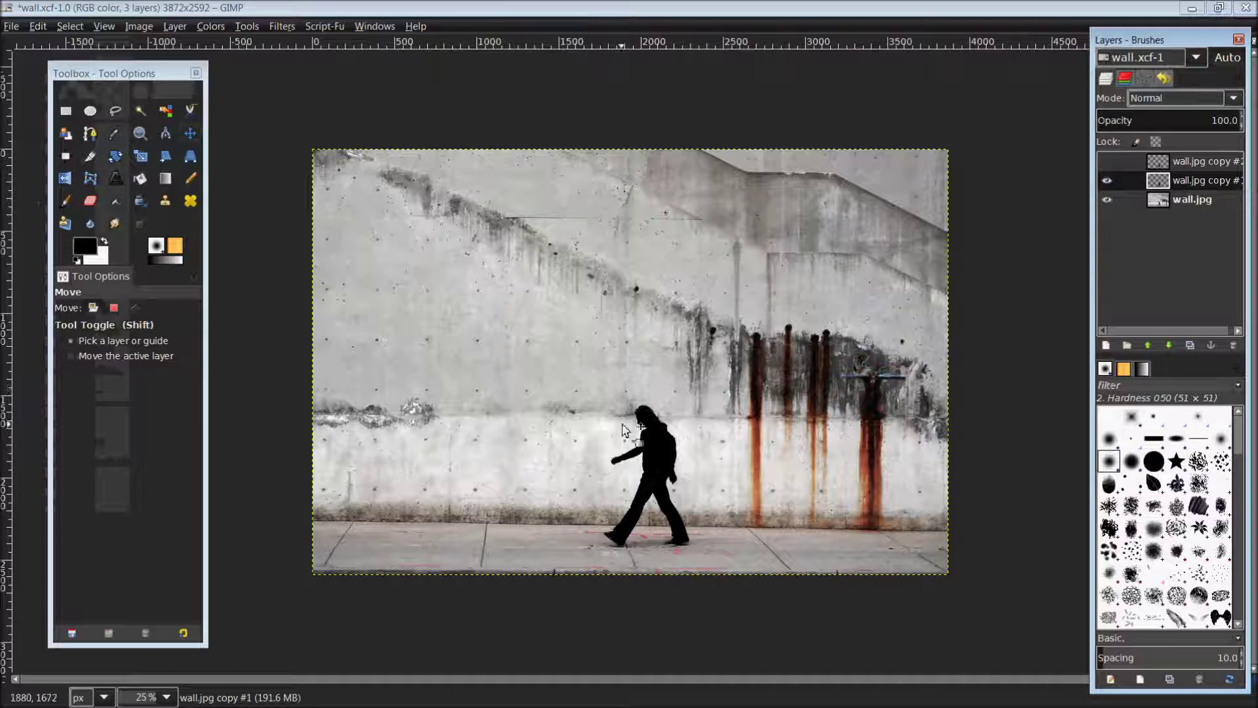
click(188, 136)
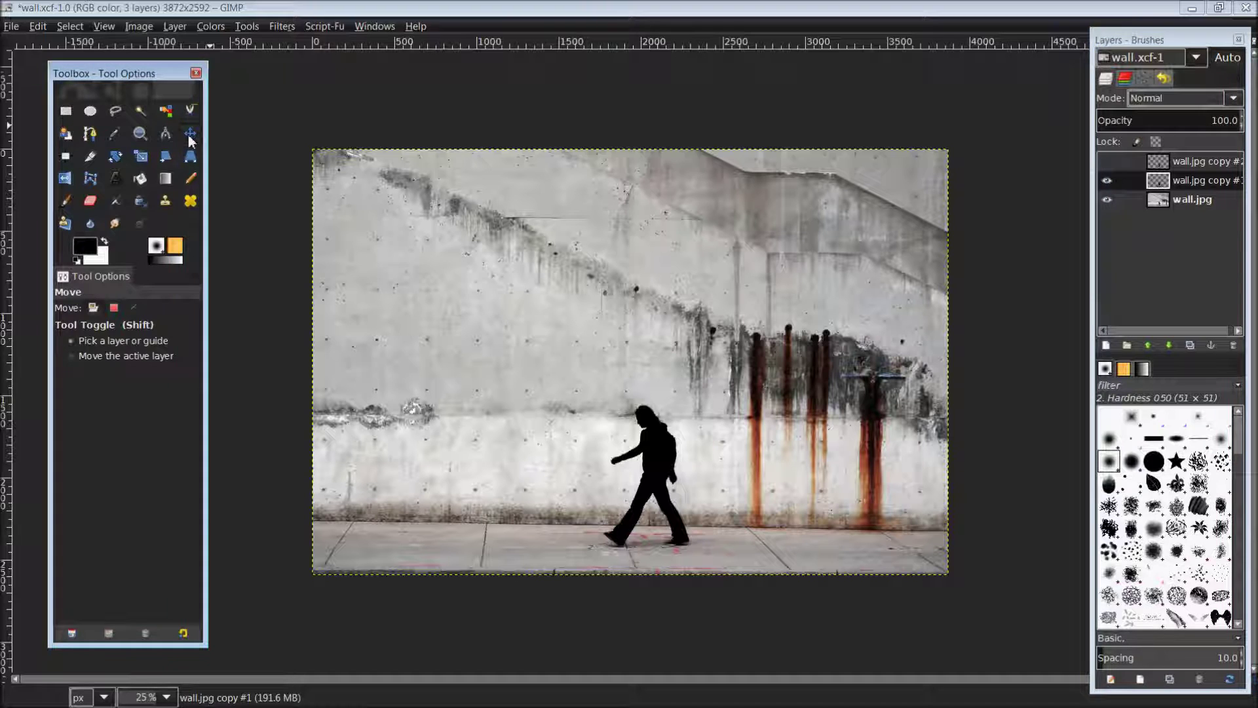
click(659, 451)
drag(659, 451, 682, 434)
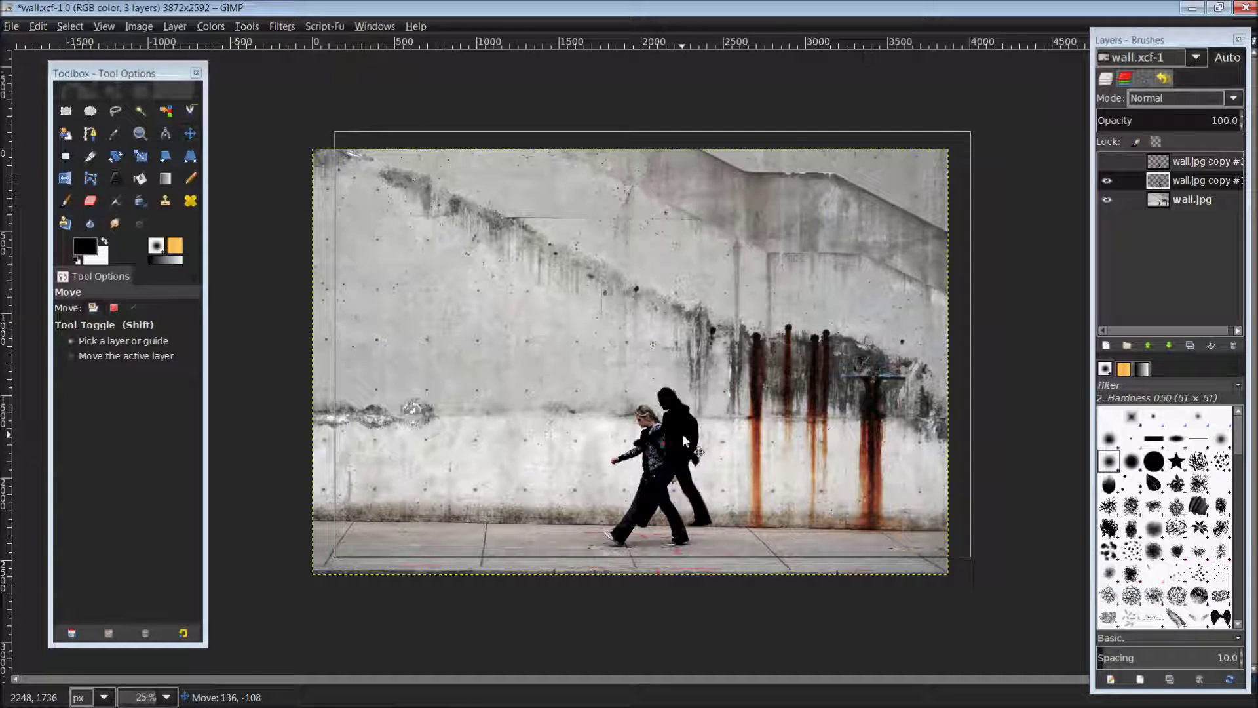
drag(682, 433, 682, 433)
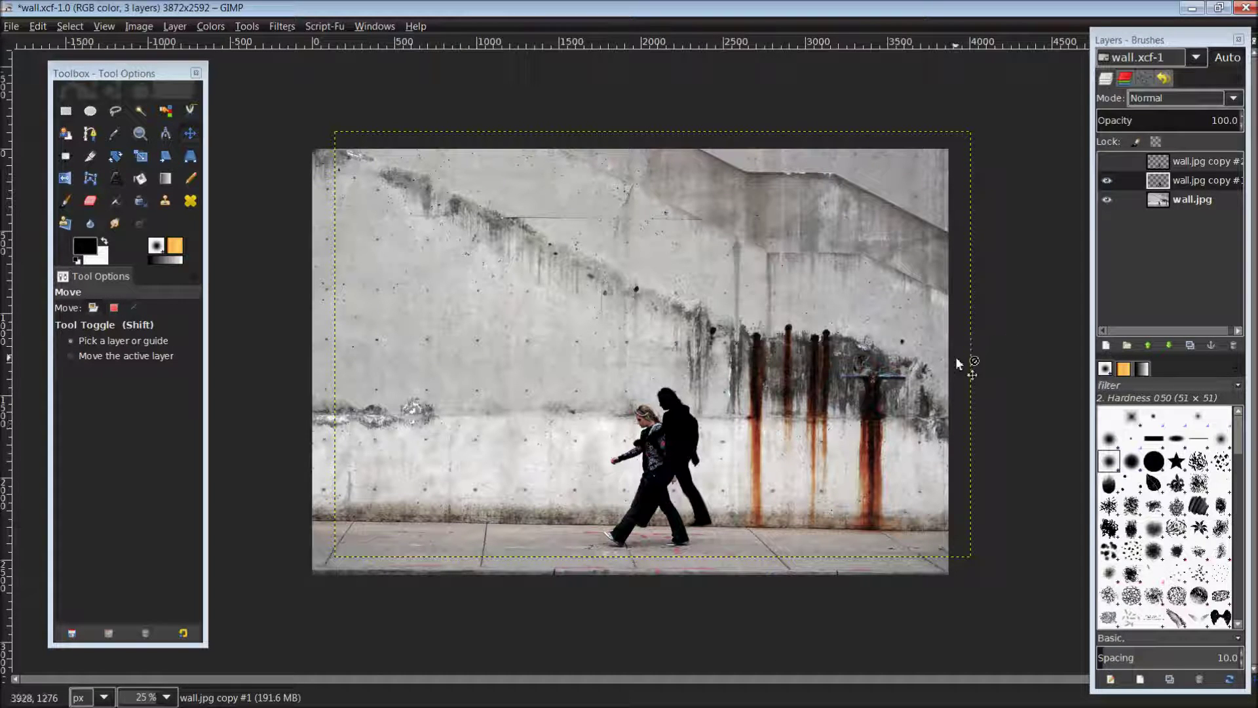
drag(681, 444, 682, 443)
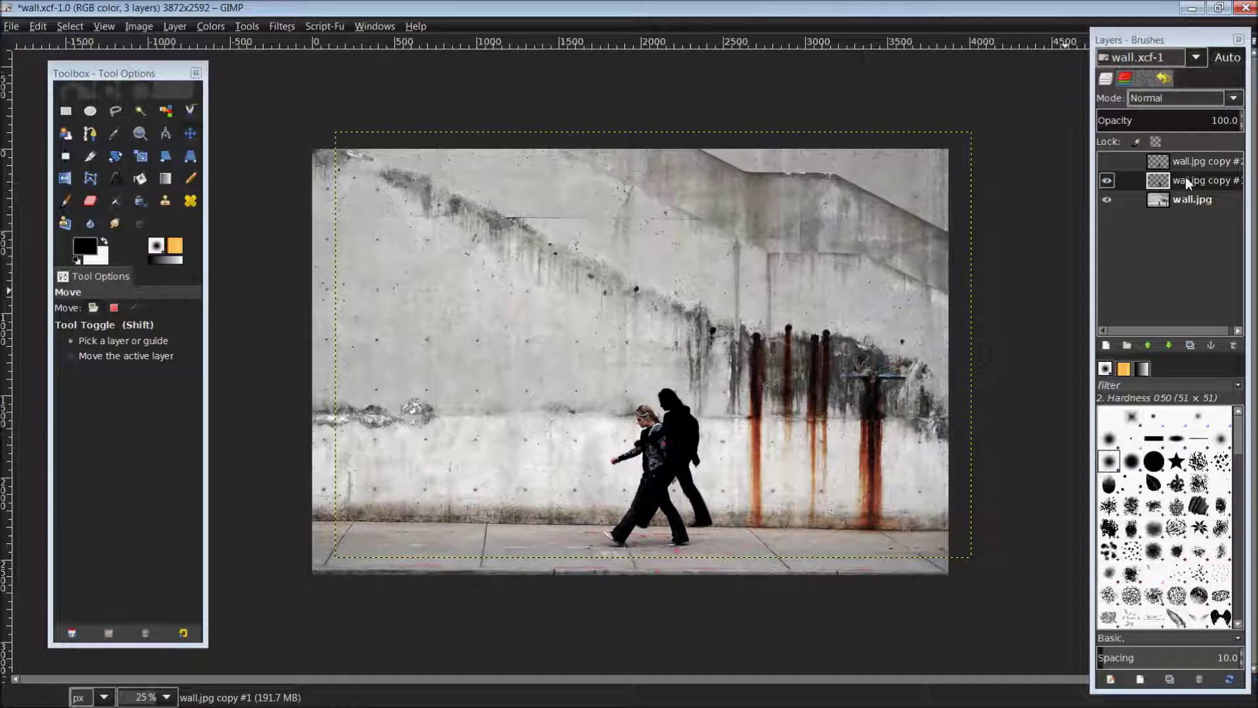
Step: Show wall.jpg copy #2 again and raise its opacity to 100
click(1109, 161)
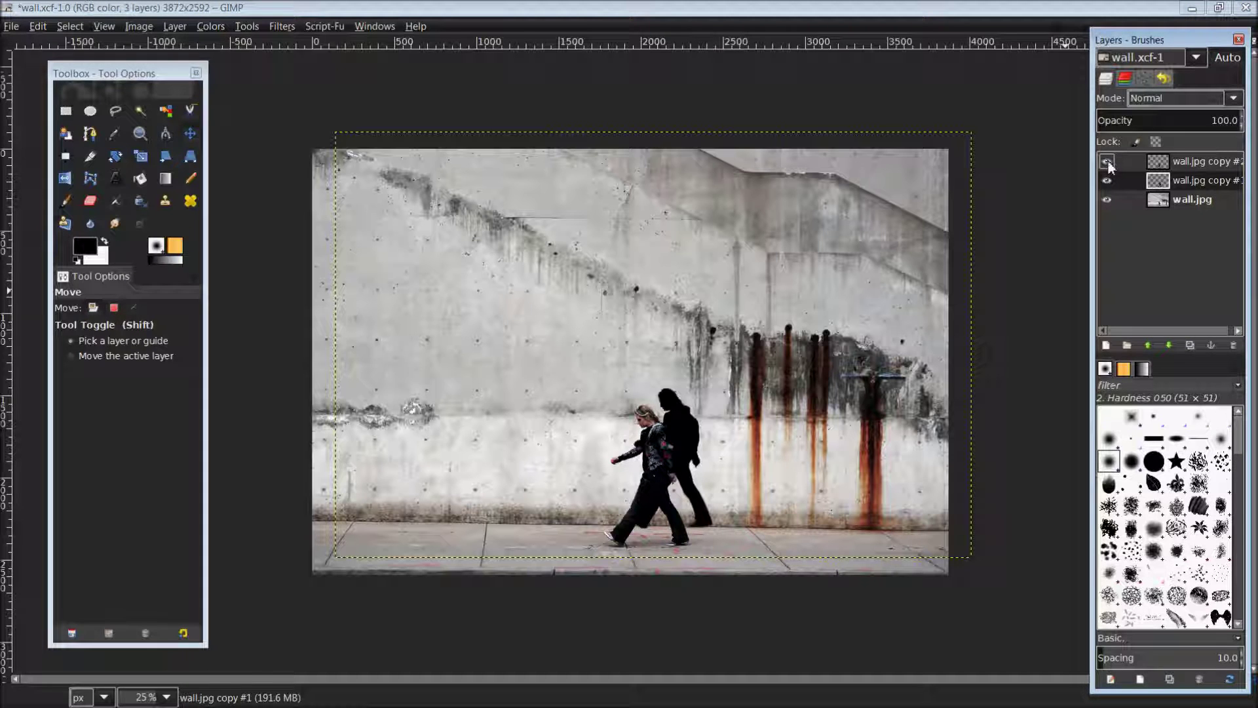
click(1184, 160)
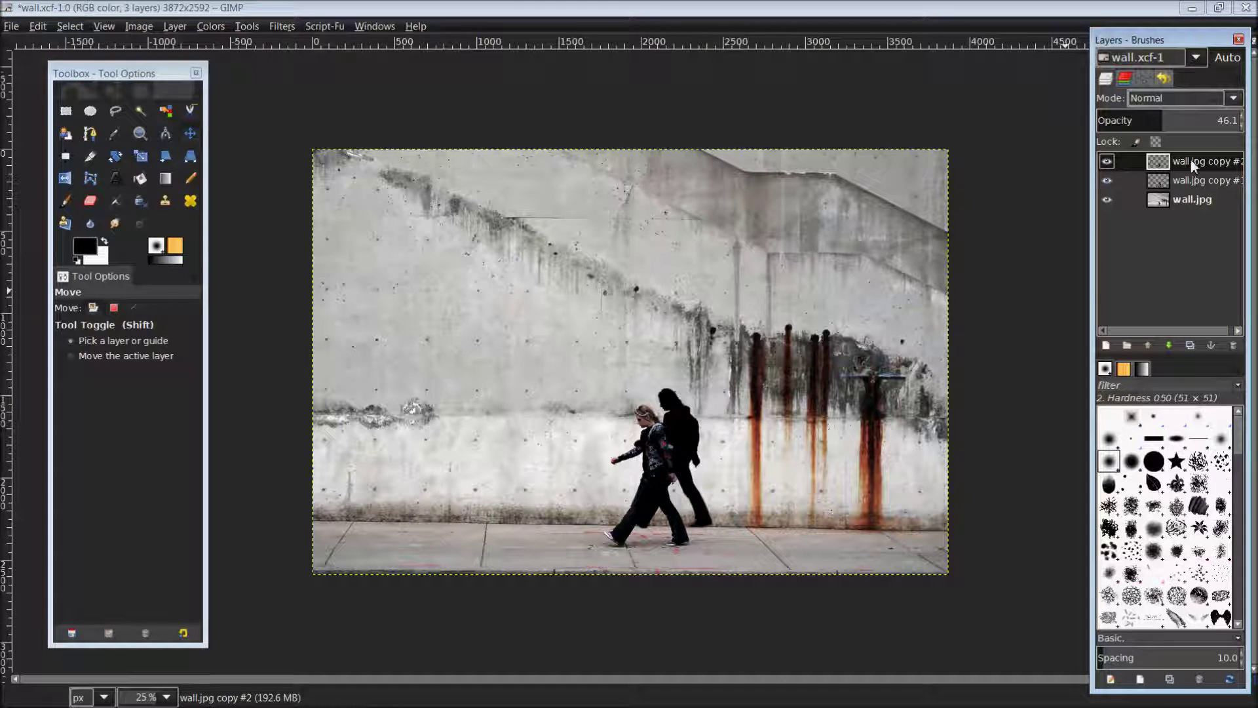
drag(1161, 121, 1245, 123)
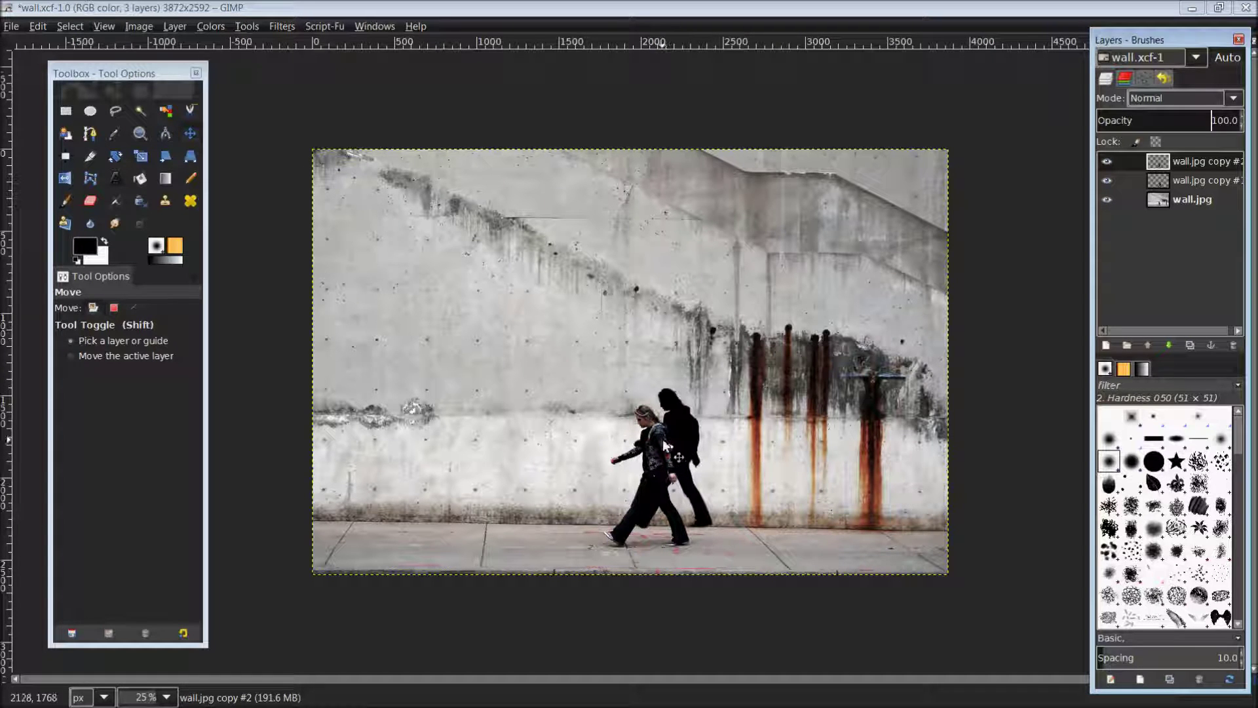
Step: Apply Layer to Image Size to wall.jpg copy #1 and fade it to 44.2 opacity
click(1196, 183)
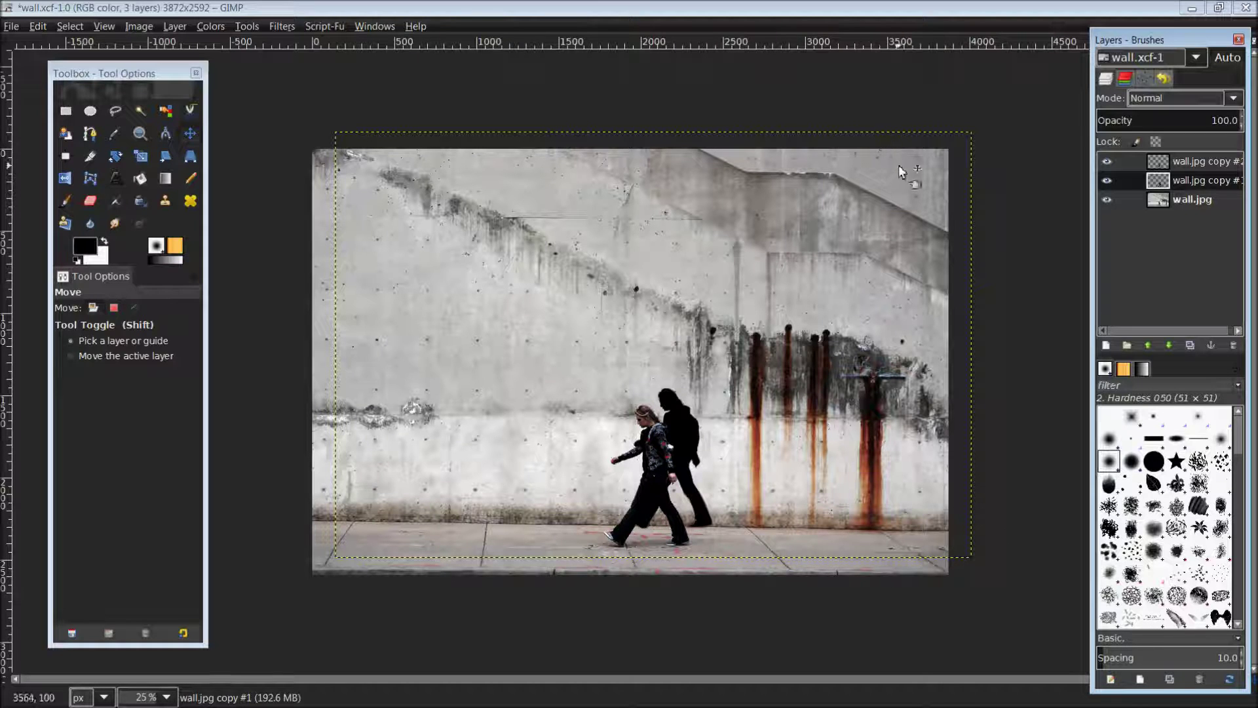
right_click(1164, 182)
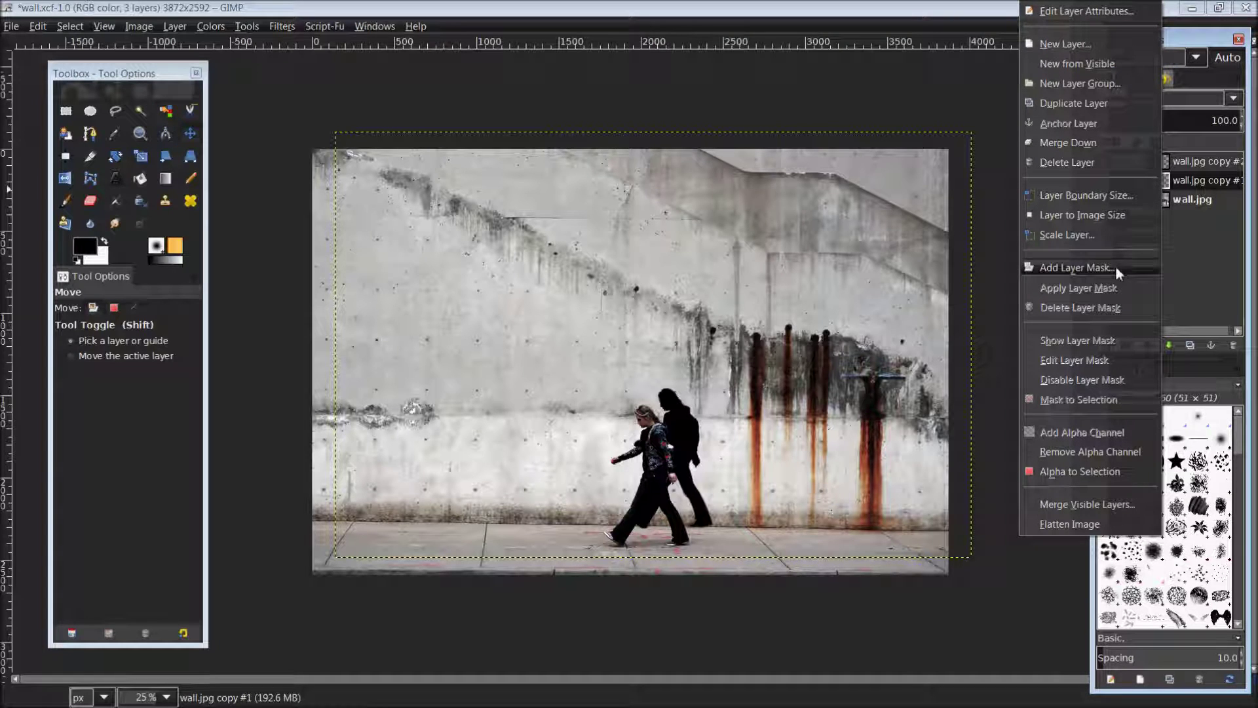
click(1102, 219)
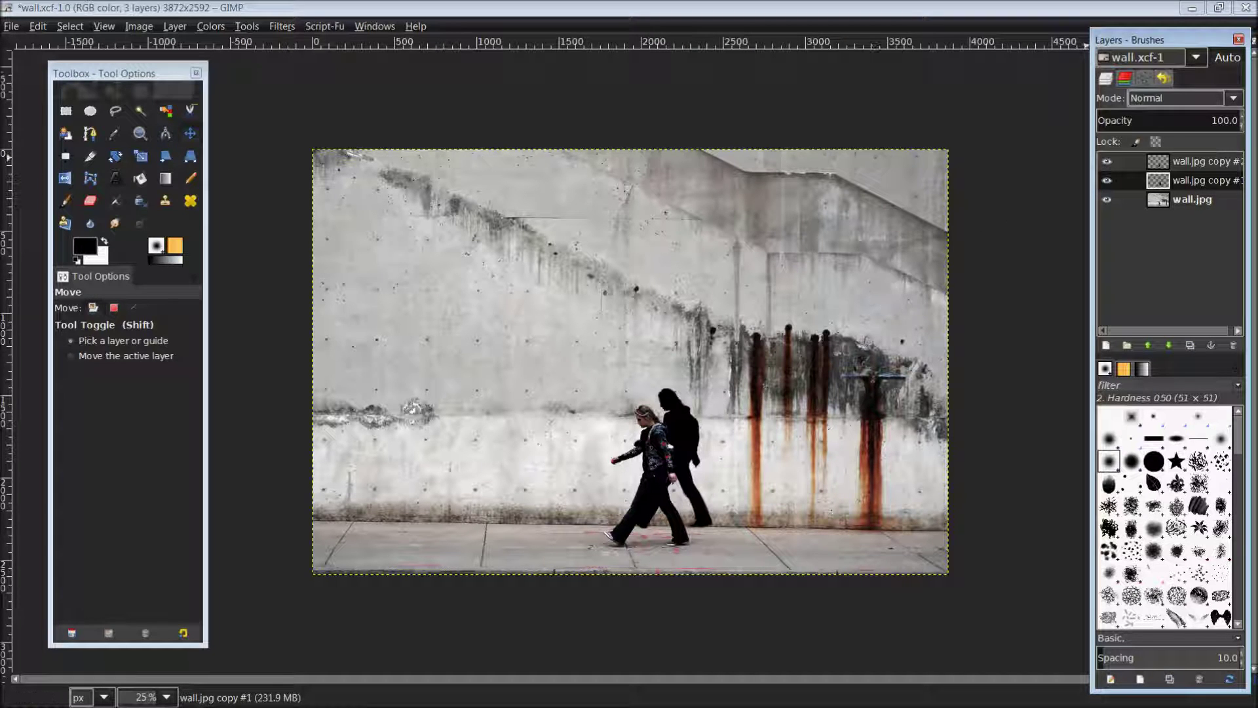
drag(1239, 130, 1157, 131)
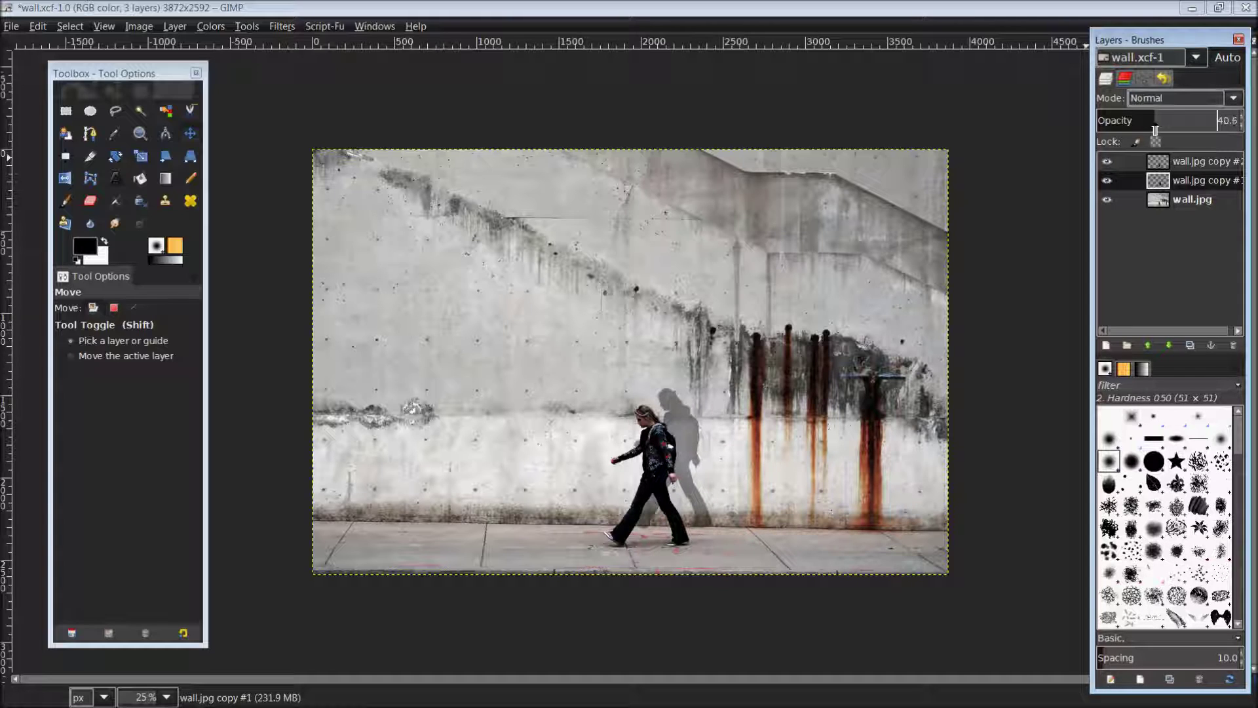
drag(1152, 130, 1160, 130)
Step: Apply a Gaussian Blur with 7.0 px horizontal and vertical radius to the silhouette layer
click(281, 26)
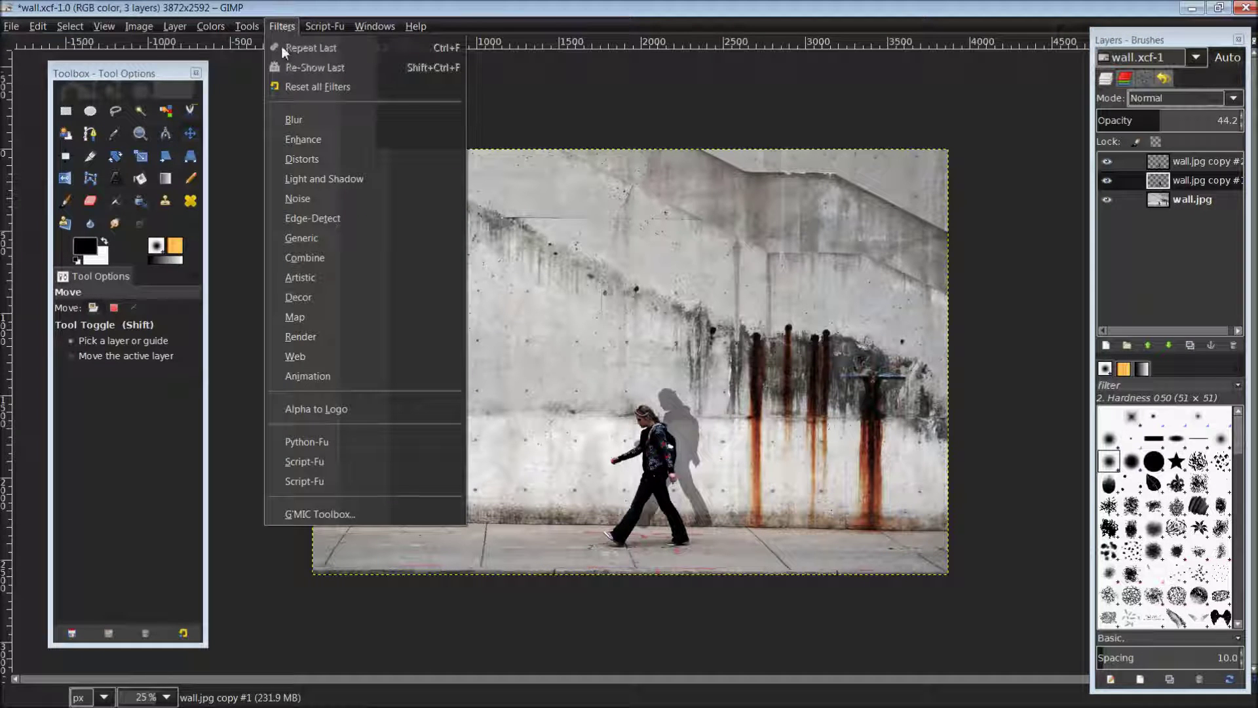
mouse_move(291, 120)
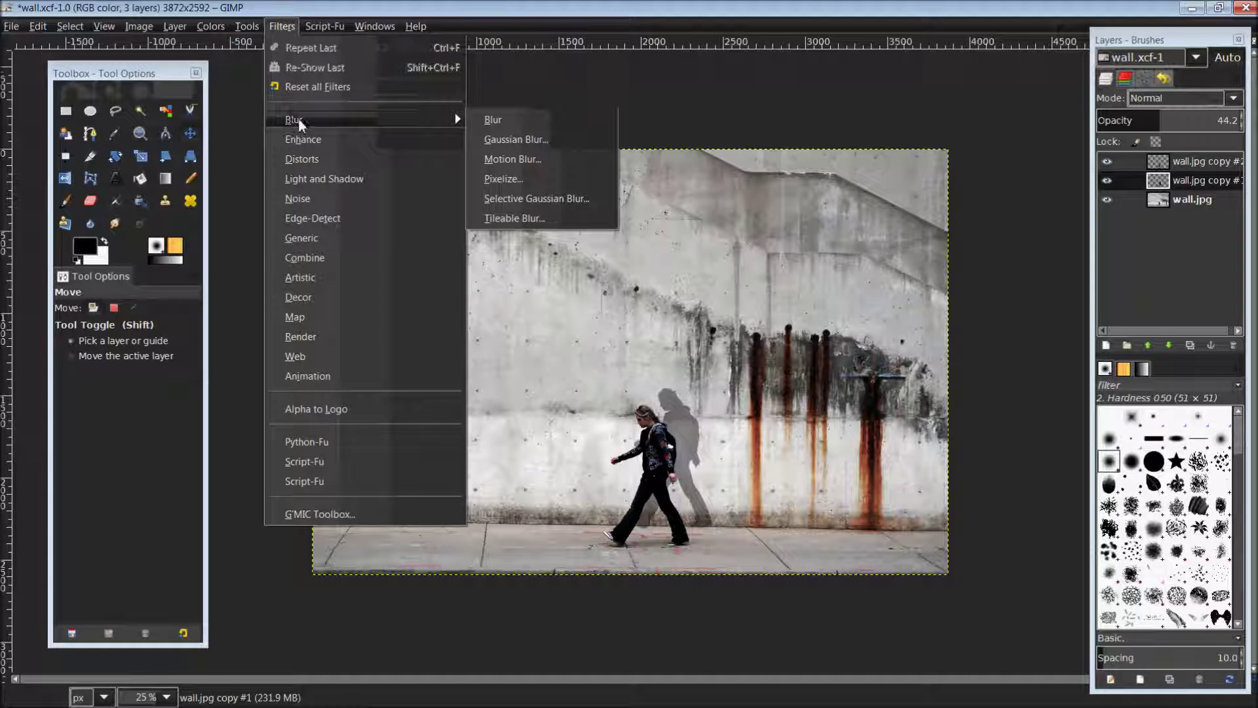
click(517, 144)
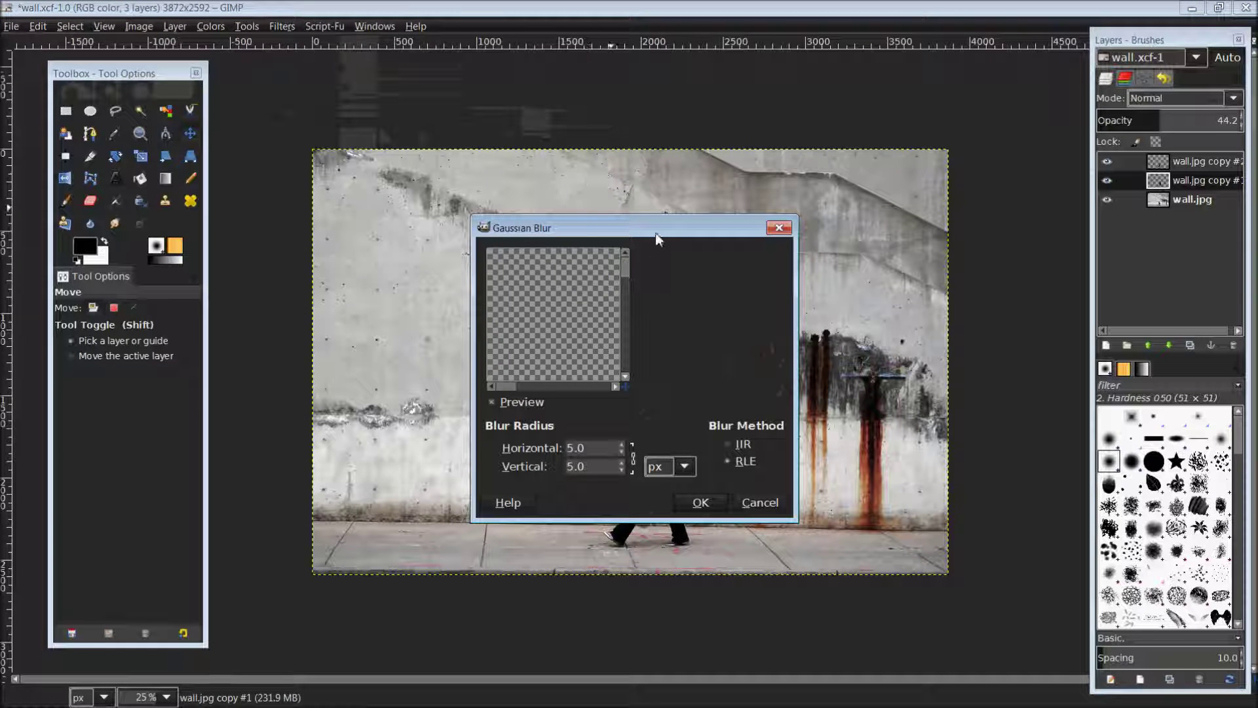
drag(658, 231, 1021, 236)
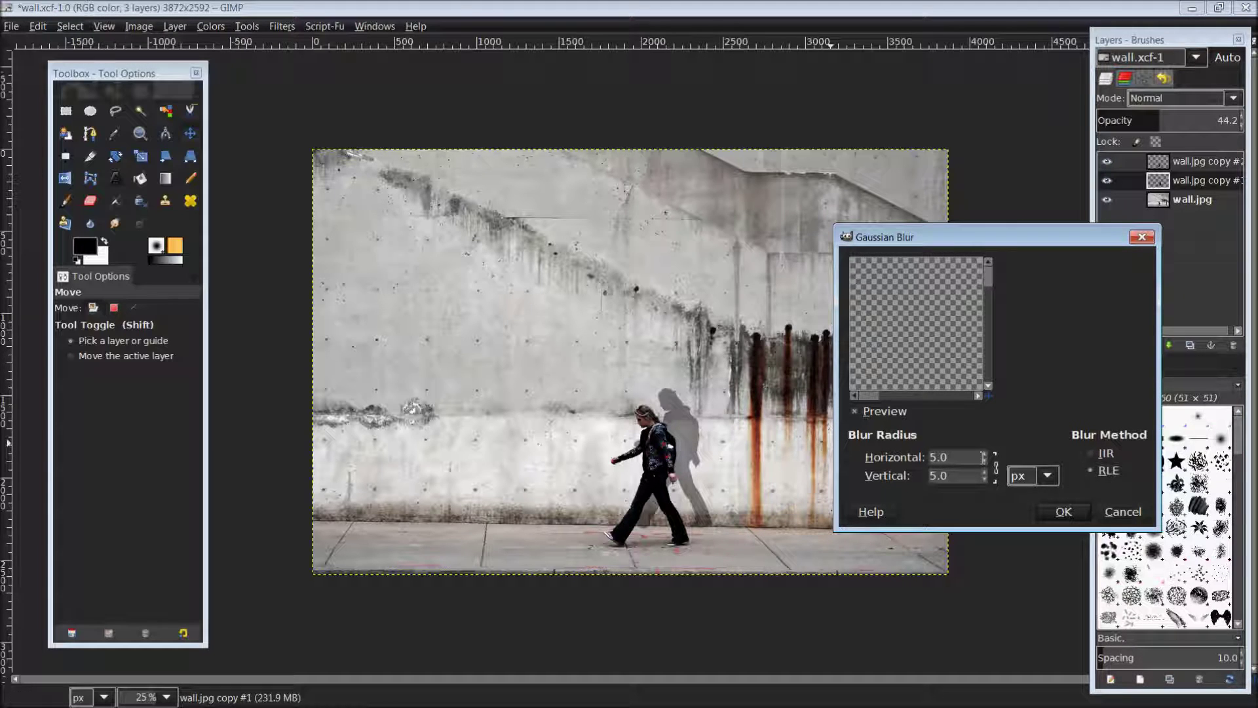
click(984, 453)
click(984, 453)
click(1062, 513)
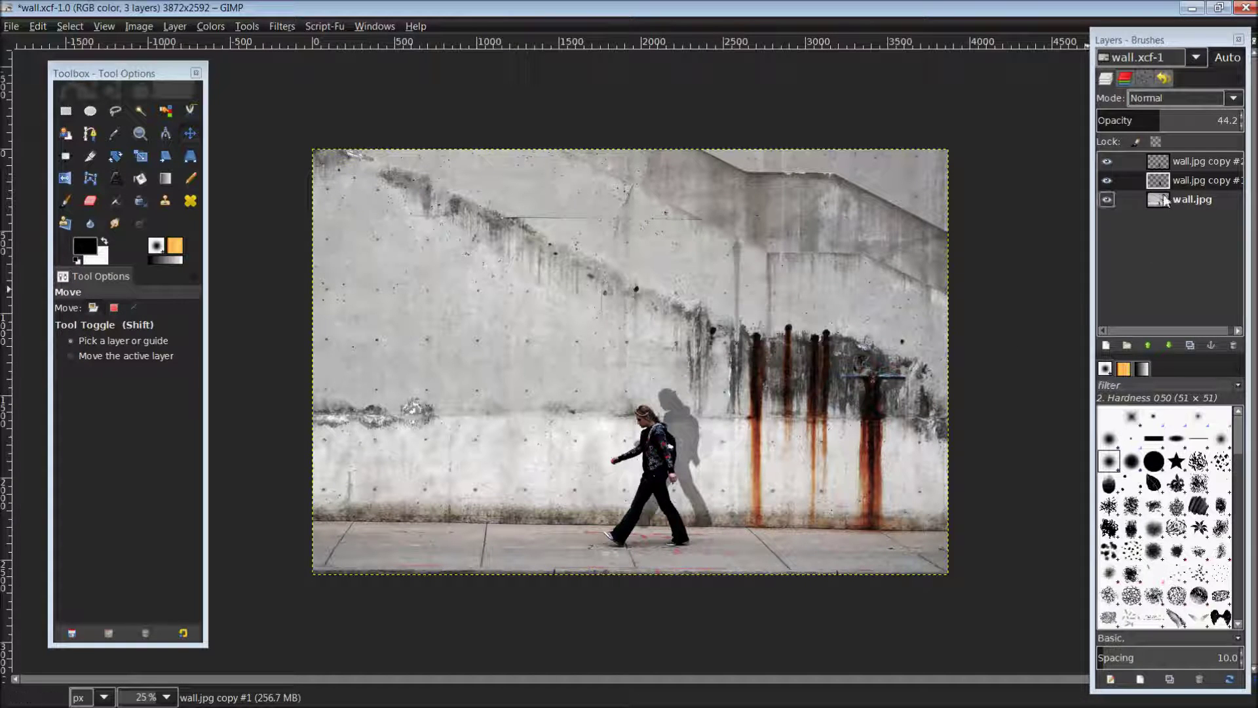
click(1195, 164)
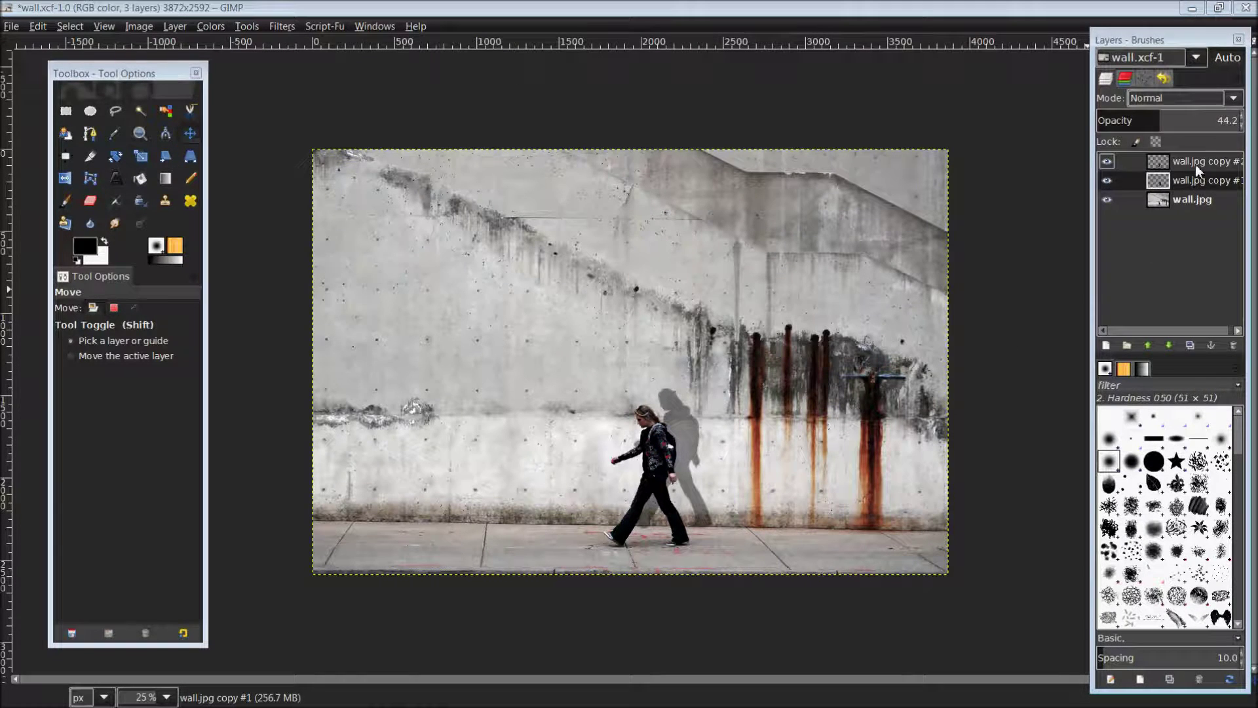
click(167, 696)
click(174, 566)
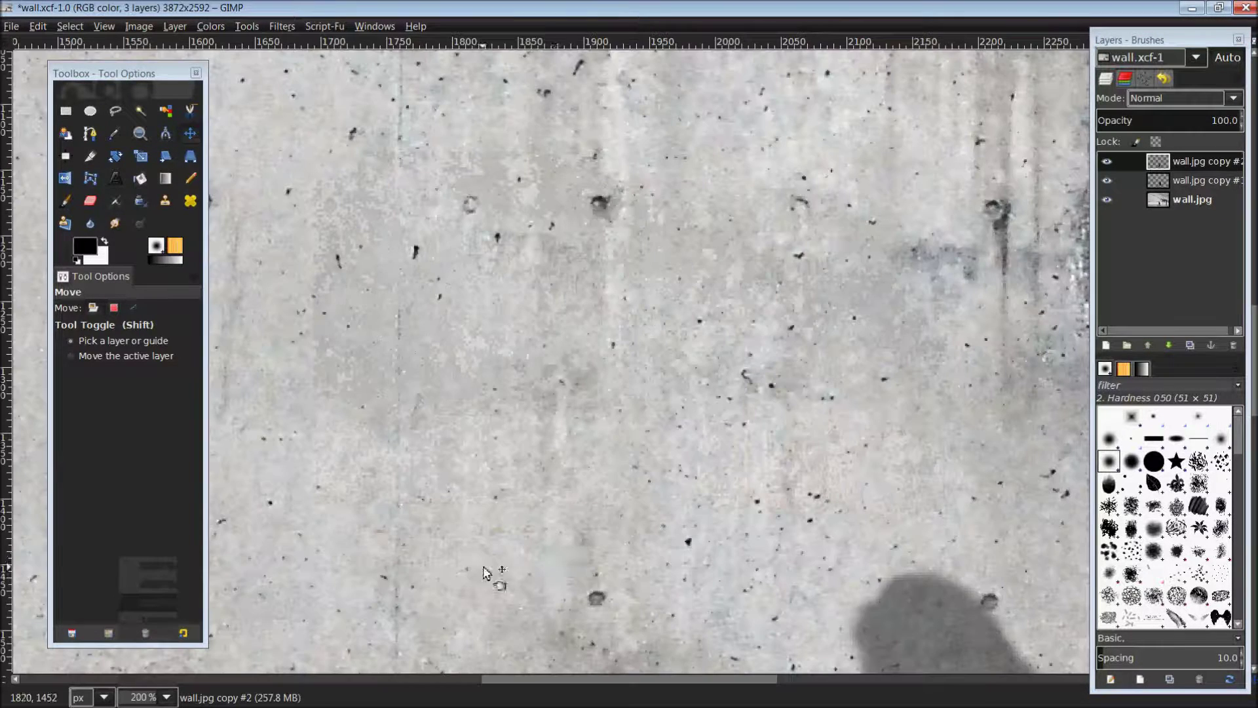
scroll(665, 557, down, 10)
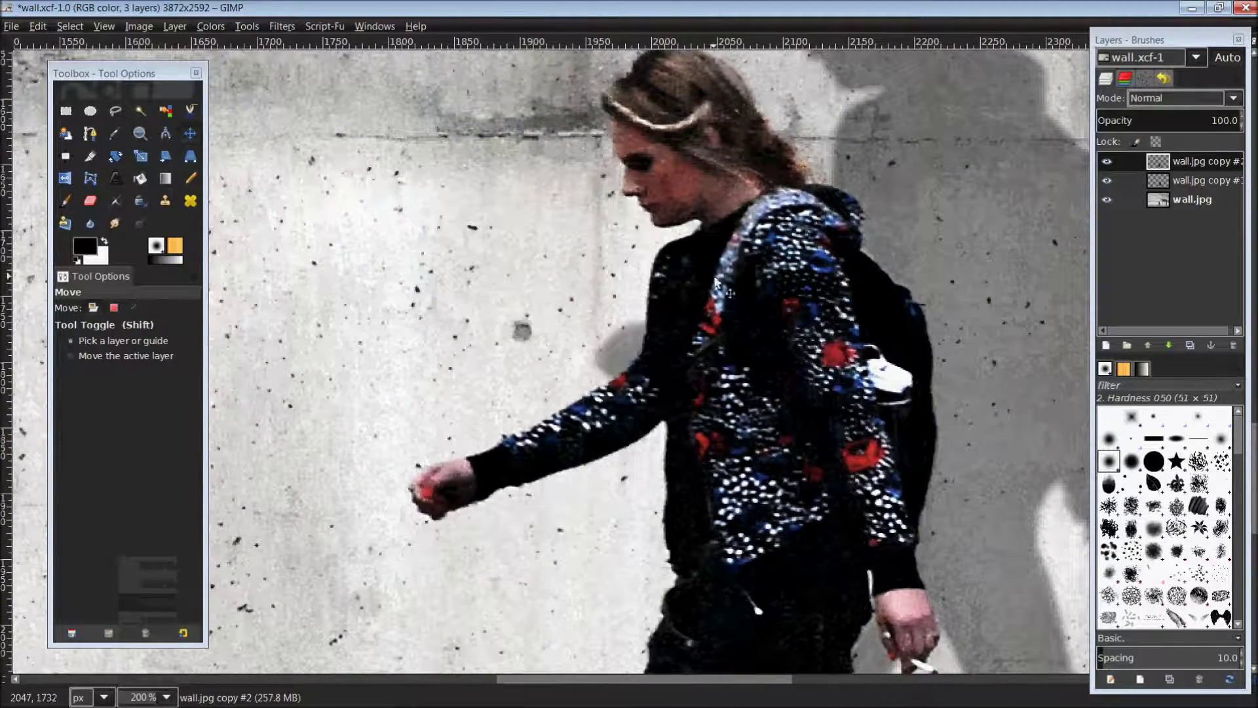
scroll(717, 281, right, 4)
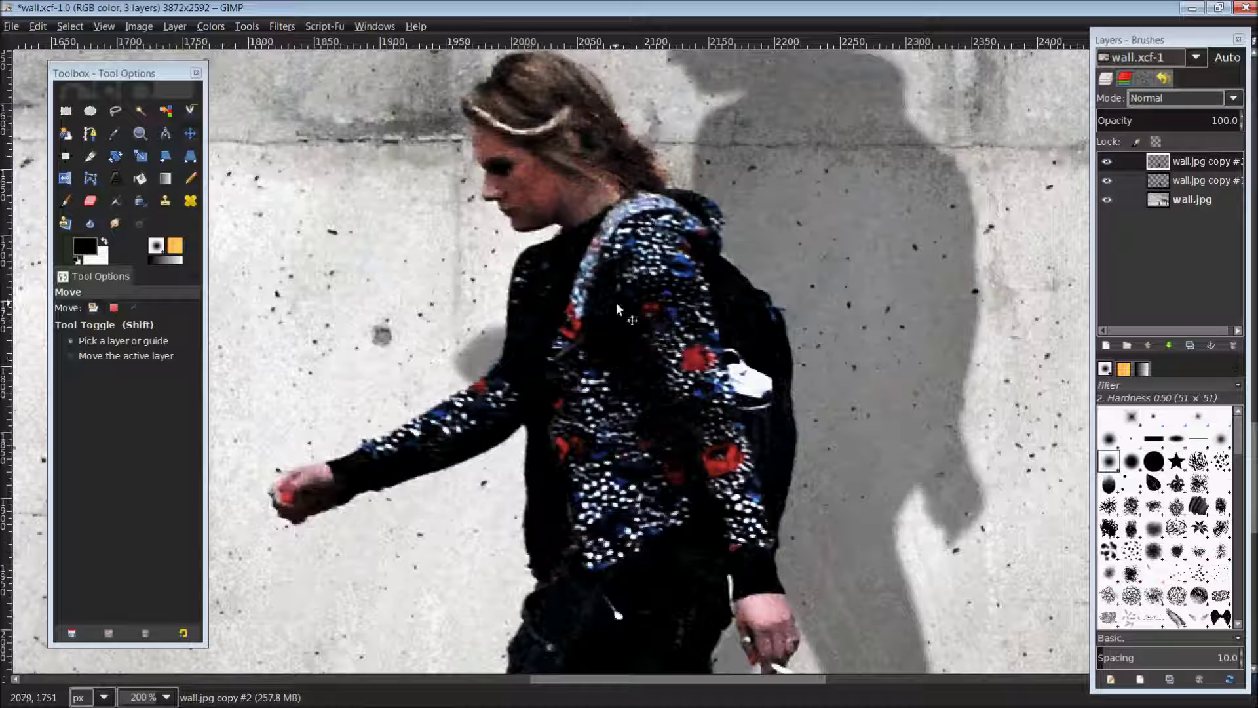
click(1189, 181)
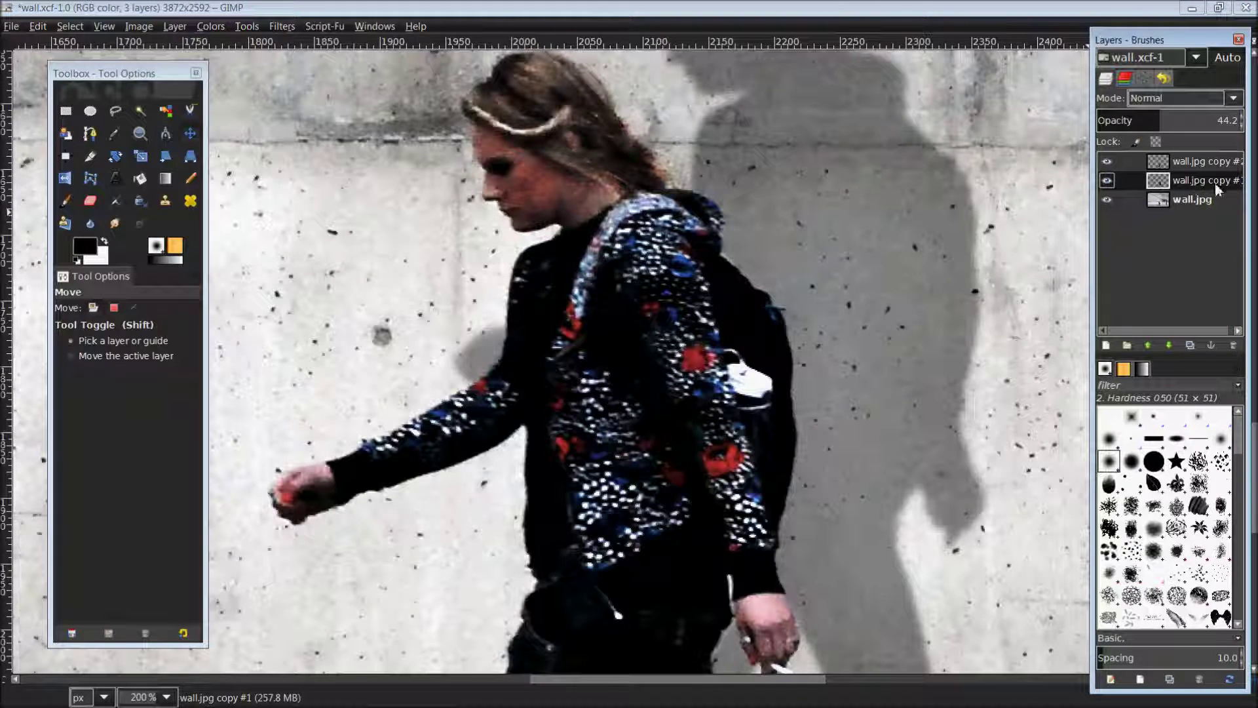
Step: Add a white, full-opacity layer mask to the wall.jpg copy #1 layer
right_click(1162, 178)
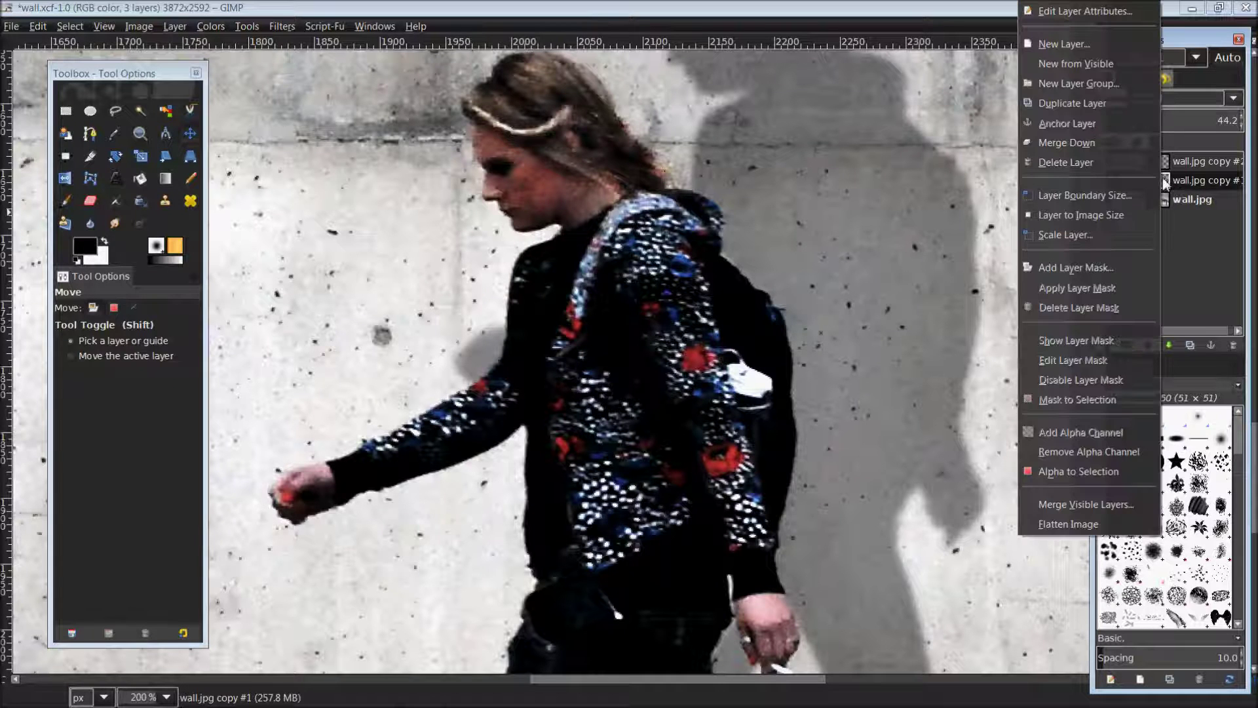
click(1102, 266)
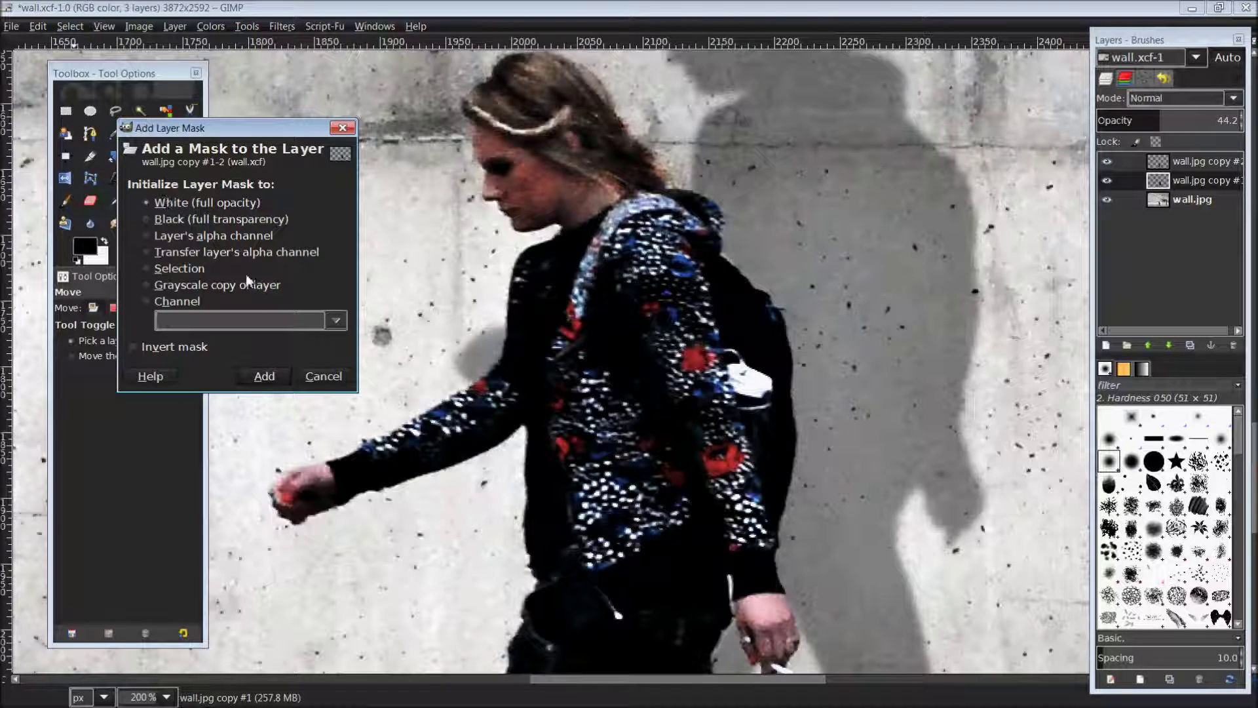
click(264, 376)
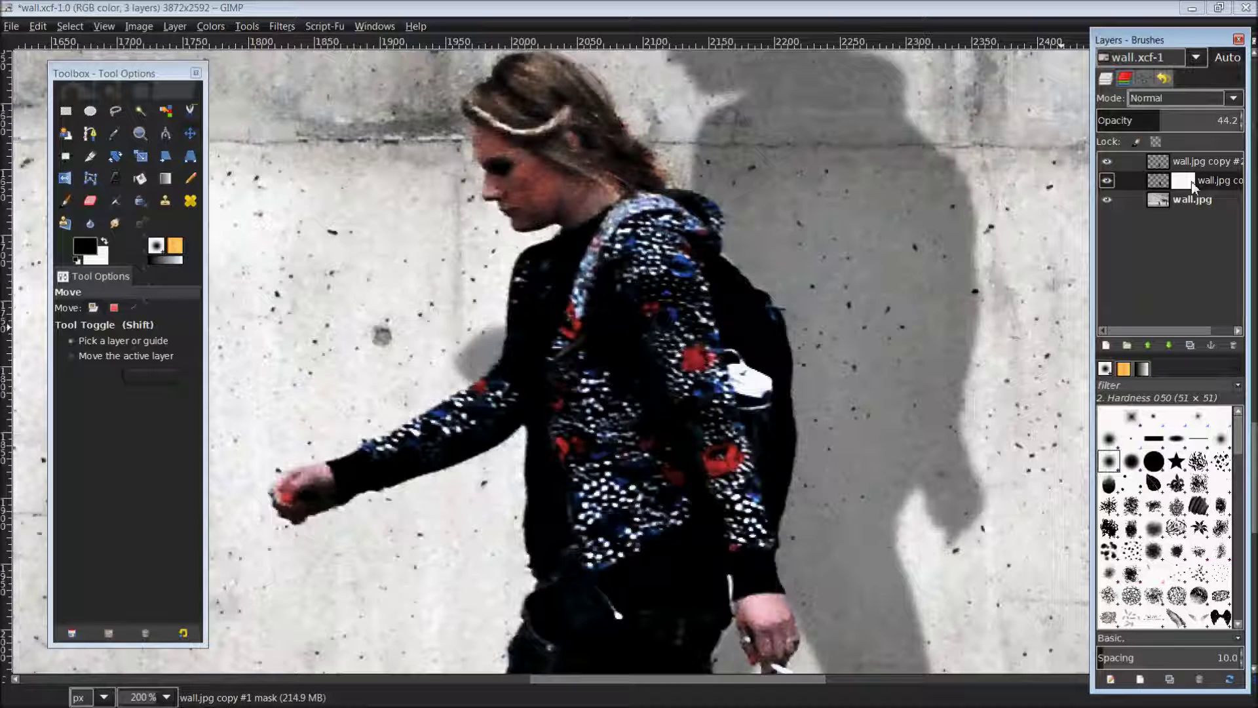
Step: Set the Paintbrush to paint white with the Hardness 100 brush at size 65.80
click(66, 202)
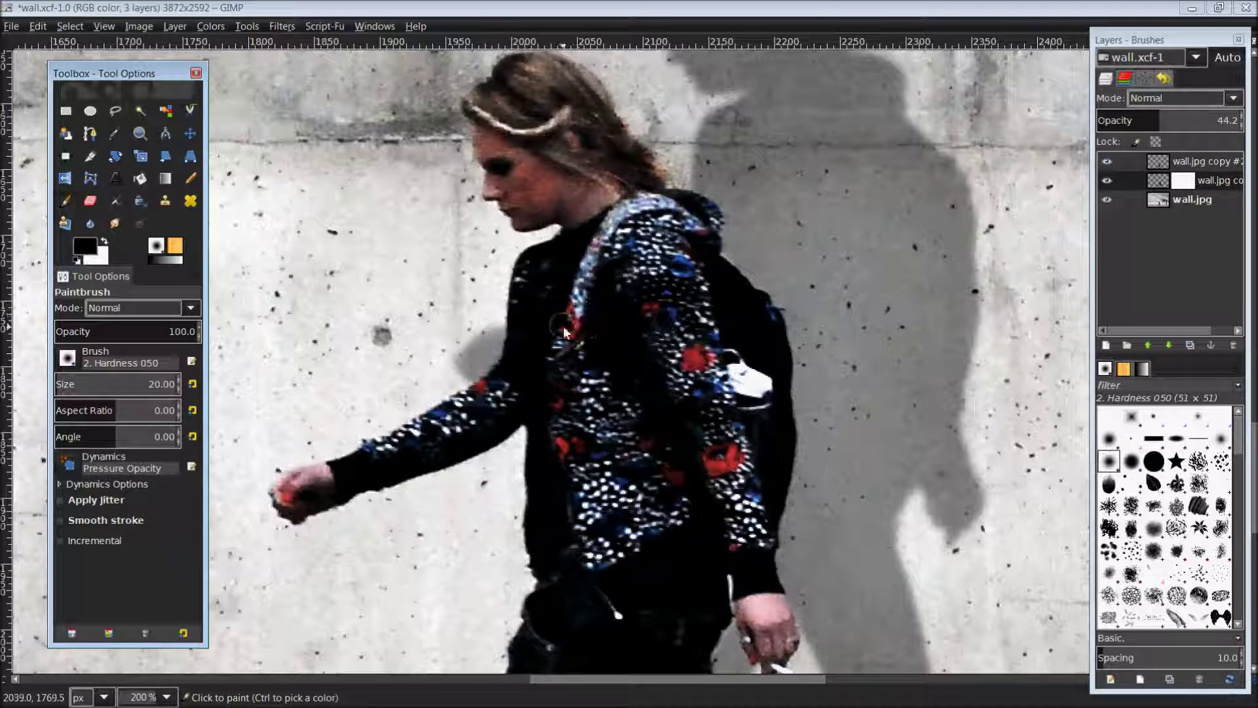
key(x)
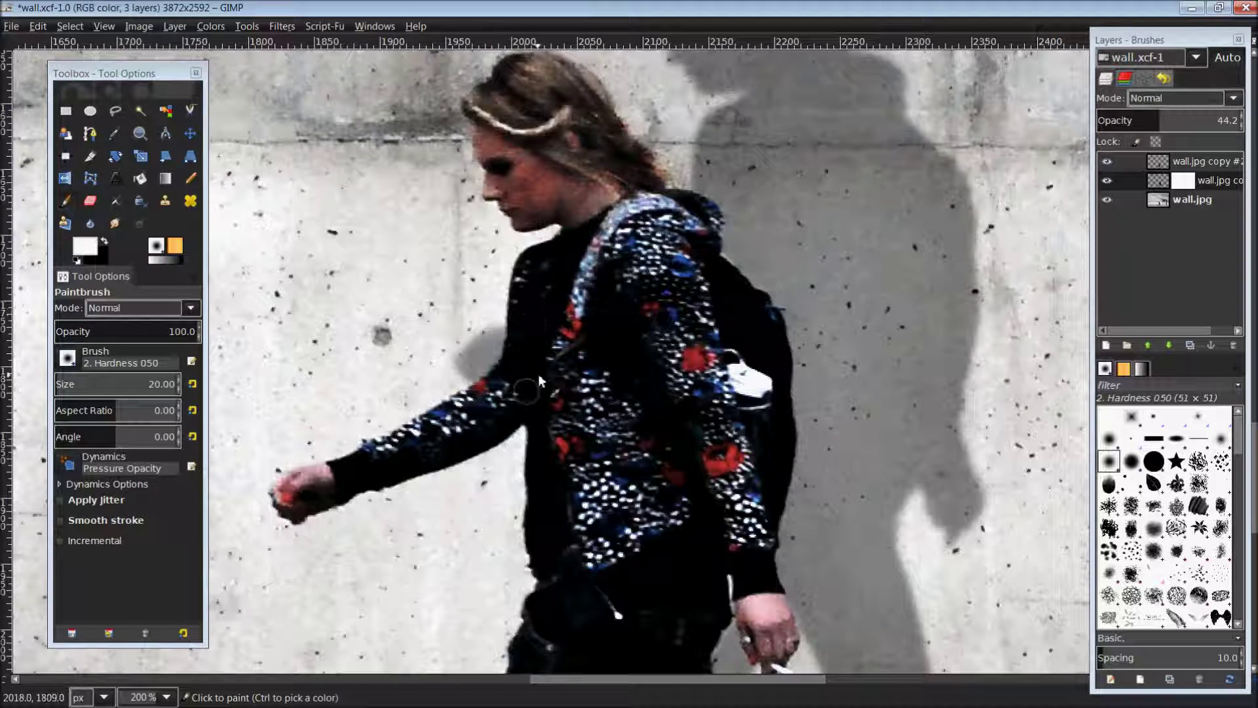
click(1160, 463)
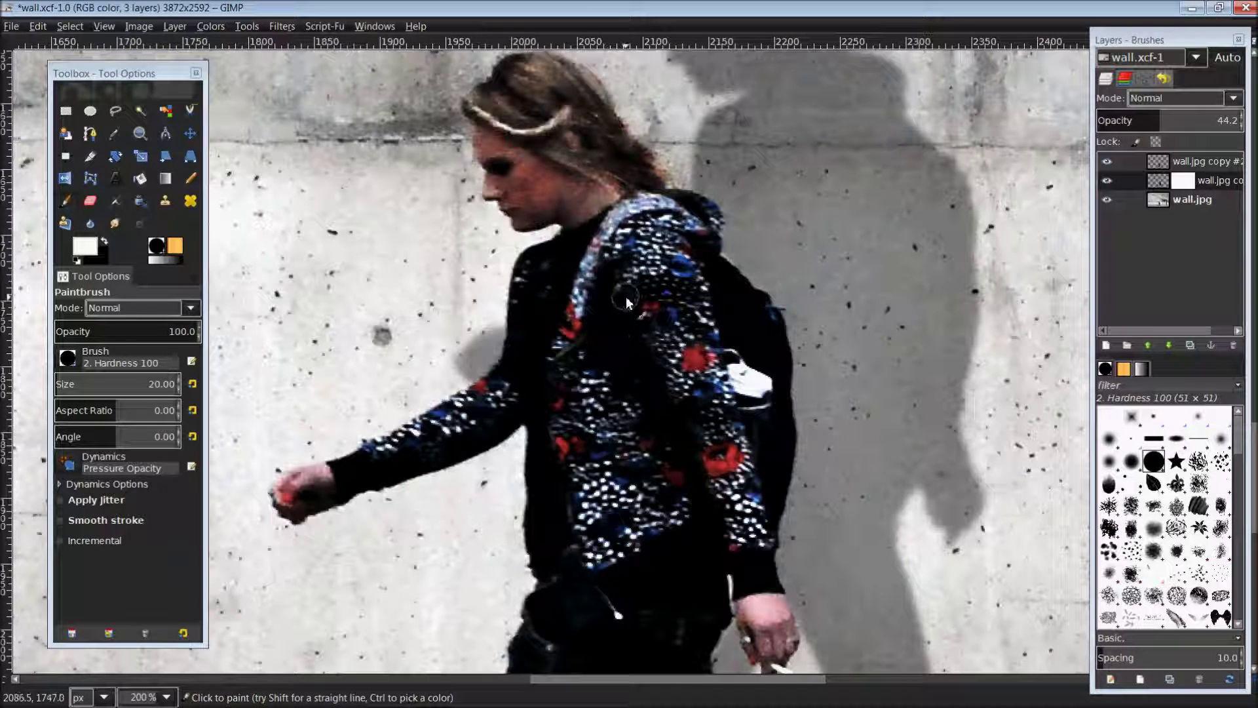
key(bracketright)
key(bracketright)
key(bracketright)
key(bracketright)
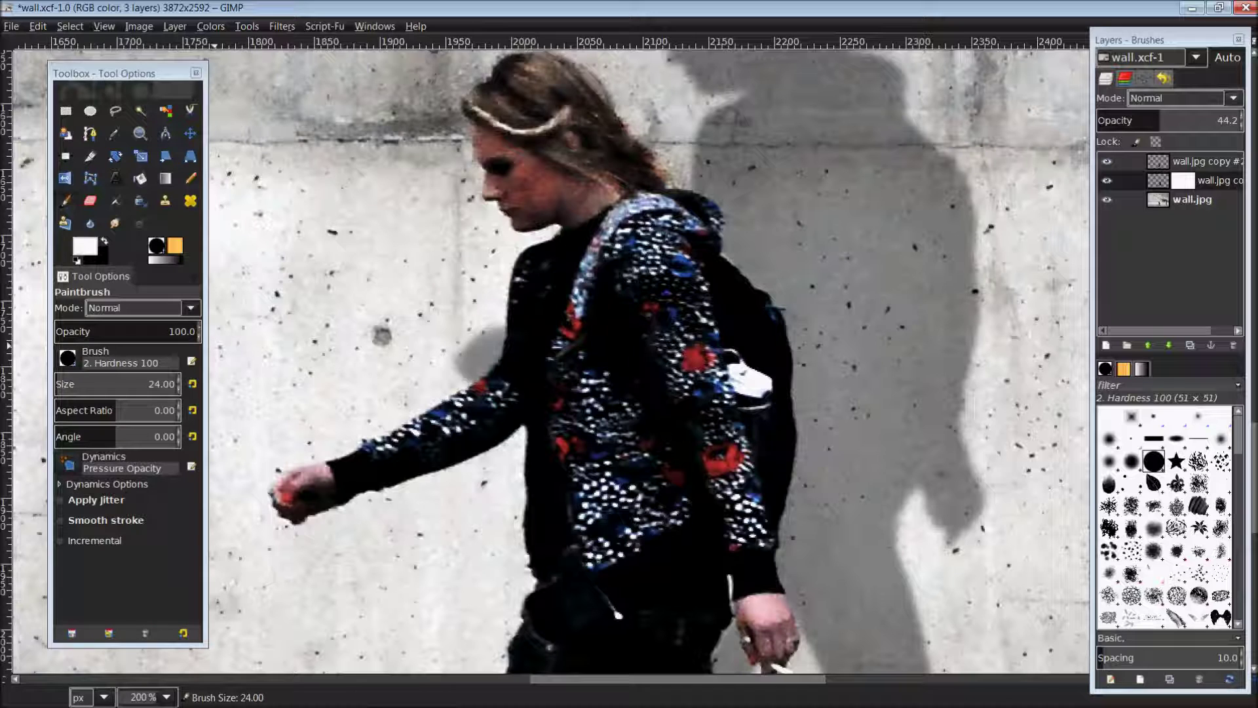
click(142, 379)
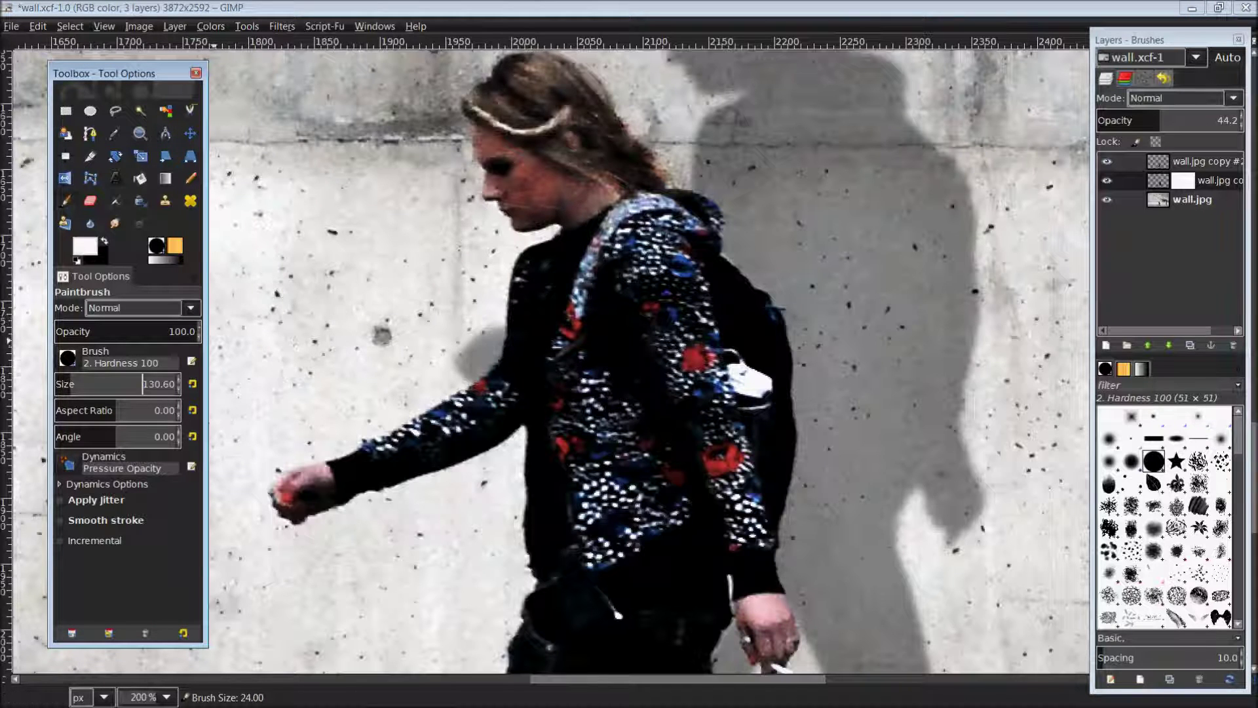
click(68, 384)
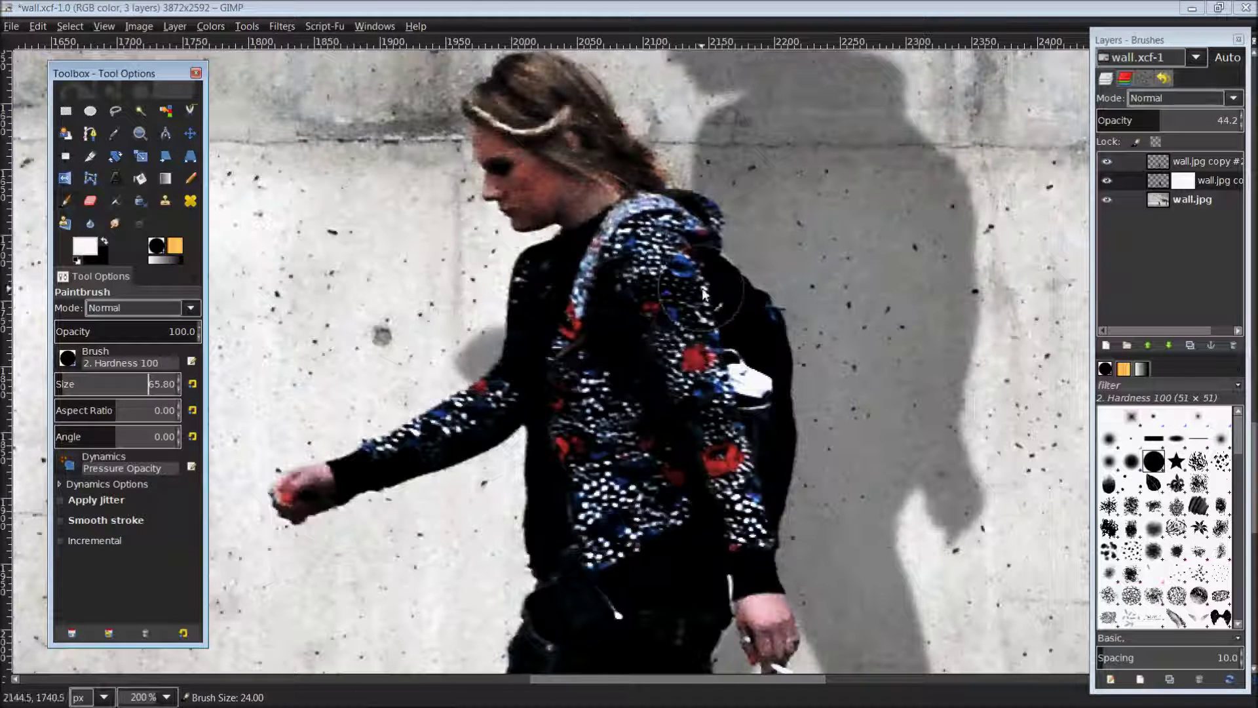
Step: Paint white on the mask over the woman's hood and chest, then view at 25%
click(610, 301)
mouse_move(610, 303)
mouse_down()
mouse_move(565, 328)
mouse_move(577, 313)
mouse_move(581, 340)
mouse_move(632, 275)
mouse_move(638, 302)
mouse_move(654, 263)
mouse_move(730, 346)
mouse_move(696, 306)
mouse_move(721, 339)
mouse_move(742, 439)
mouse_move(725, 516)
mouse_move(688, 555)
mouse_move(638, 459)
mouse_up()
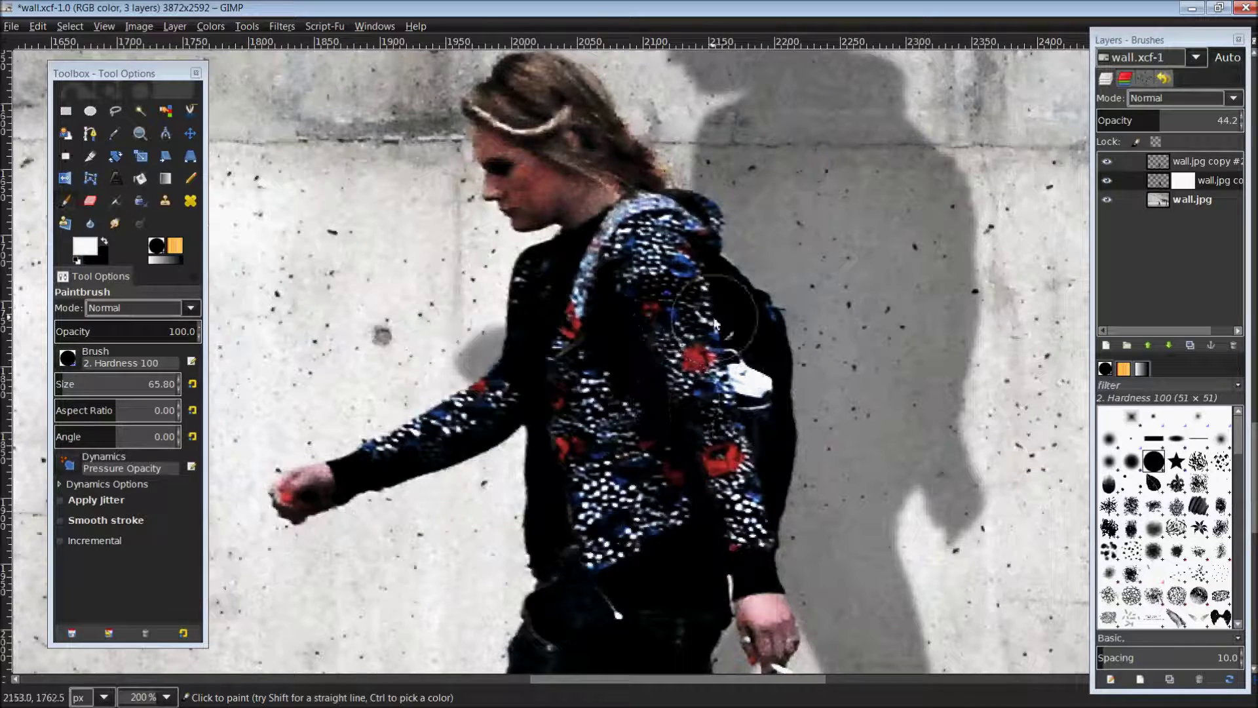
mouse_move(716, 504)
mouse_down()
mouse_move(651, 308)
mouse_move(676, 478)
mouse_move(613, 347)
mouse_move(678, 409)
mouse_up()
scroll(678, 408, down, 8)
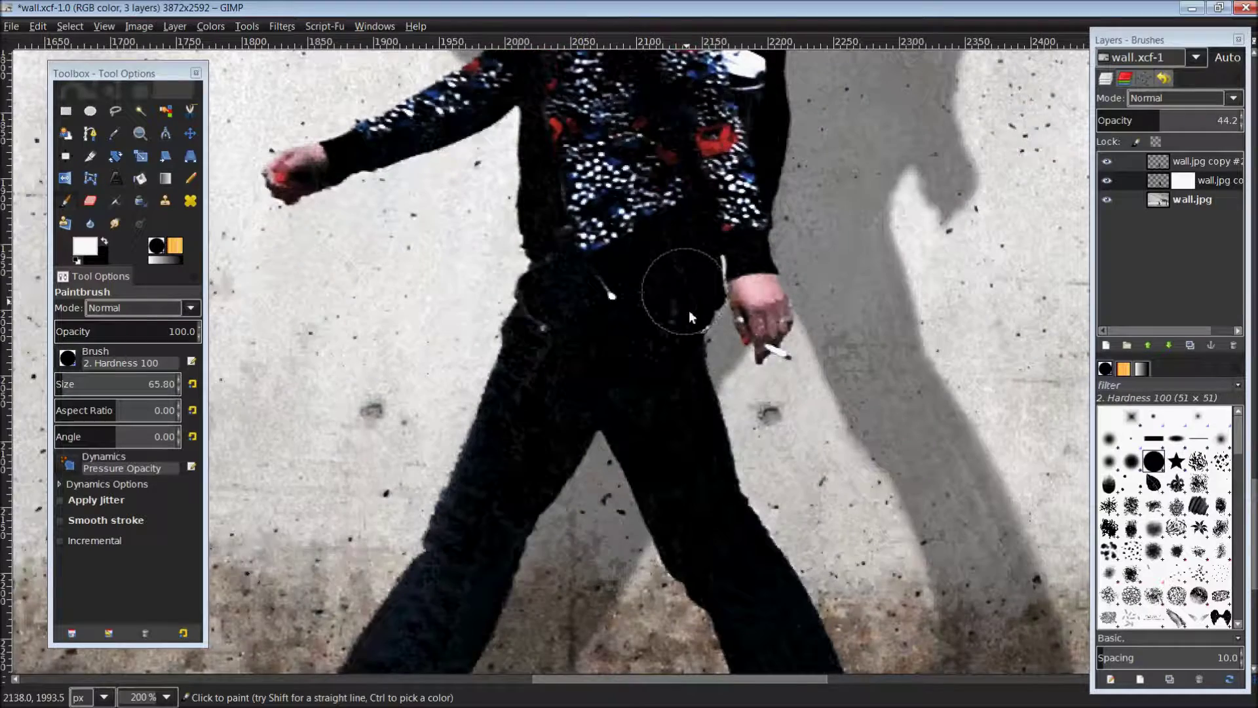
drag(666, 385, 722, 301)
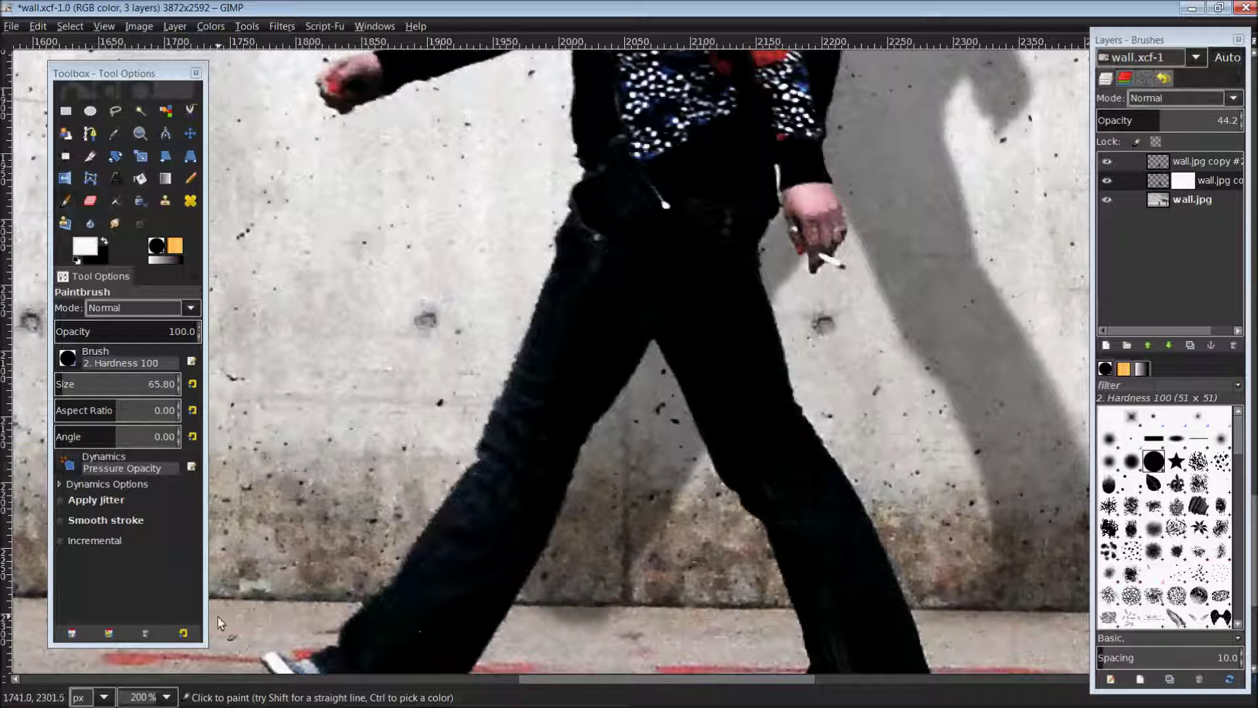
key(1)
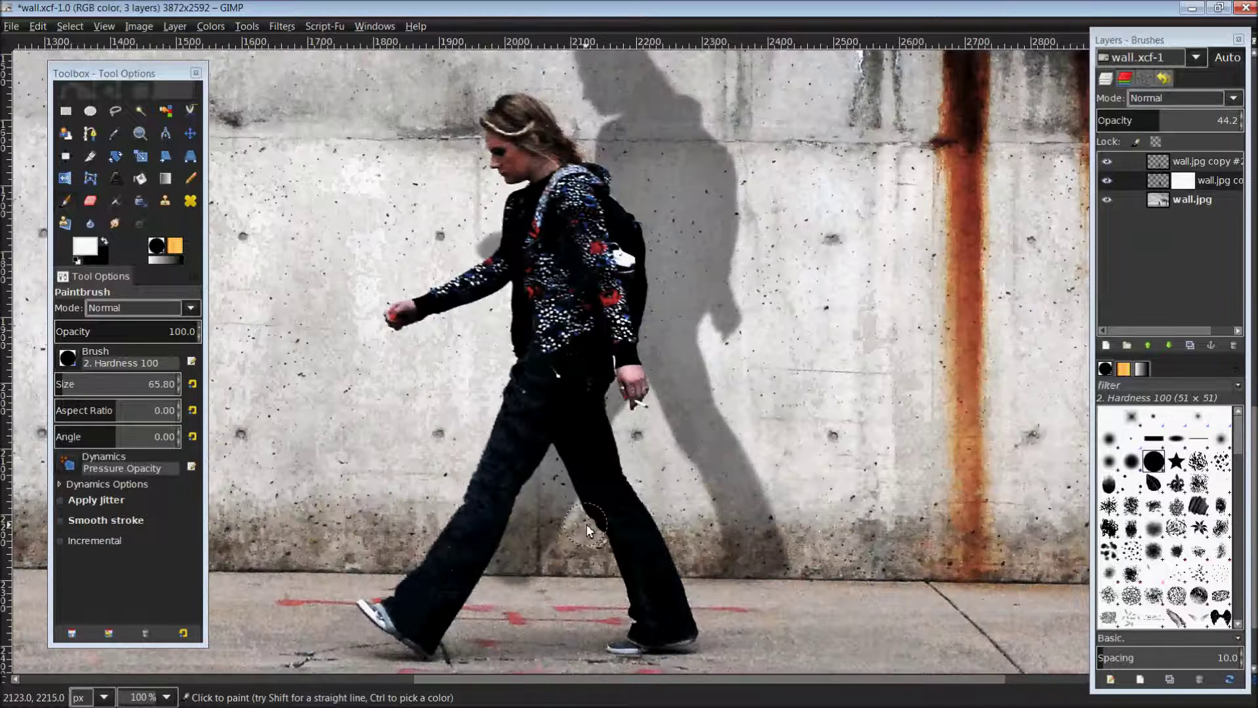
click(170, 697)
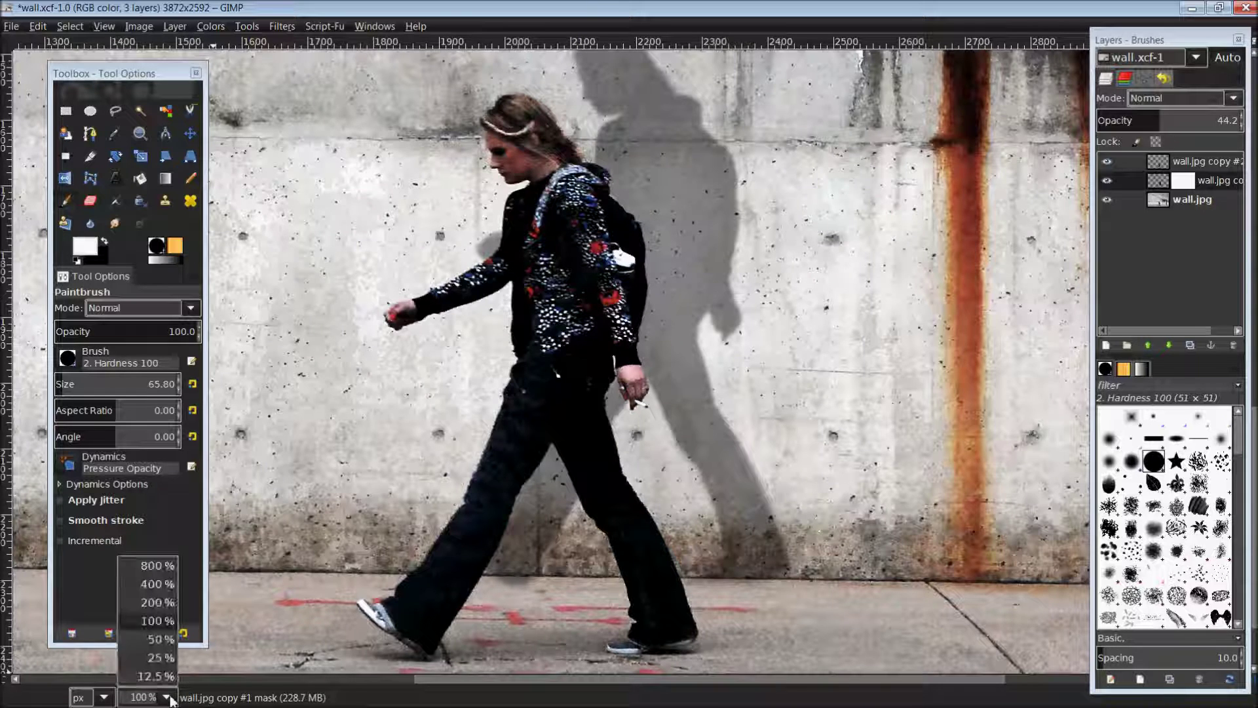
click(157, 645)
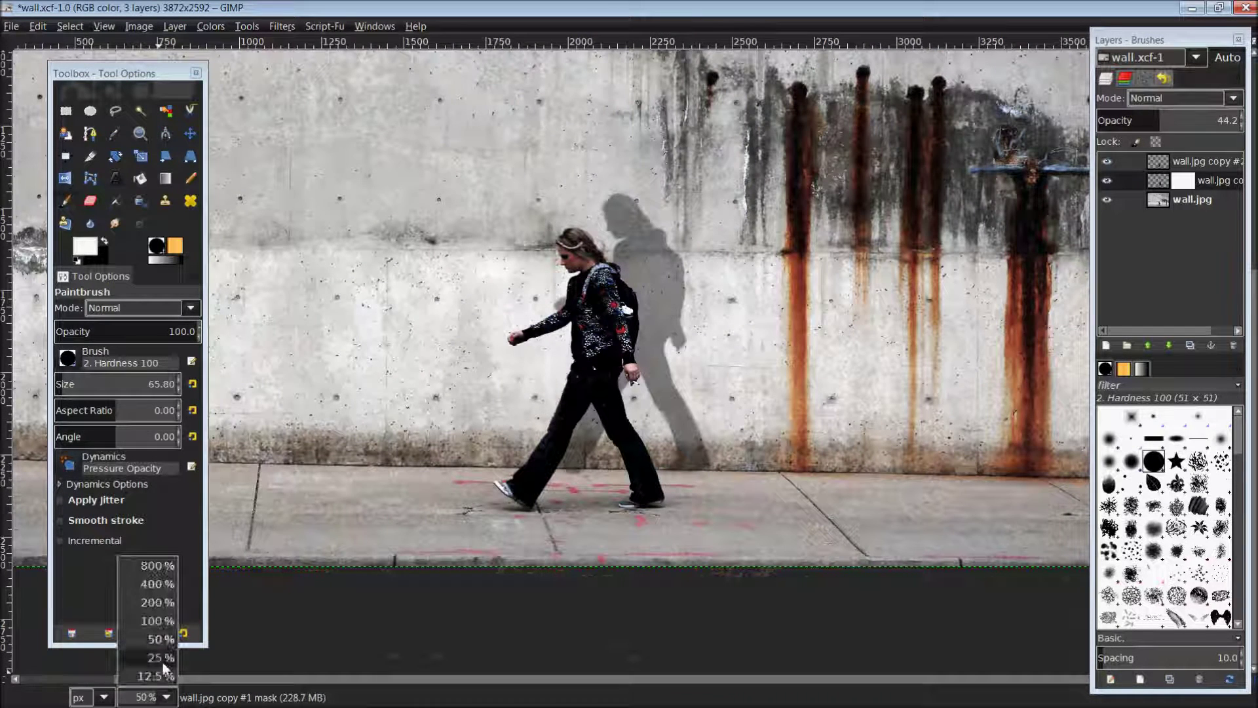
click(161, 658)
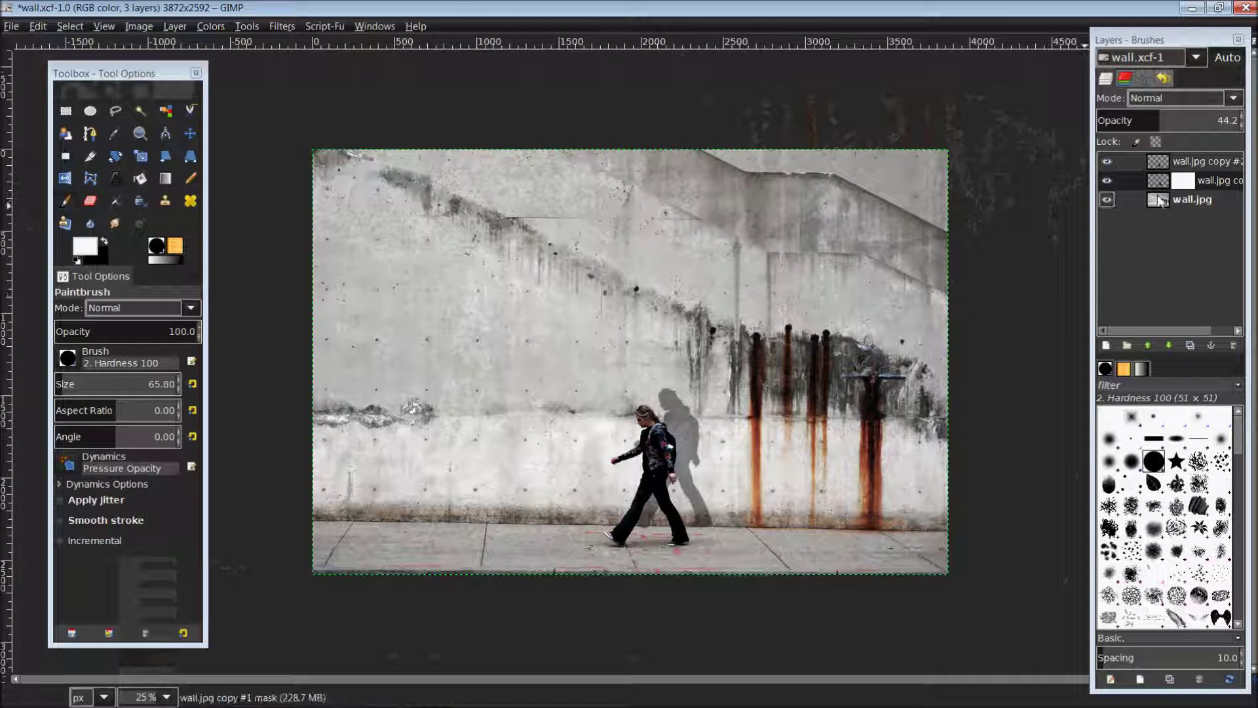
Step: Apply the layer mask on wall.jpg copy #1 permanently, merging it into the layer
click(1208, 185)
right_click(1212, 178)
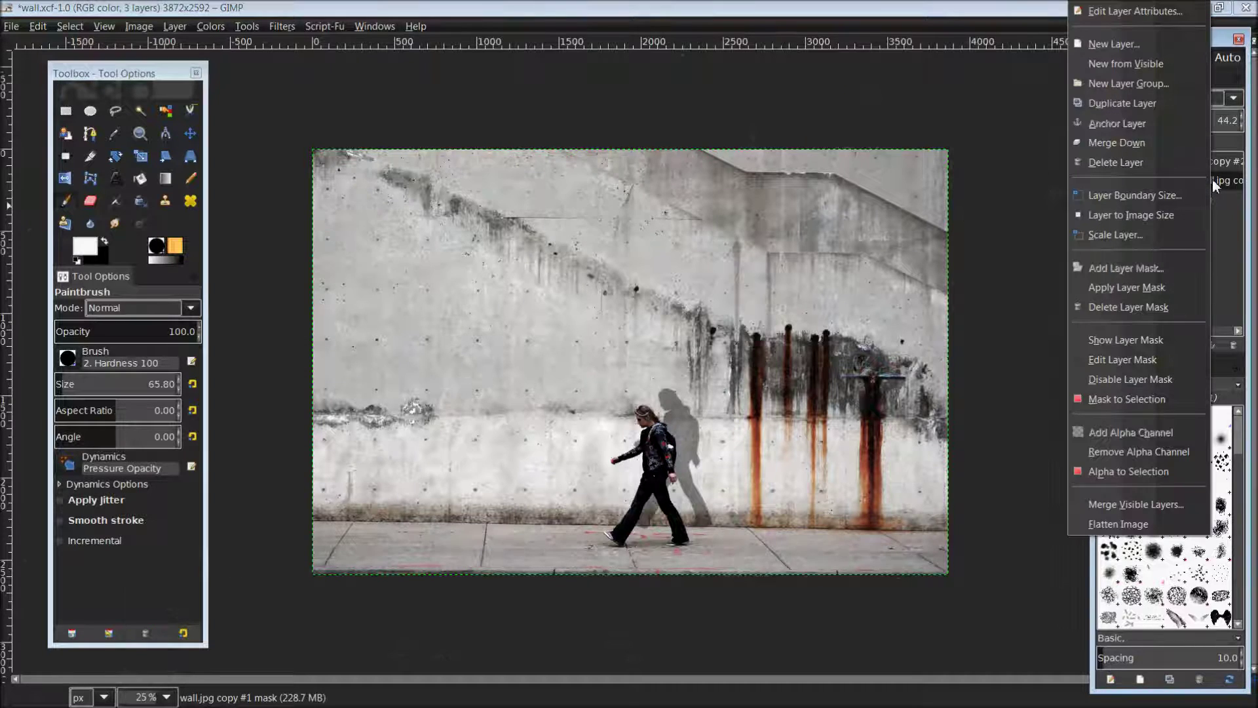
click(1017, 186)
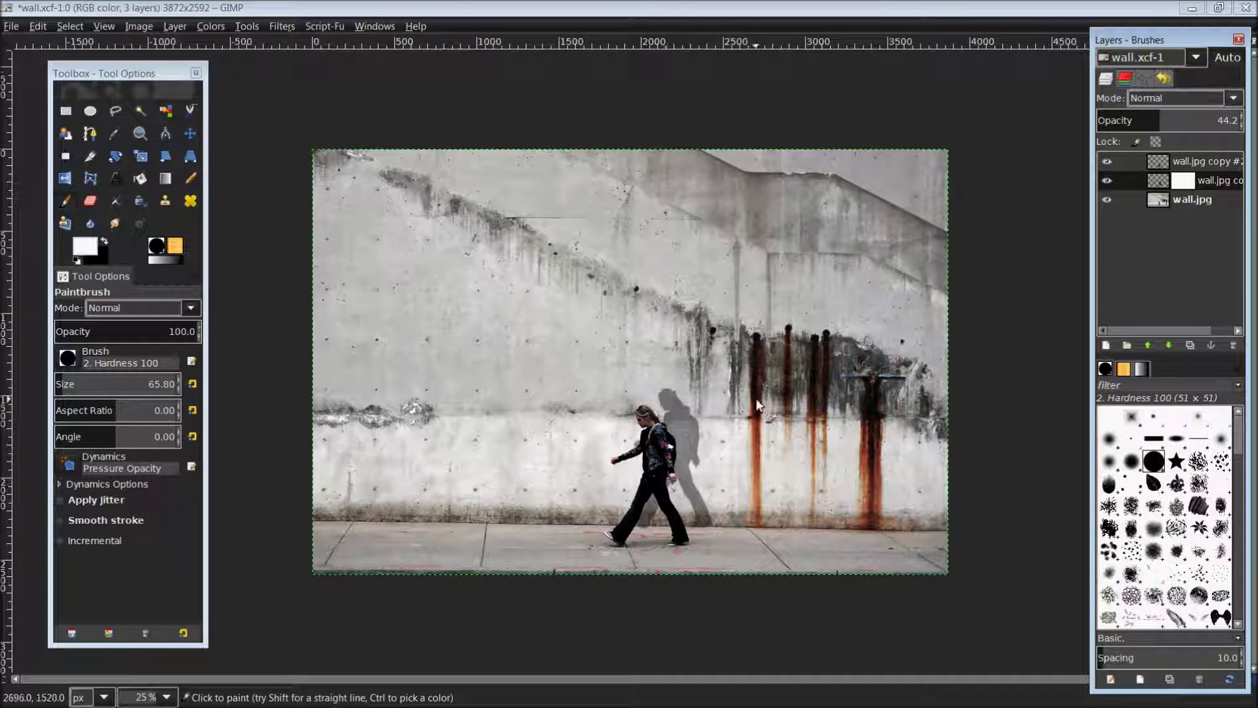
right_click(1204, 181)
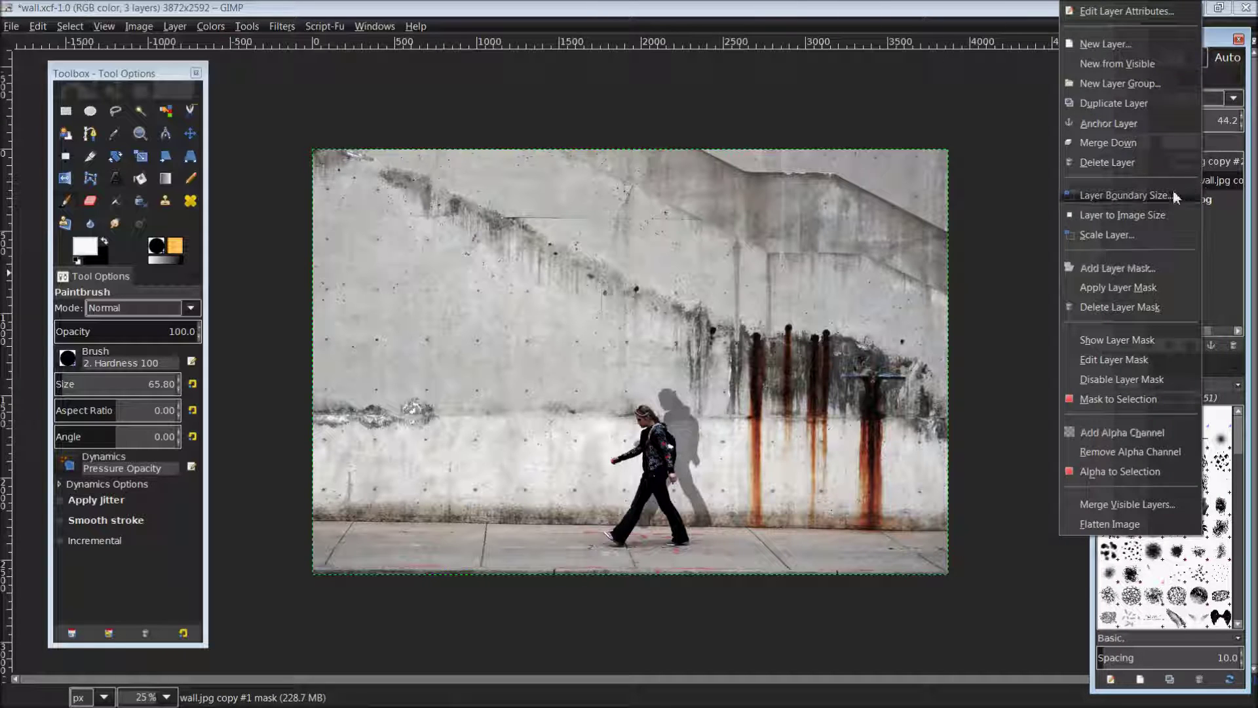
click(1146, 289)
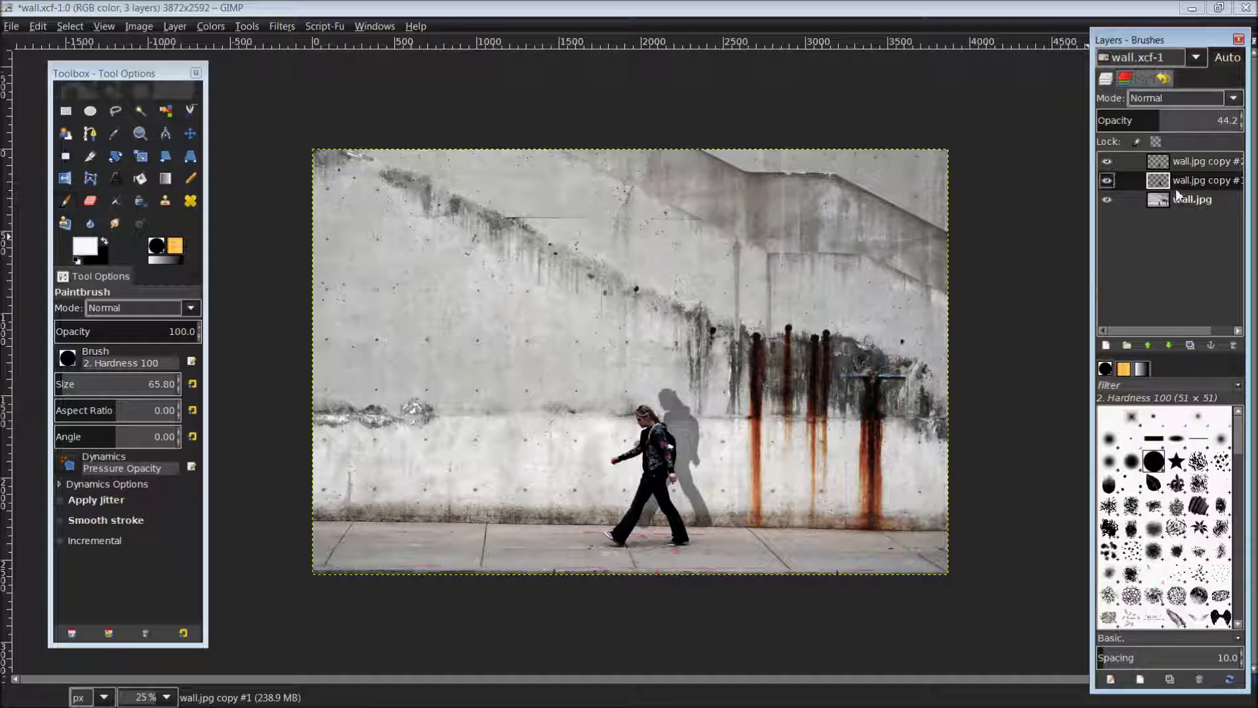
click(1108, 164)
click(1107, 164)
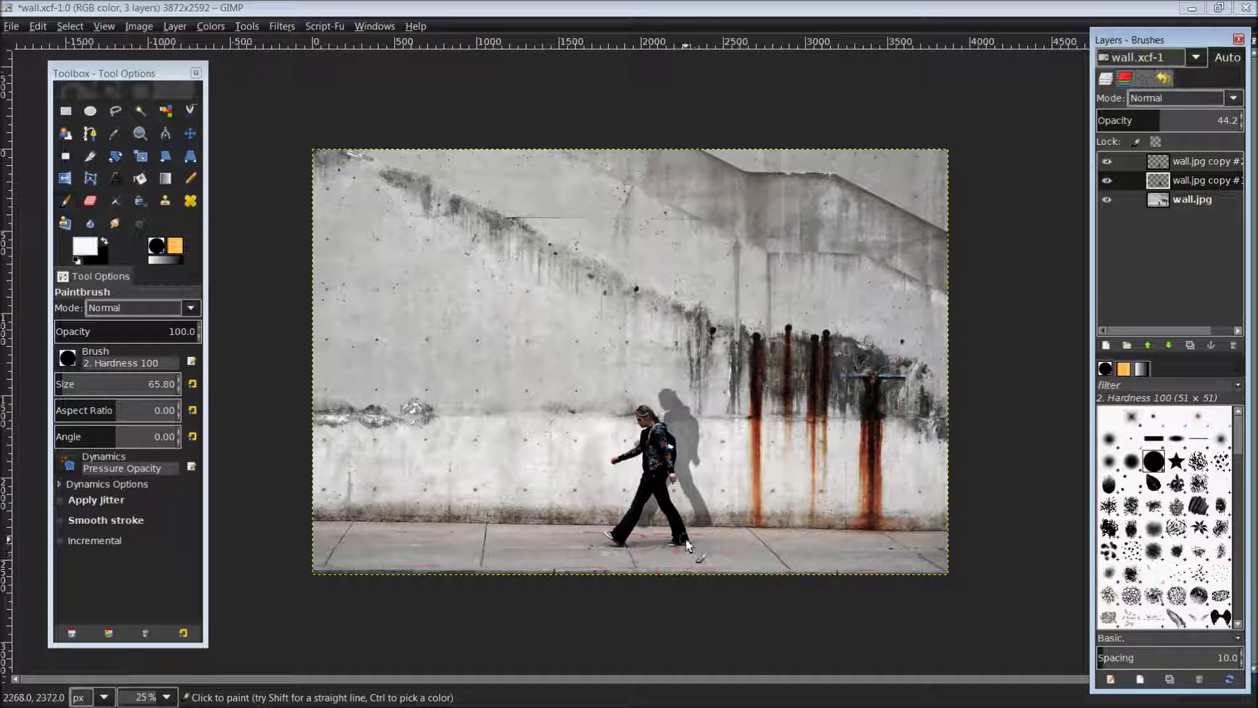
click(148, 696)
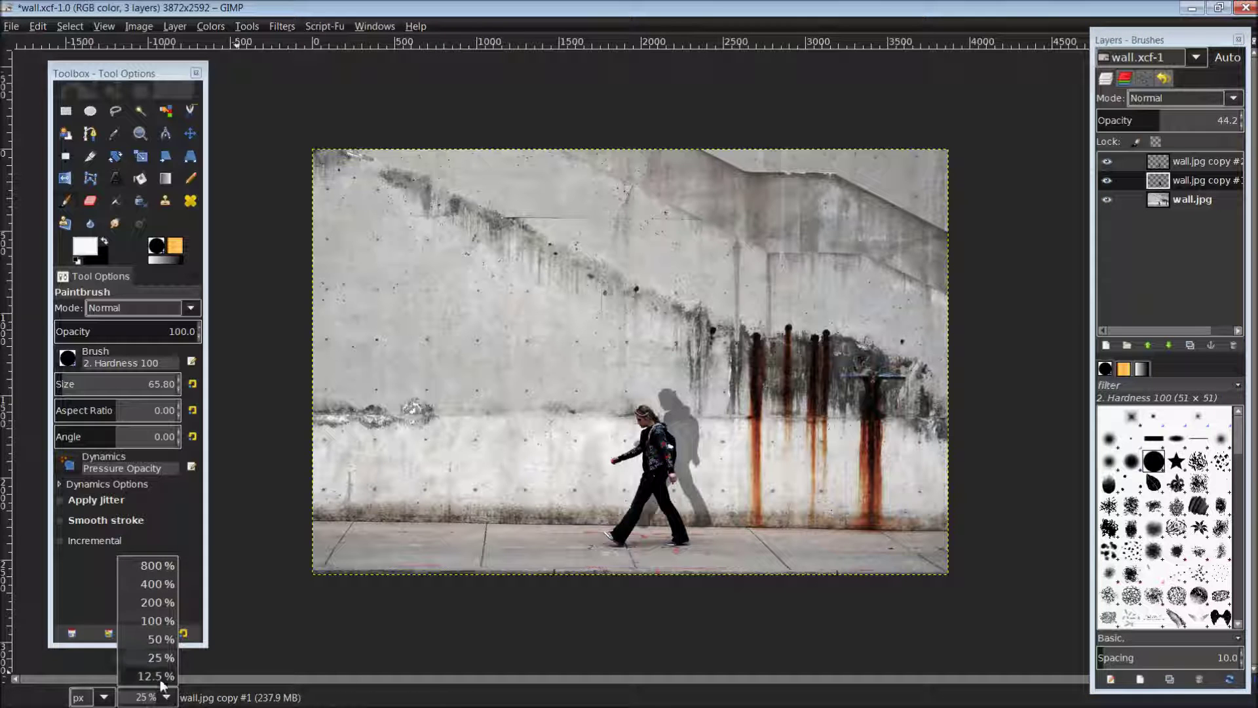
click(148, 622)
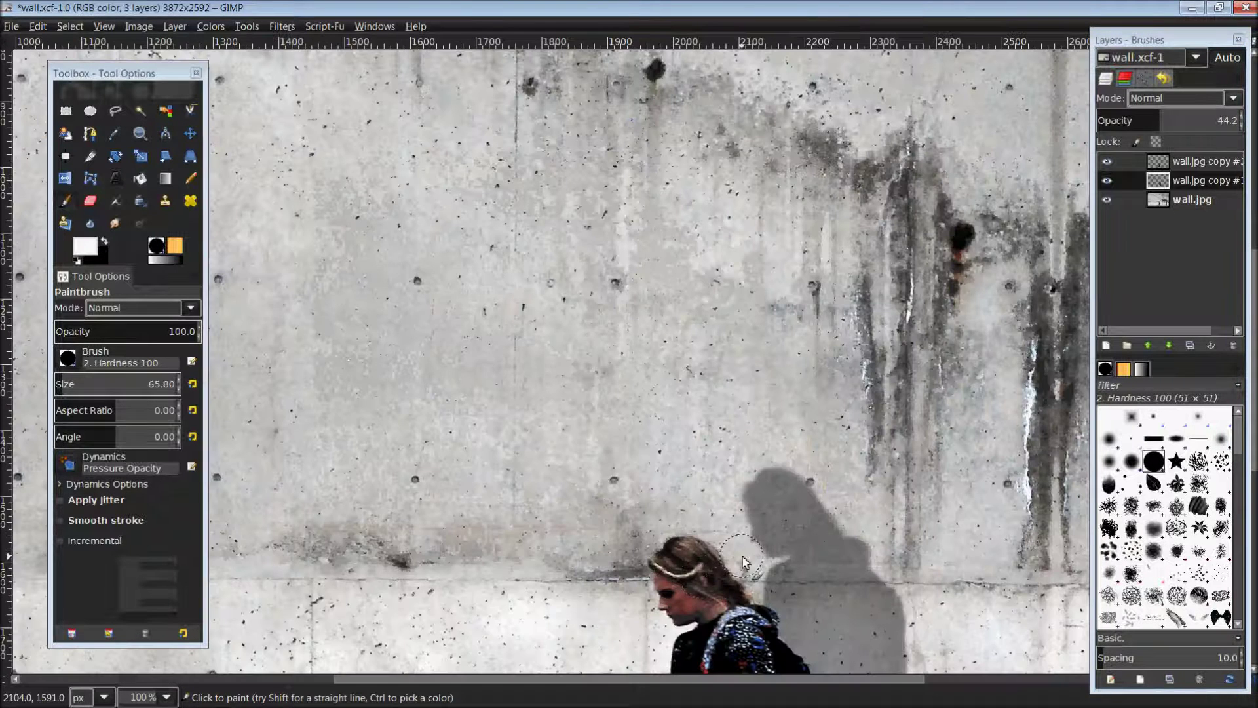
scroll(756, 480, down, 2)
scroll(756, 479, down, 3)
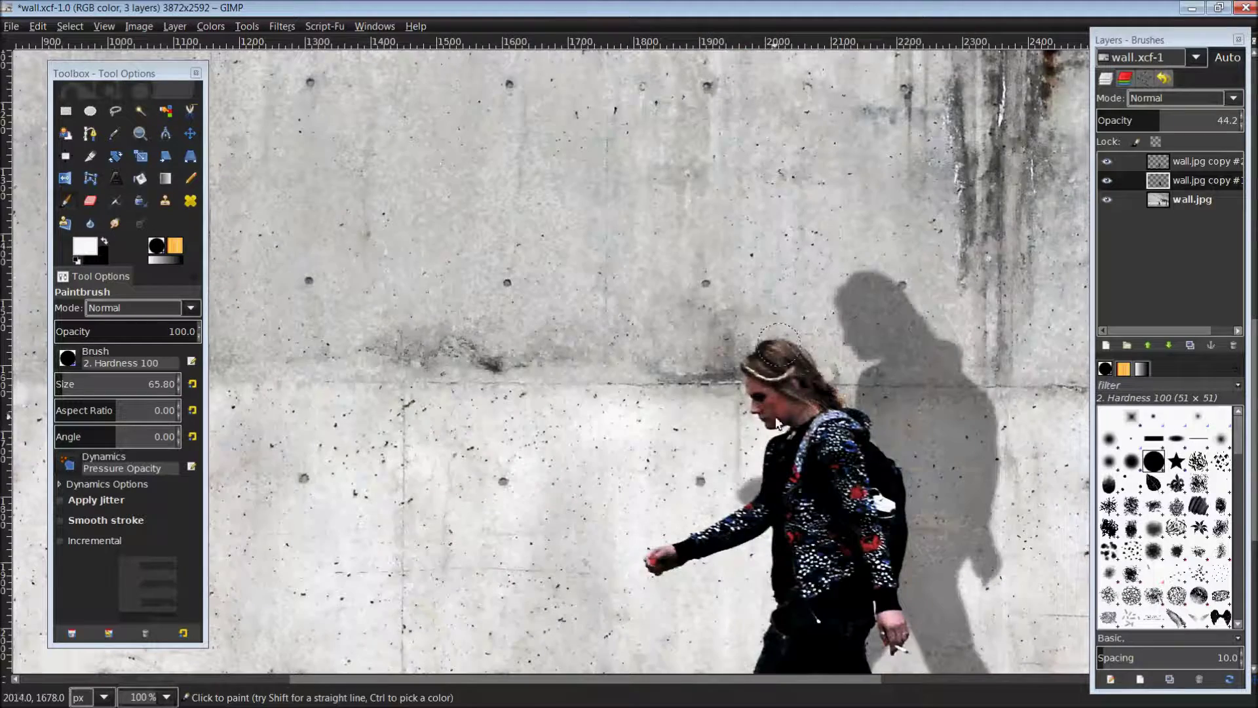
scroll(598, 252, down, 3)
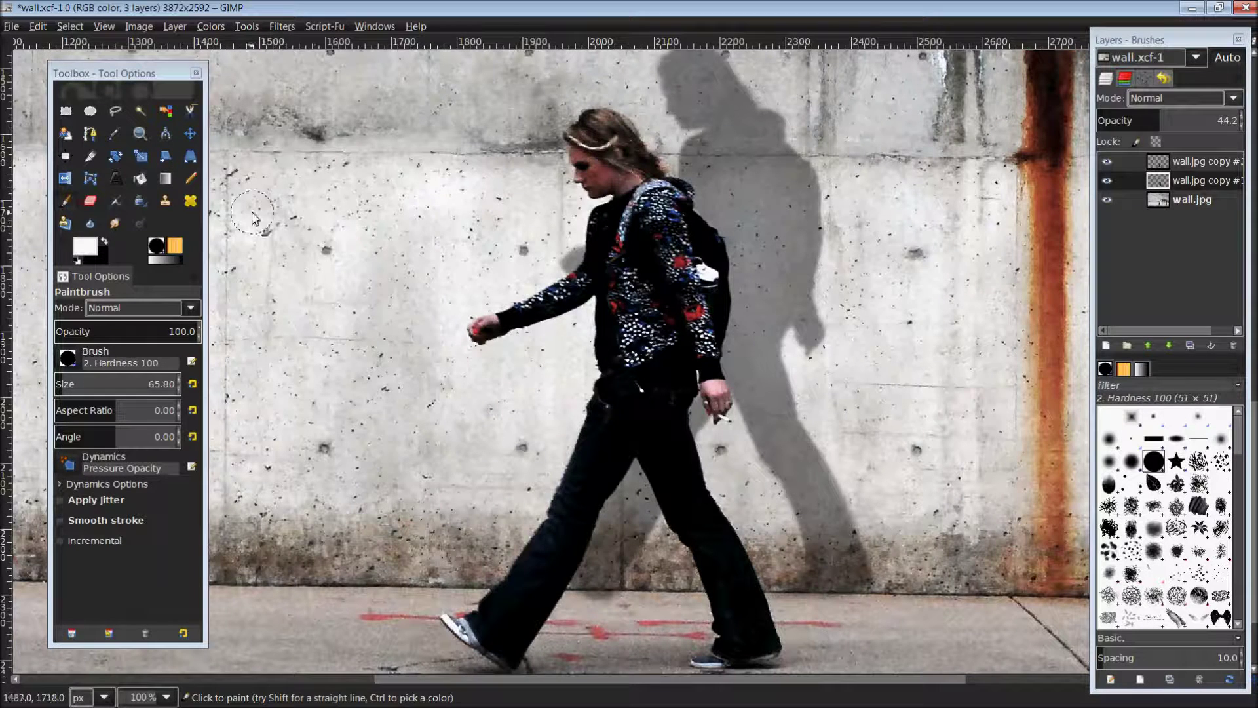
Step: Trial-clone darker shadow tone from the pavement onto the area below it
click(167, 202)
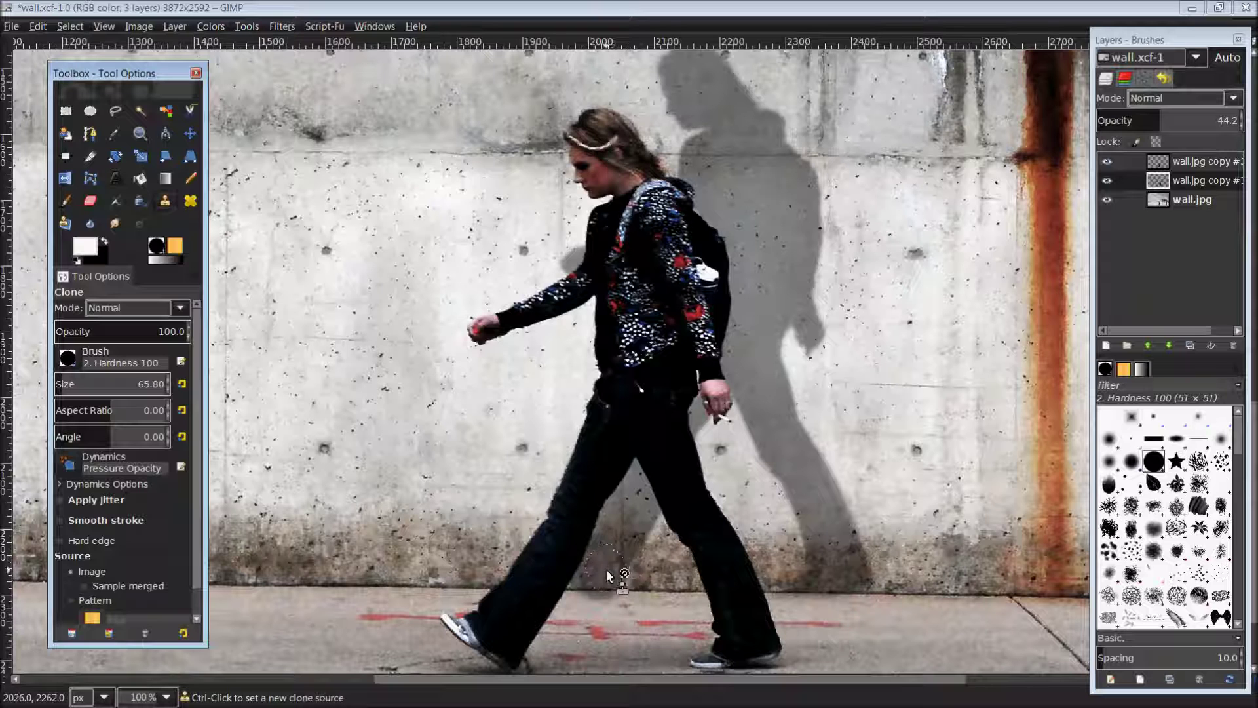
ctrl+click(619, 529)
click(587, 596)
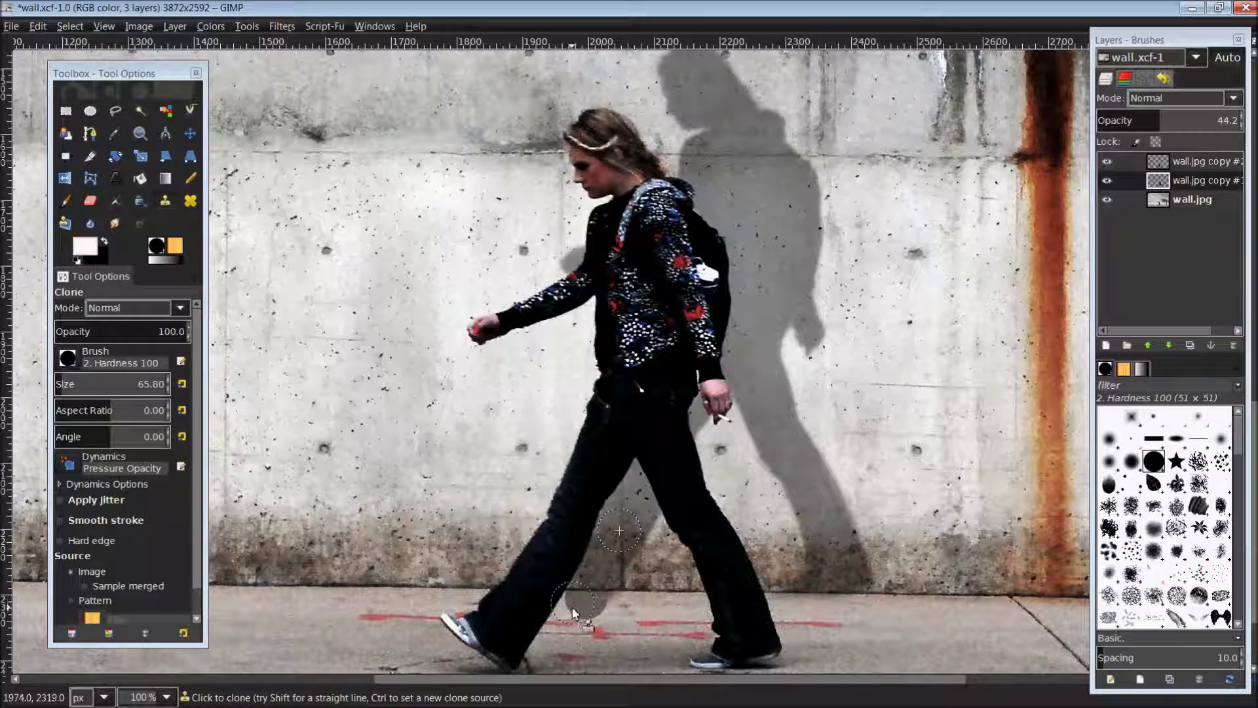
drag(573, 603, 536, 651)
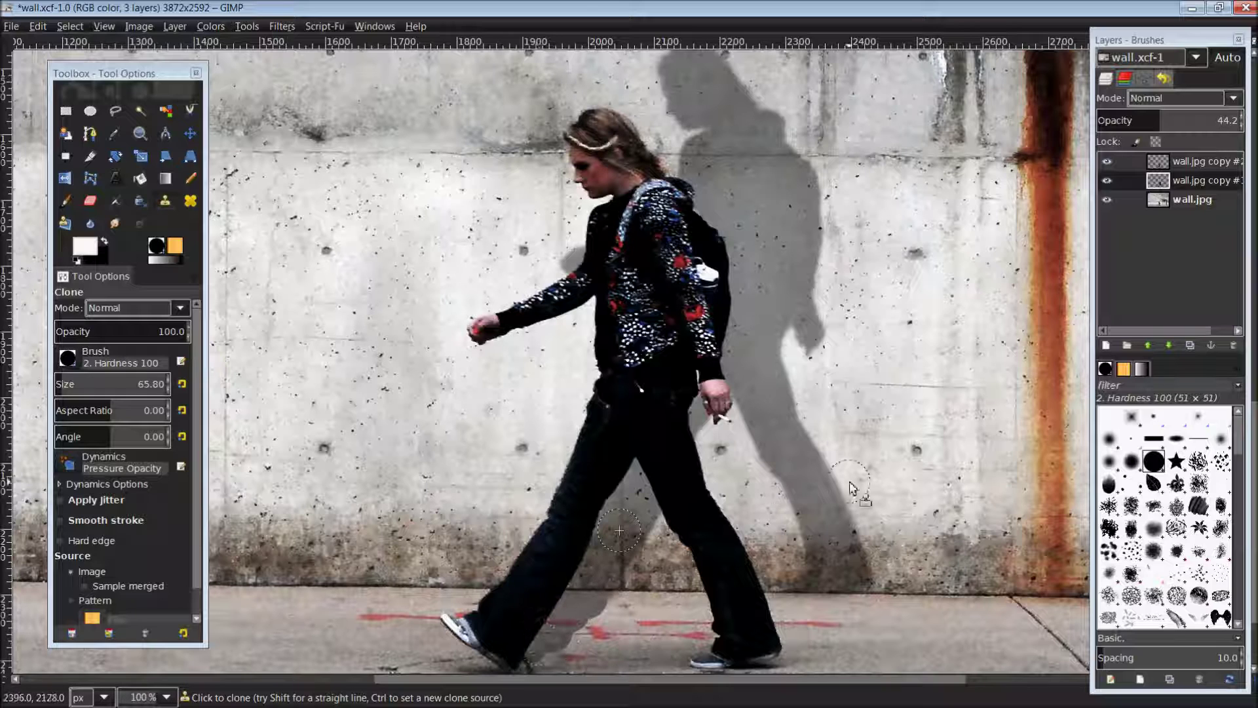
Step: Revert the trial clone strokes via Undo History and choose the soft Untitled #5 brush
click(70, 26)
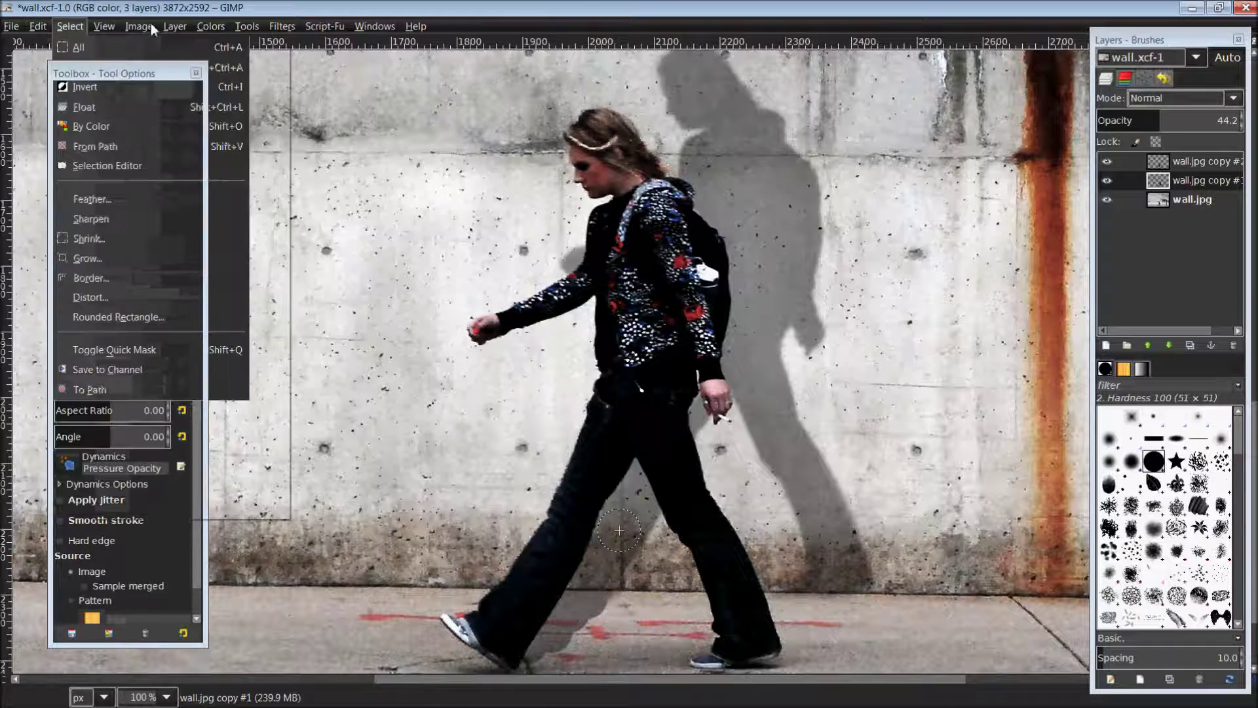
mouse_move(416, 26)
click(1169, 76)
click(1168, 79)
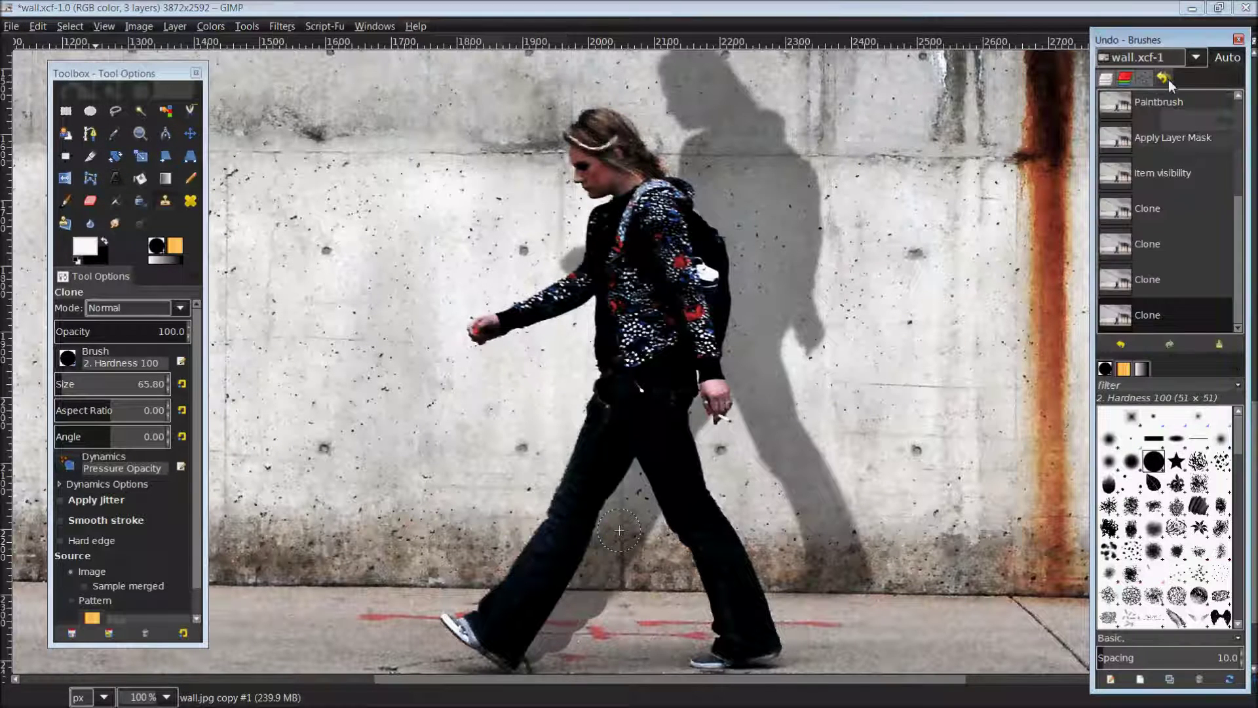
click(1158, 173)
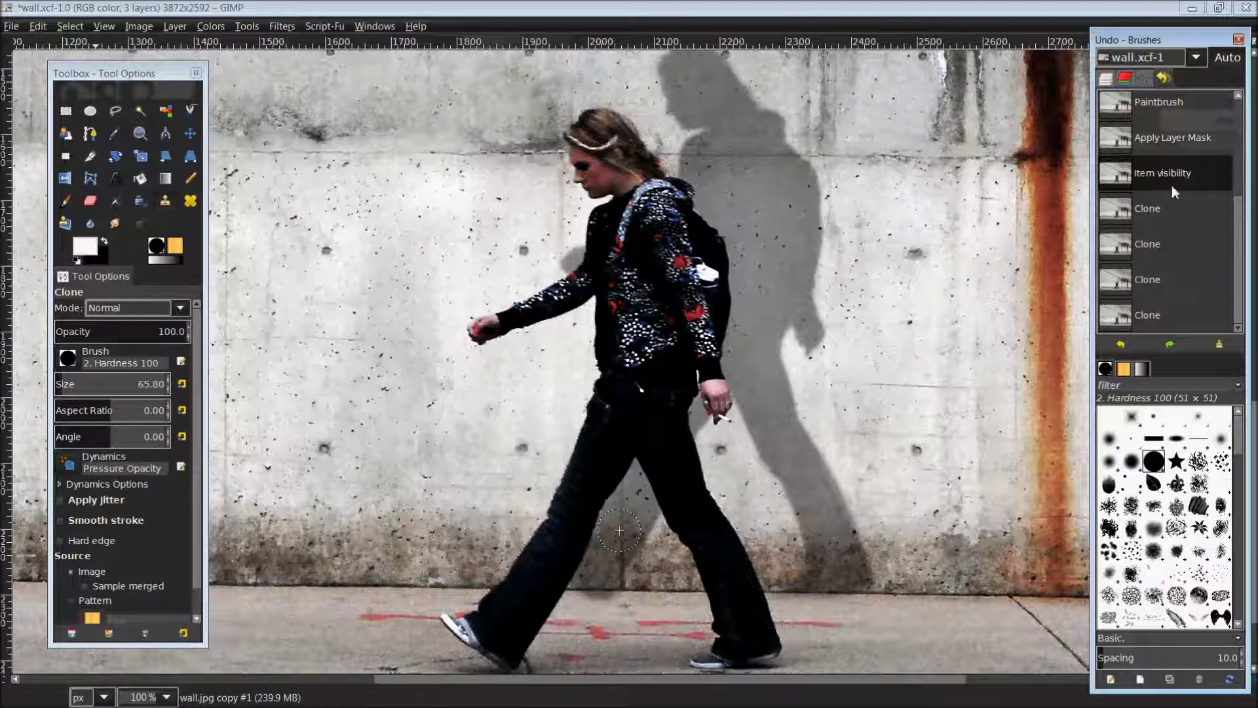
click(1106, 79)
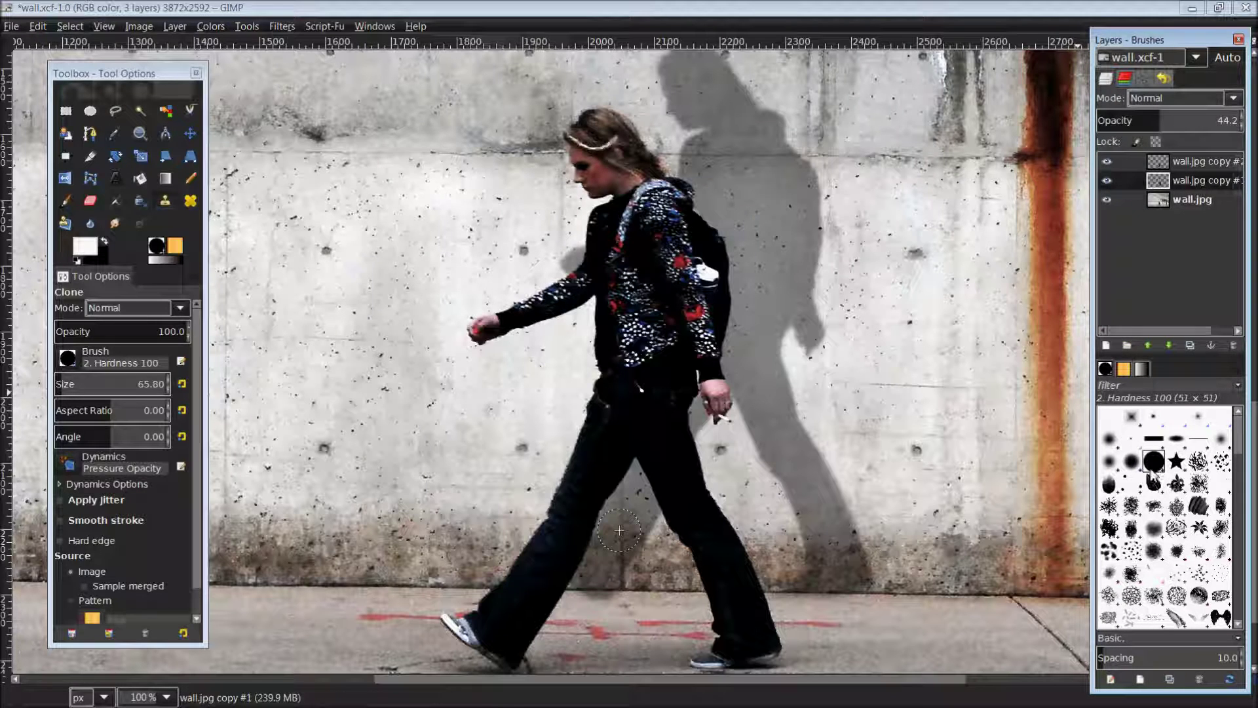
click(1110, 439)
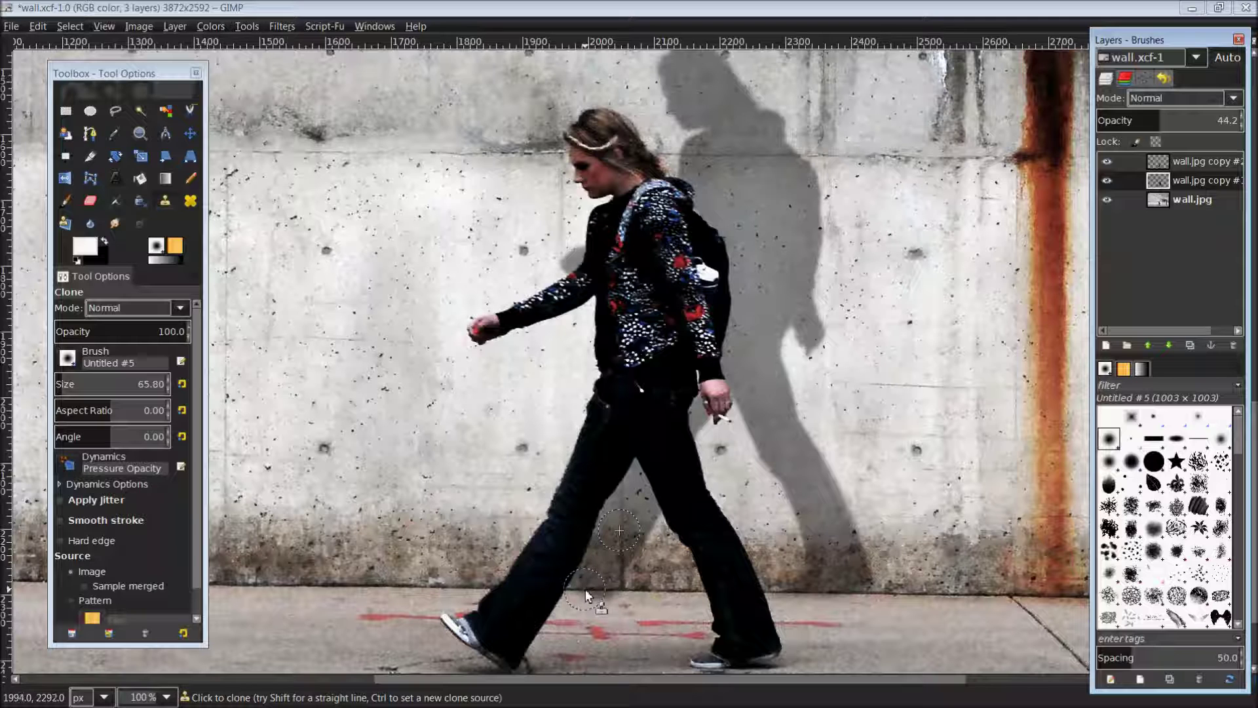
Step: Clone the shadow tone with the soft Untitled #5 brush down toward the woman's feet
mouse_move(588, 591)
mouse_down()
mouse_move(589, 600)
mouse_move(536, 636)
mouse_up()
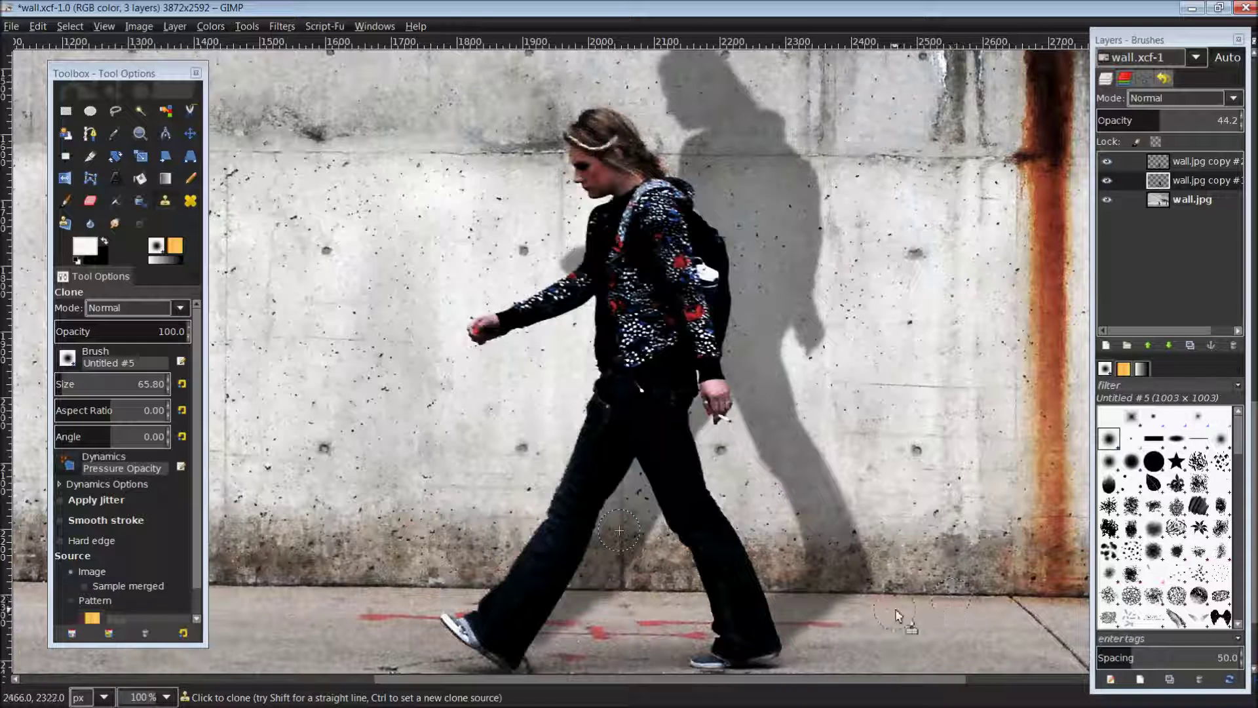
click(169, 696)
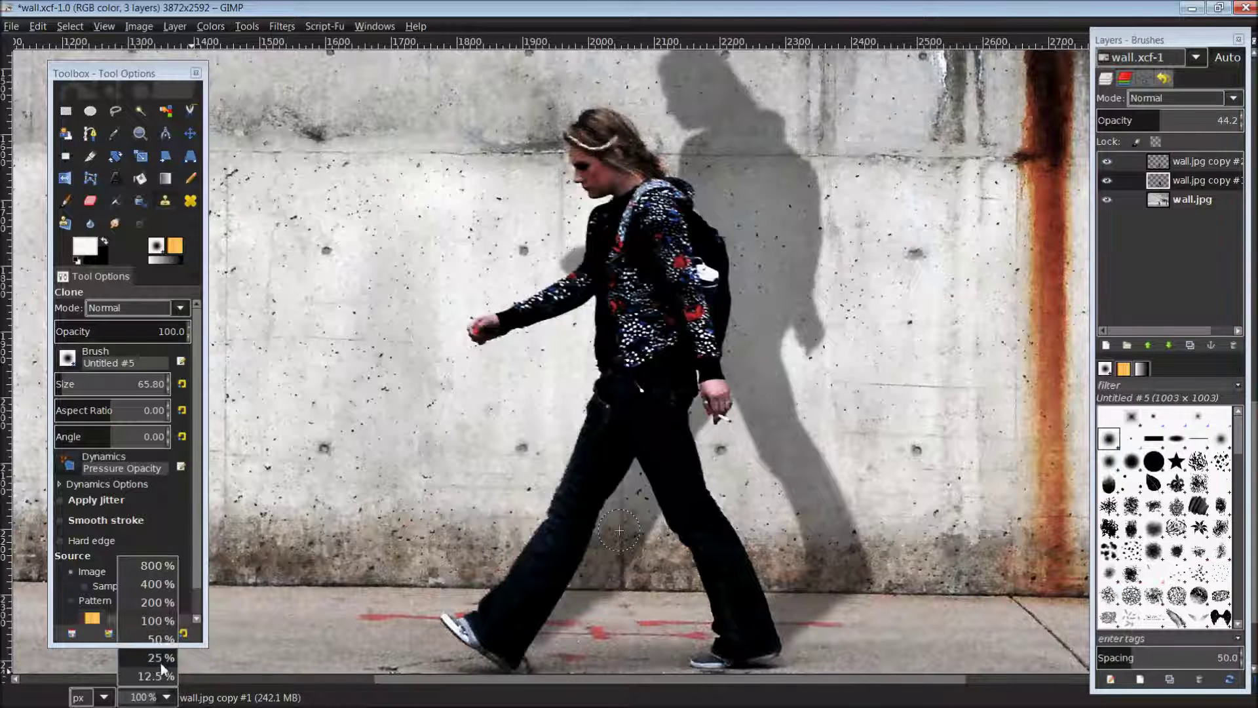
Step: Zoom to 25% and lower wall.jpg copy #1's opacity to 42.4
click(160, 657)
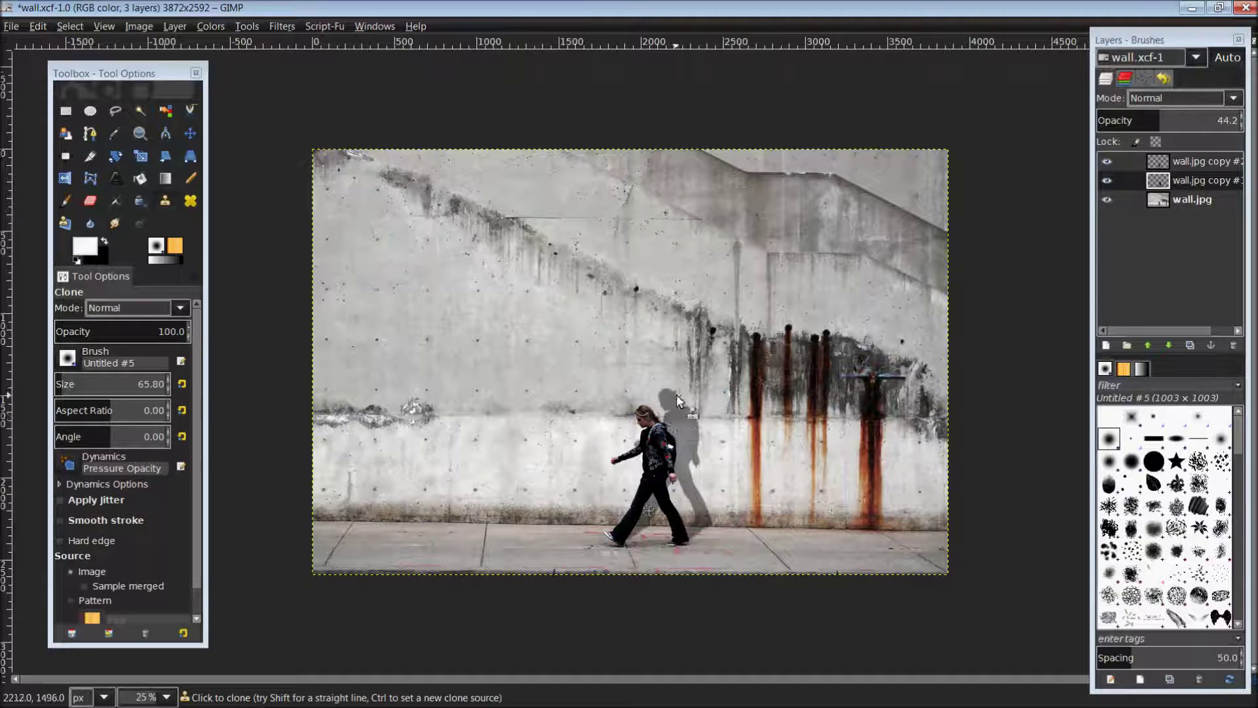
mouse_move(1159, 123)
mouse_down()
mouse_move(1144, 124)
mouse_move(1157, 124)
mouse_up()
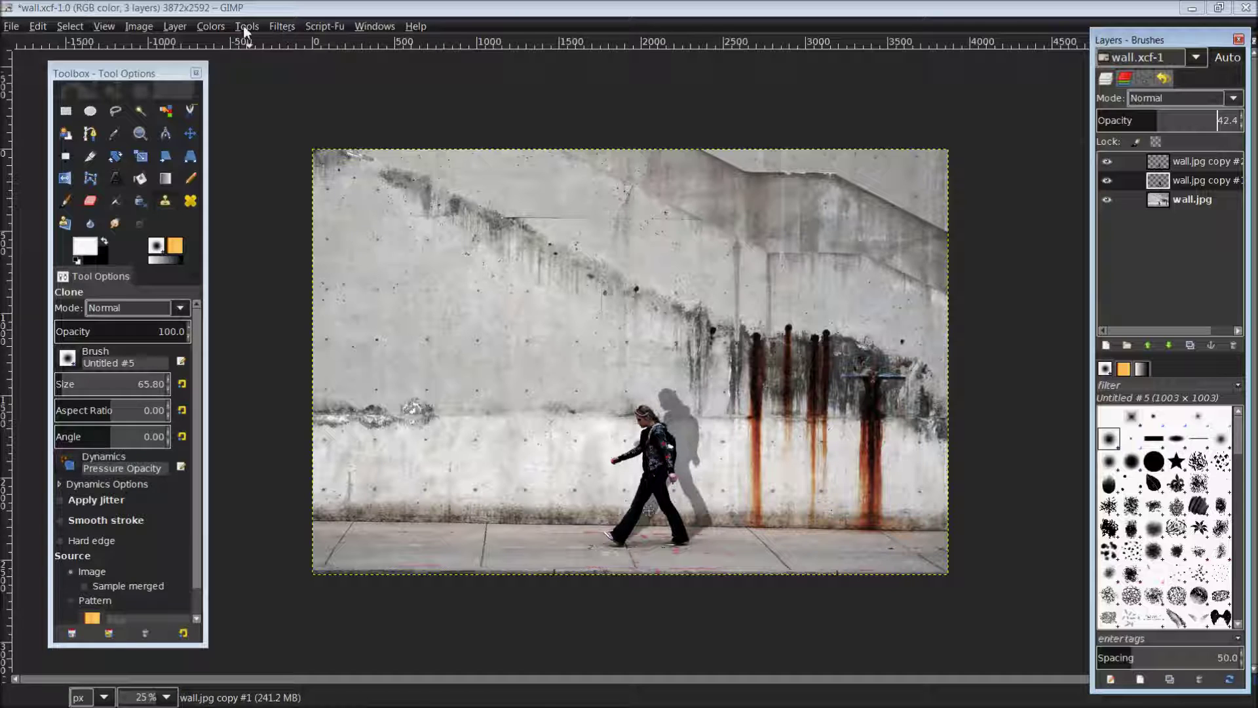
Step: Lighten the shadow layer with Levels, raising the output black level to about 53
click(210, 29)
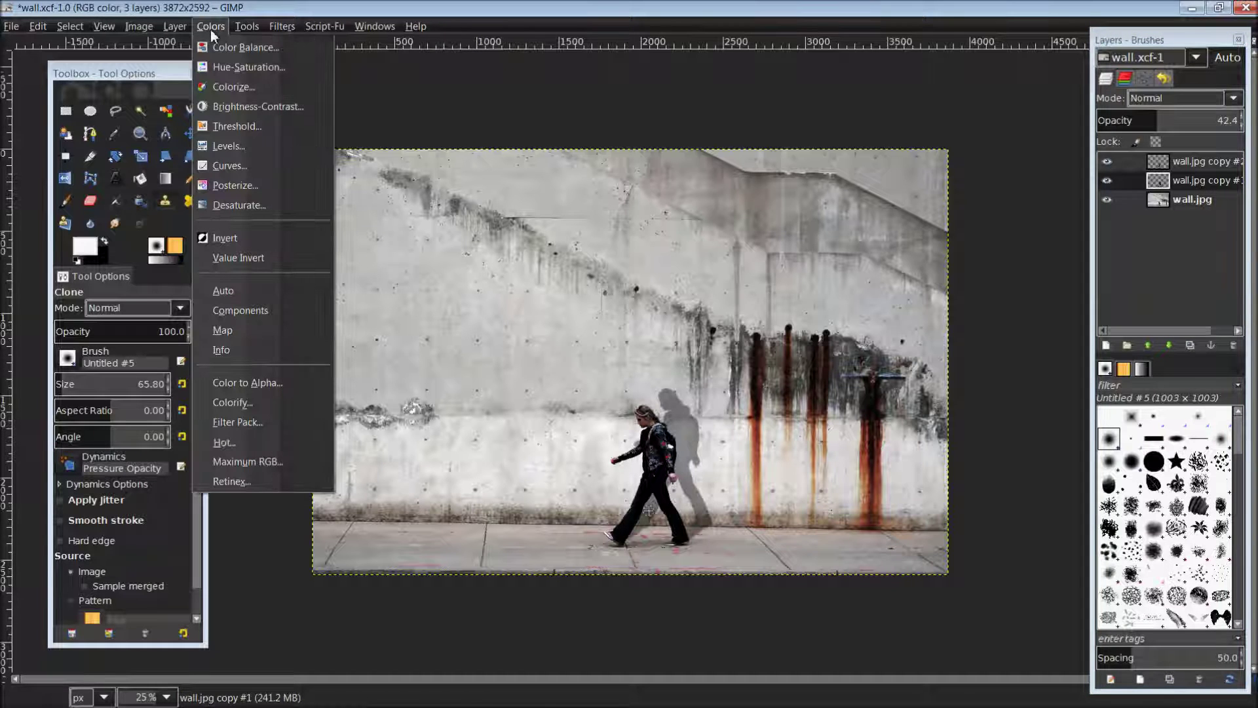
click(219, 146)
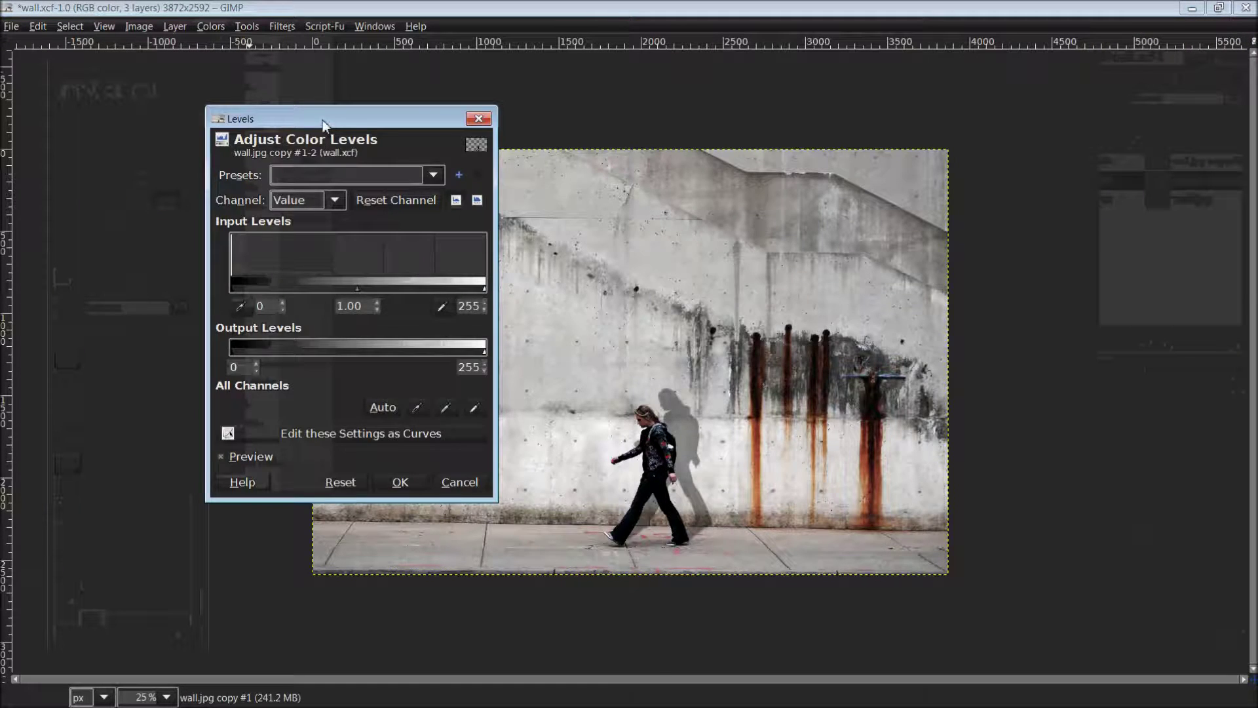
drag(323, 124, 1033, 152)
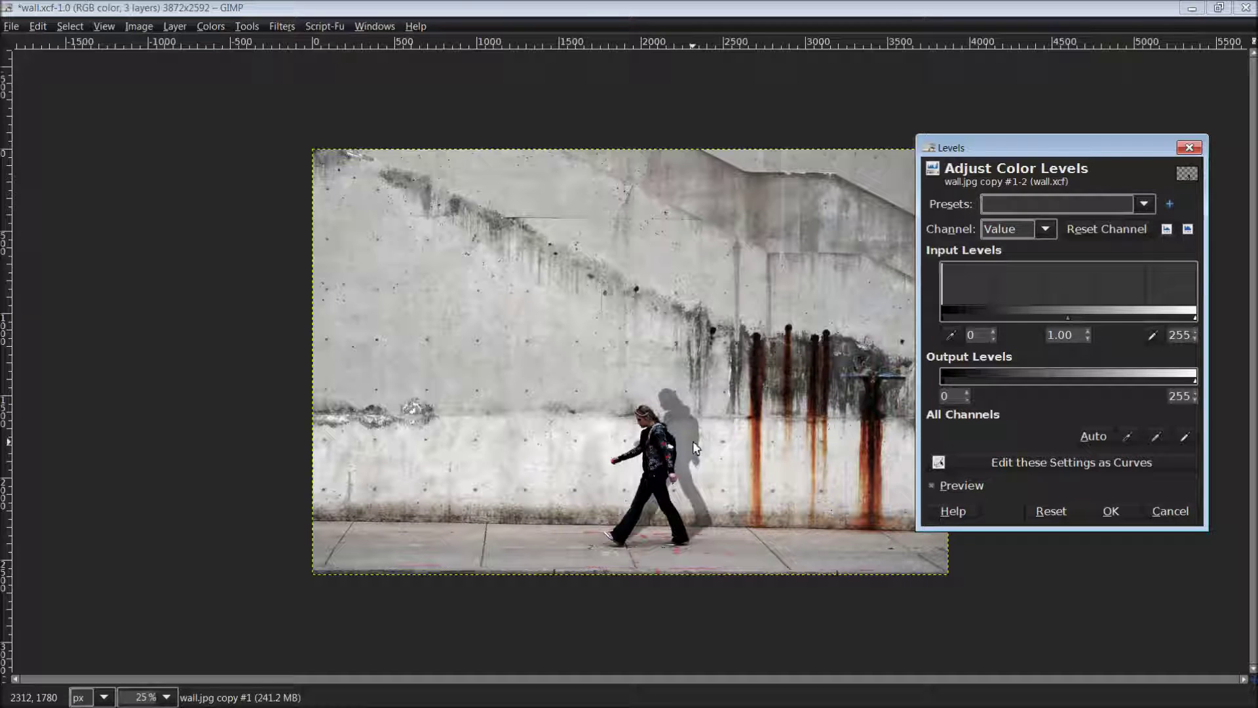
drag(1035, 144, 1040, 135)
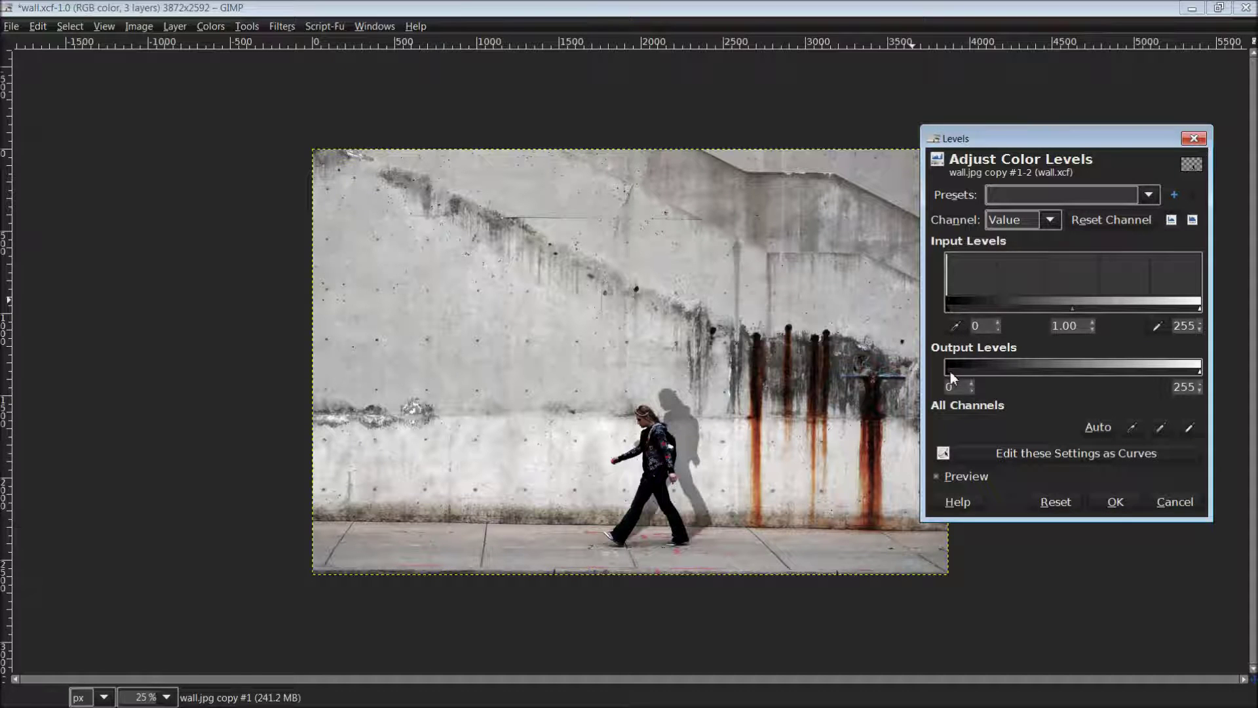
key(Tab)
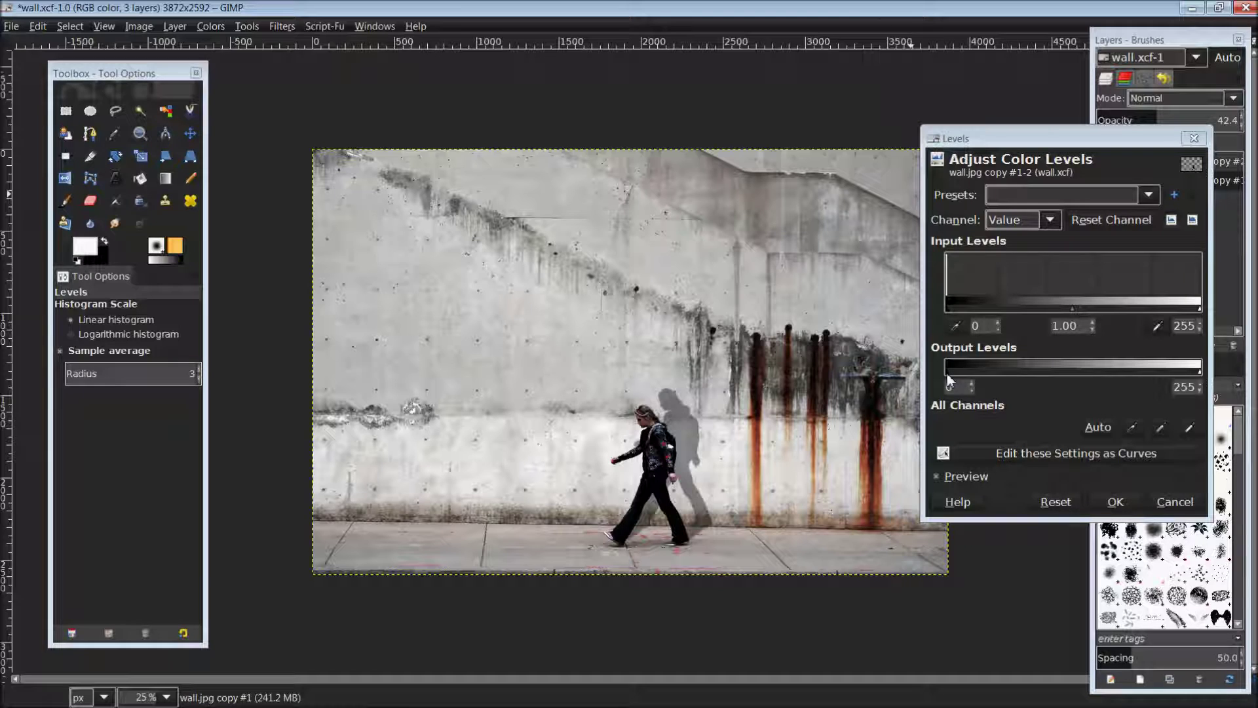
drag(947, 375, 1021, 379)
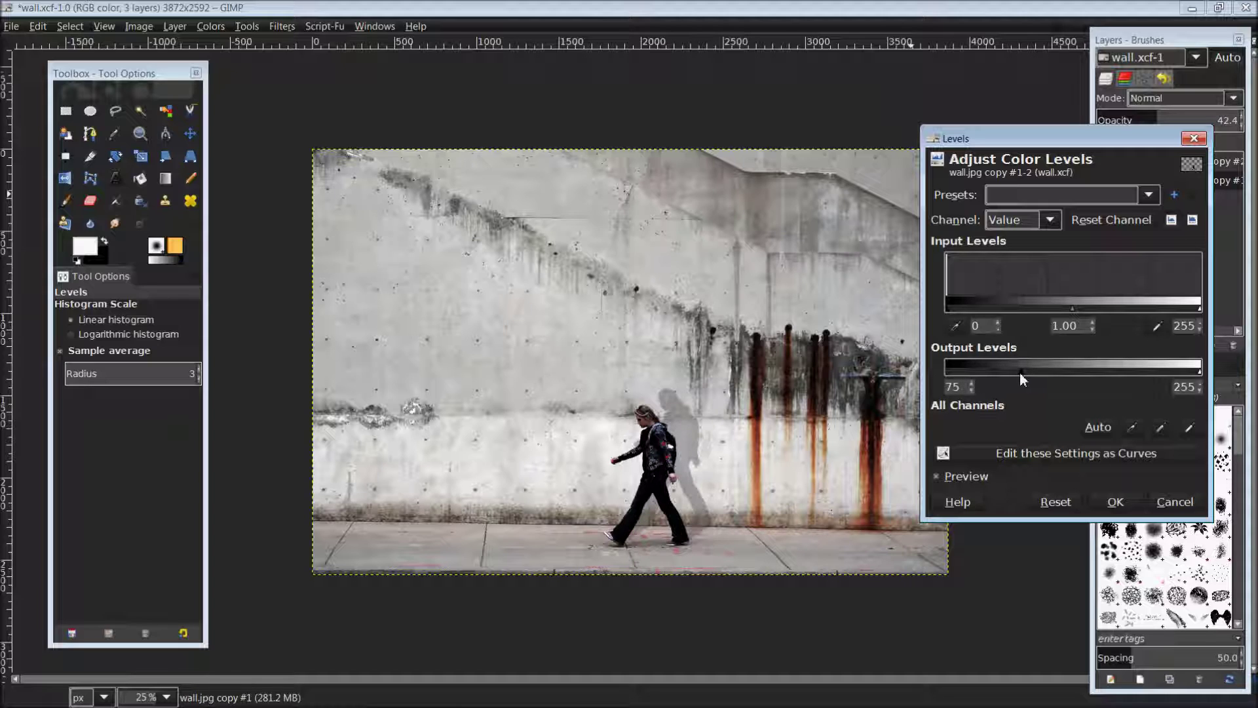
drag(1021, 379, 1013, 379)
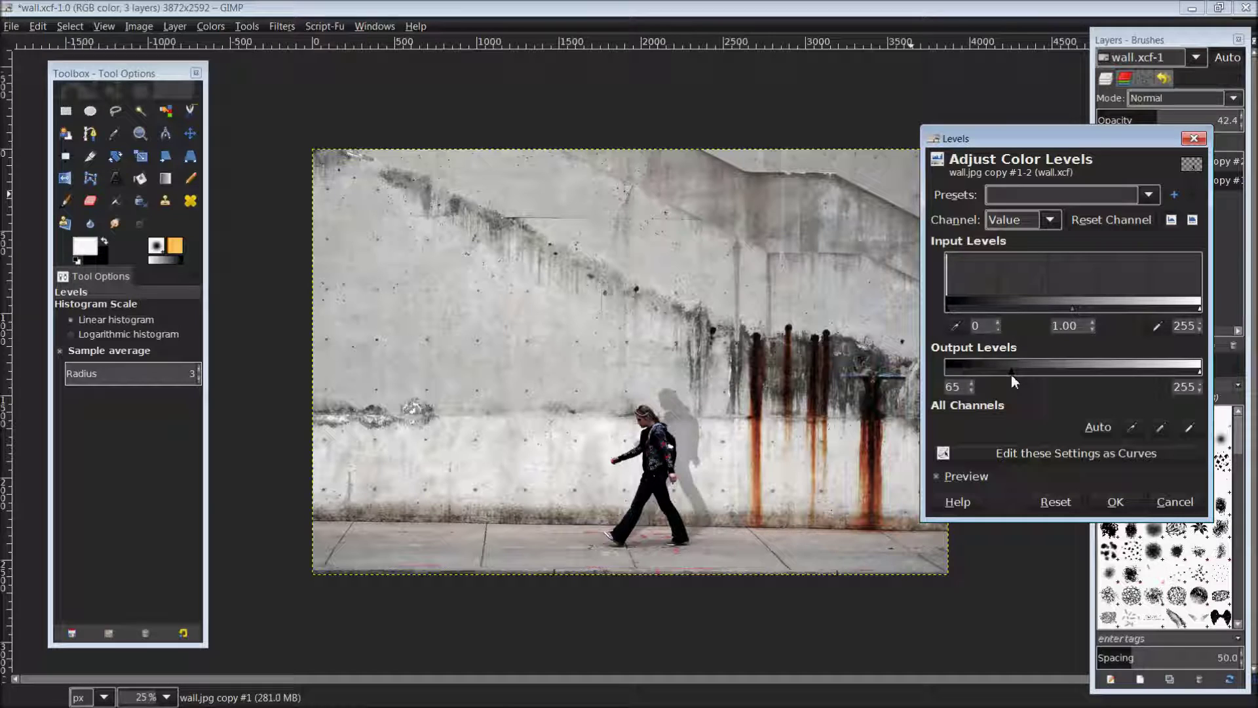
drag(1009, 374, 1047, 373)
click(1115, 503)
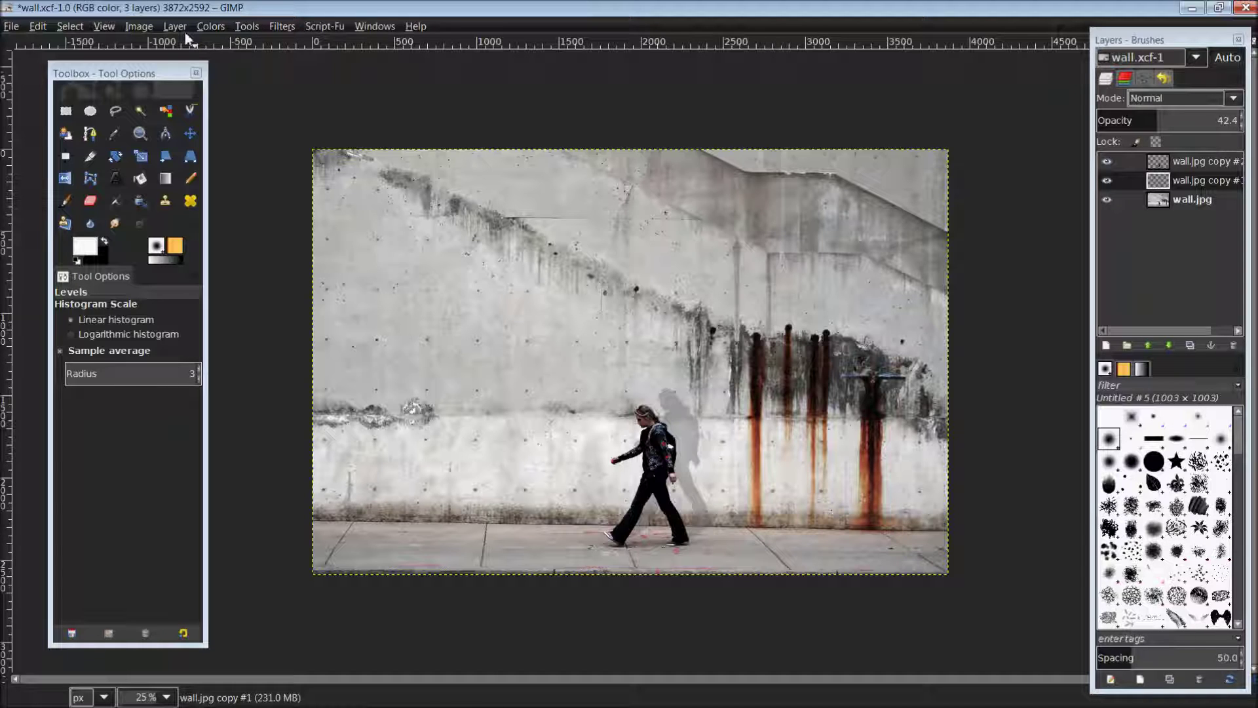
Step: Soften the shadow layer with a 7.0 px Gaussian Blur
click(283, 27)
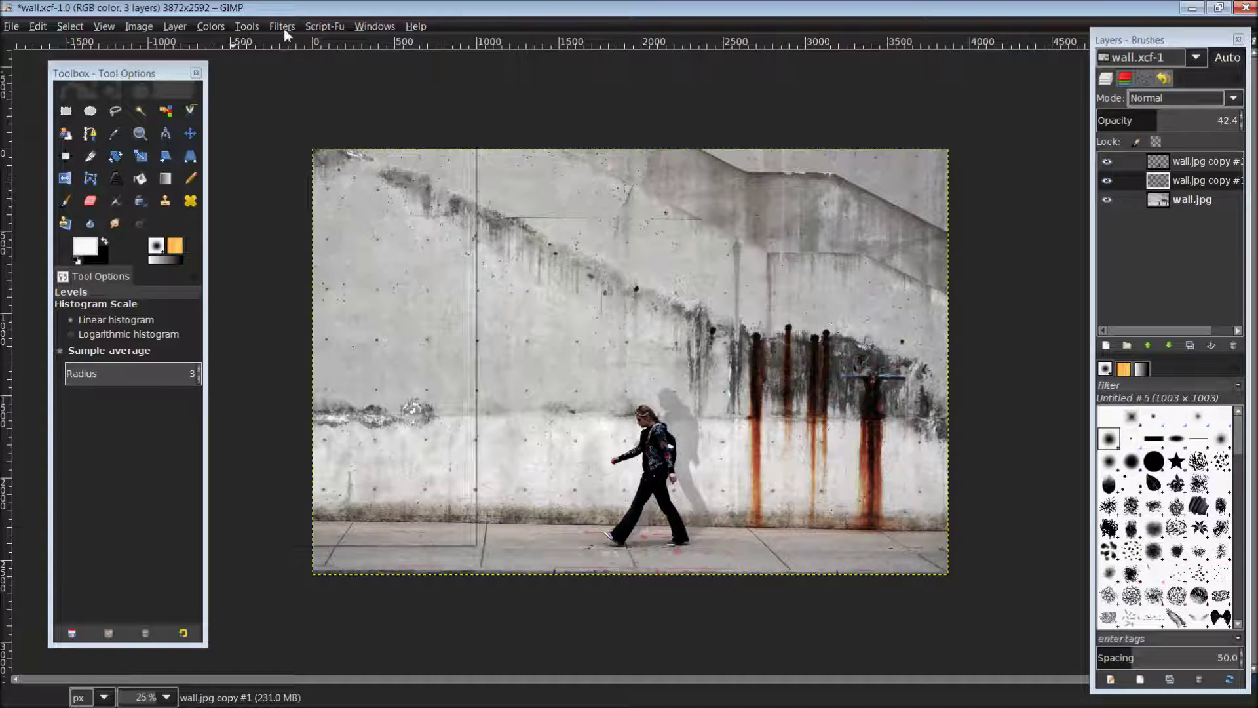
mouse_move(467, 143)
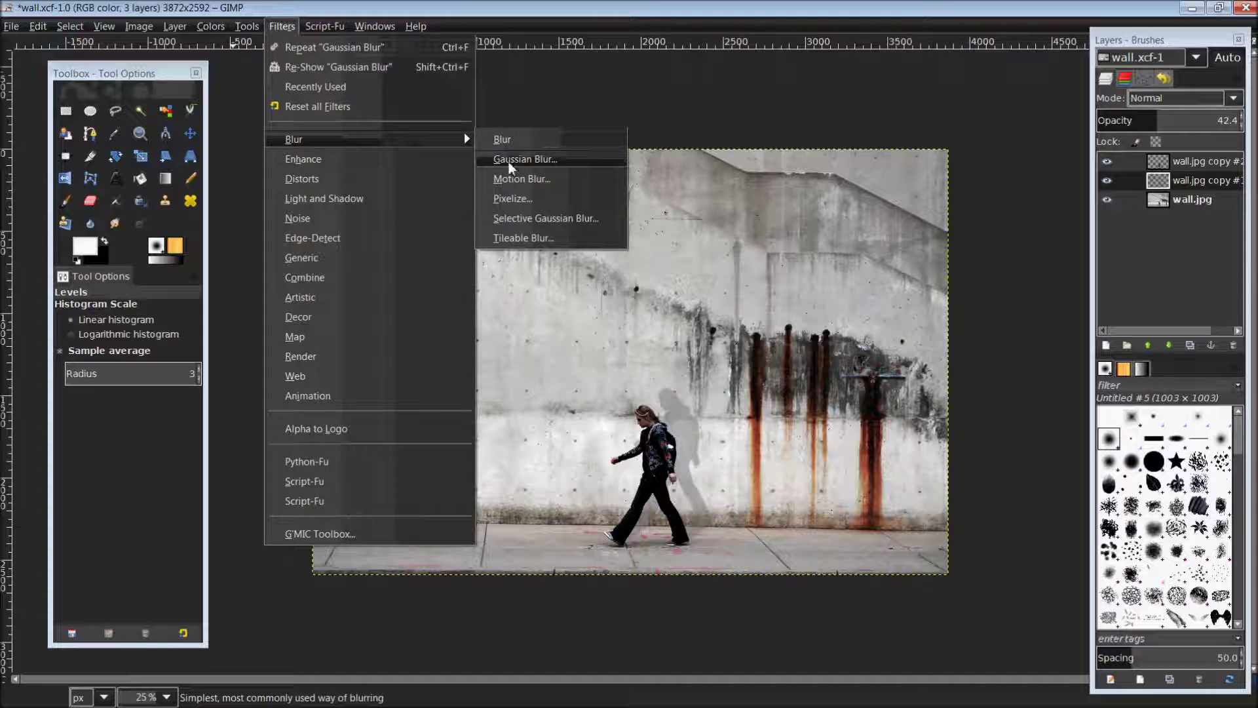
click(508, 162)
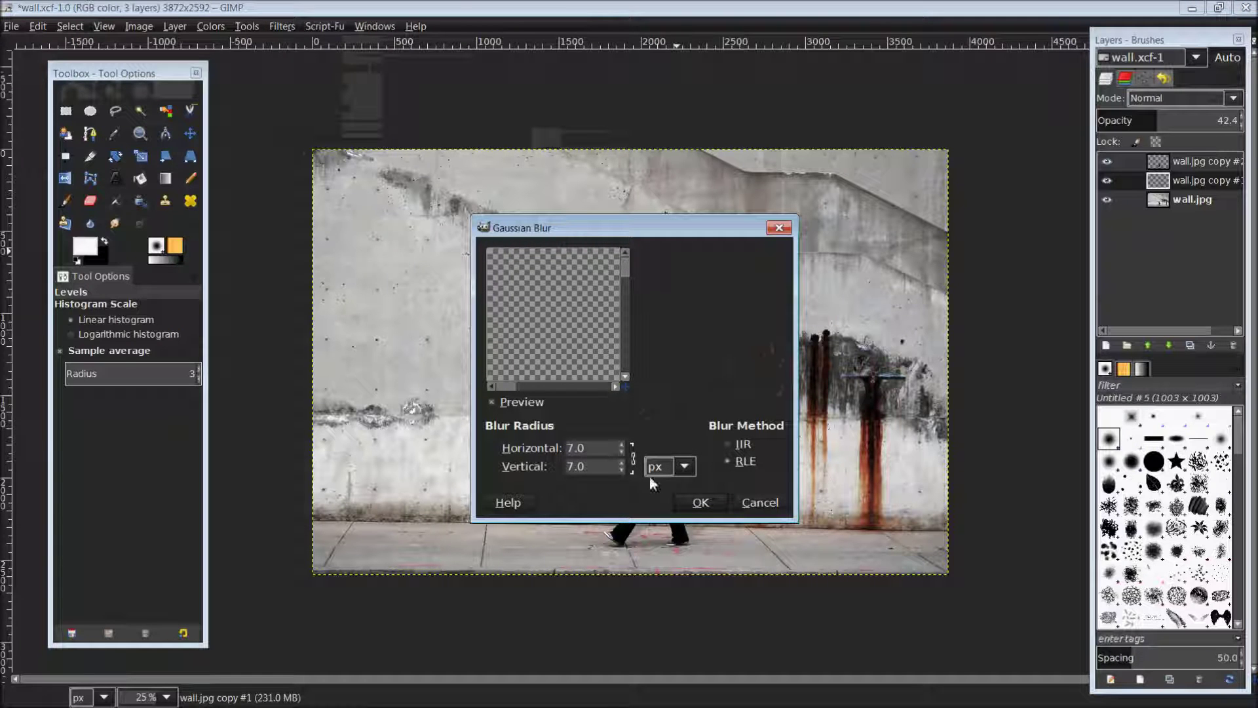
click(700, 502)
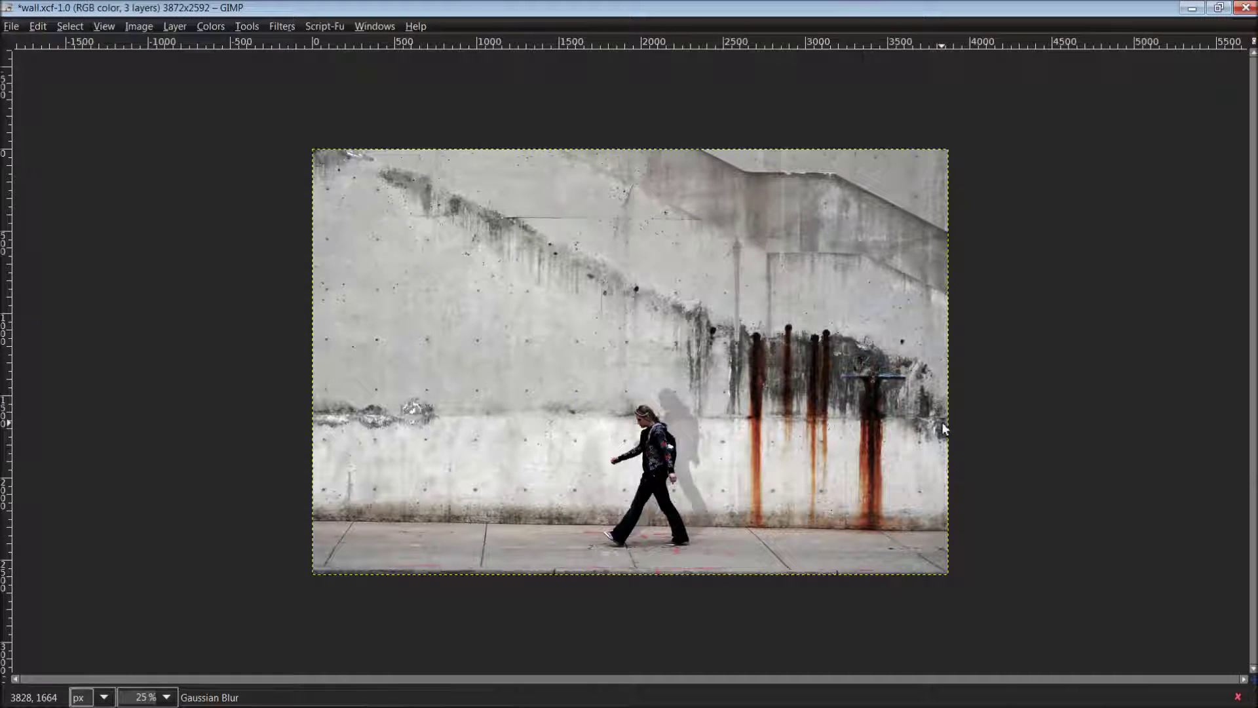
key(Tab)
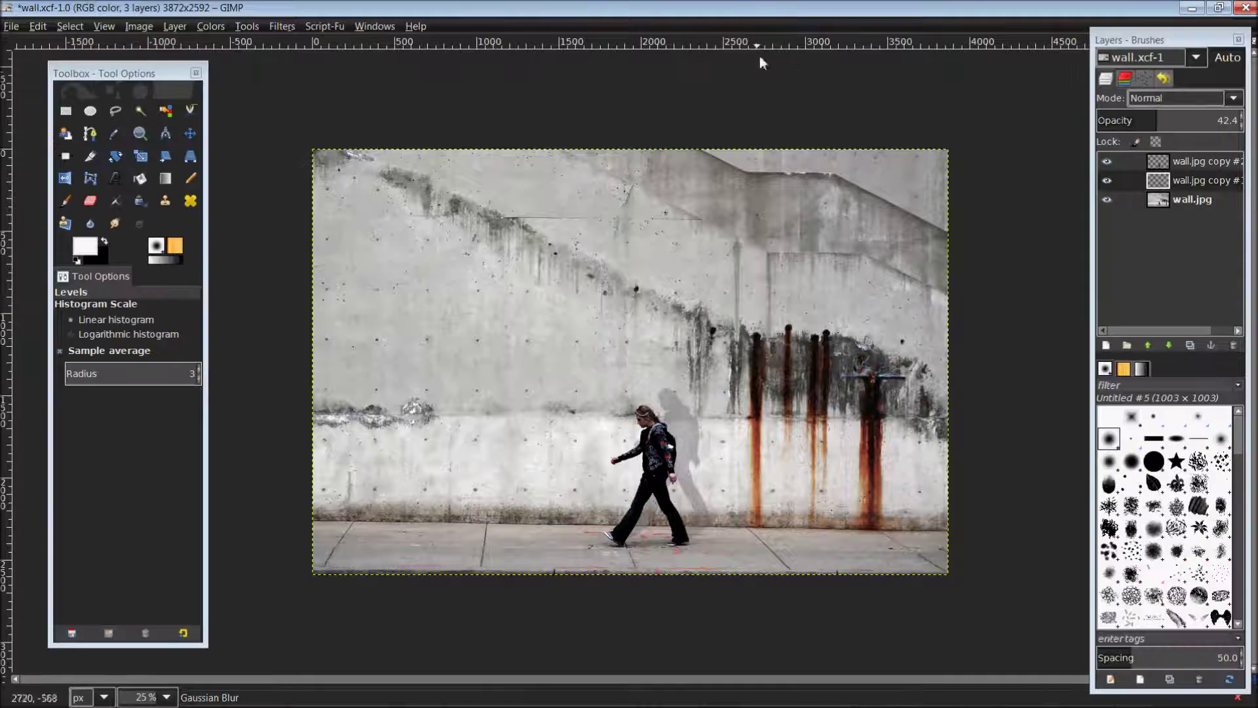